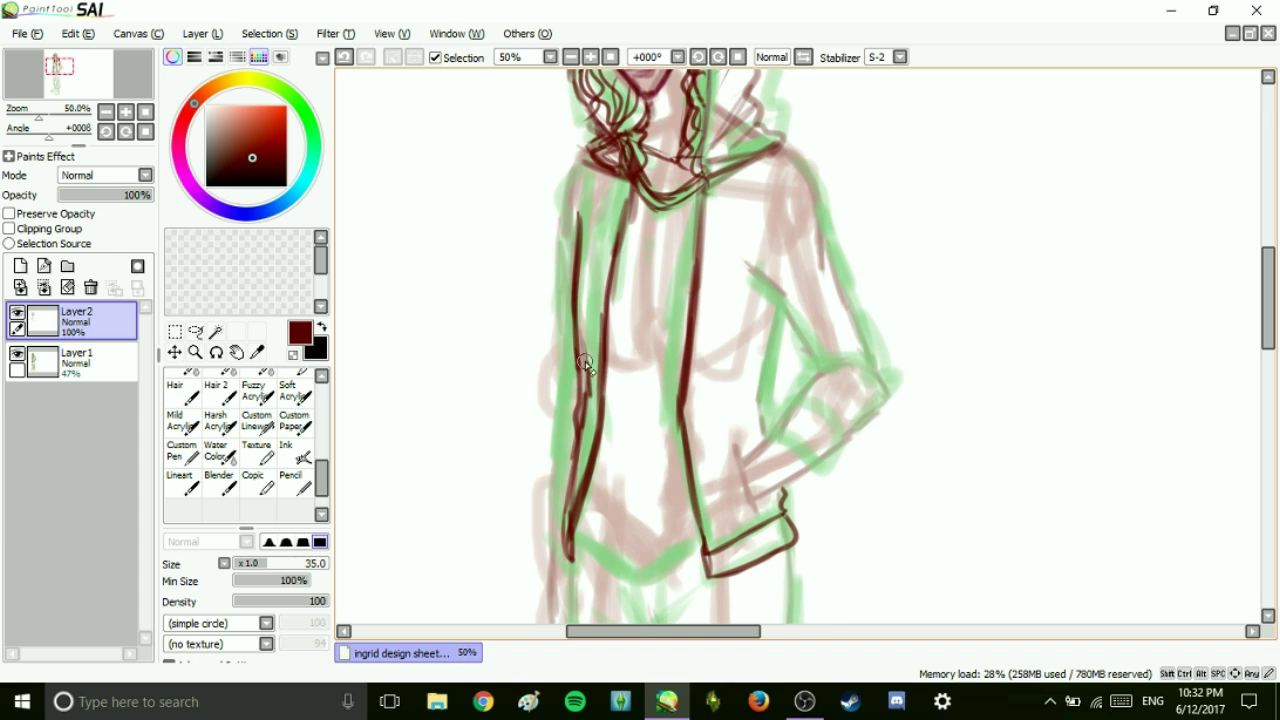
Sketch the jacket's hanging sleeve and bent sleeve with fold lines in dark red over the rough figure.
{"action": "left_click_drag", "start_coordinate": [690, 404], "coordinate": [751, 384]}
{"action": "mouse_move", "coordinate": [600, 148]}
{"action": "left_mouse_down"}
{"action": "mouse_move", "coordinate": [552, 243]}
{"action": "mouse_move", "coordinate": [552, 440]}
{"action": "left_mouse_up"}
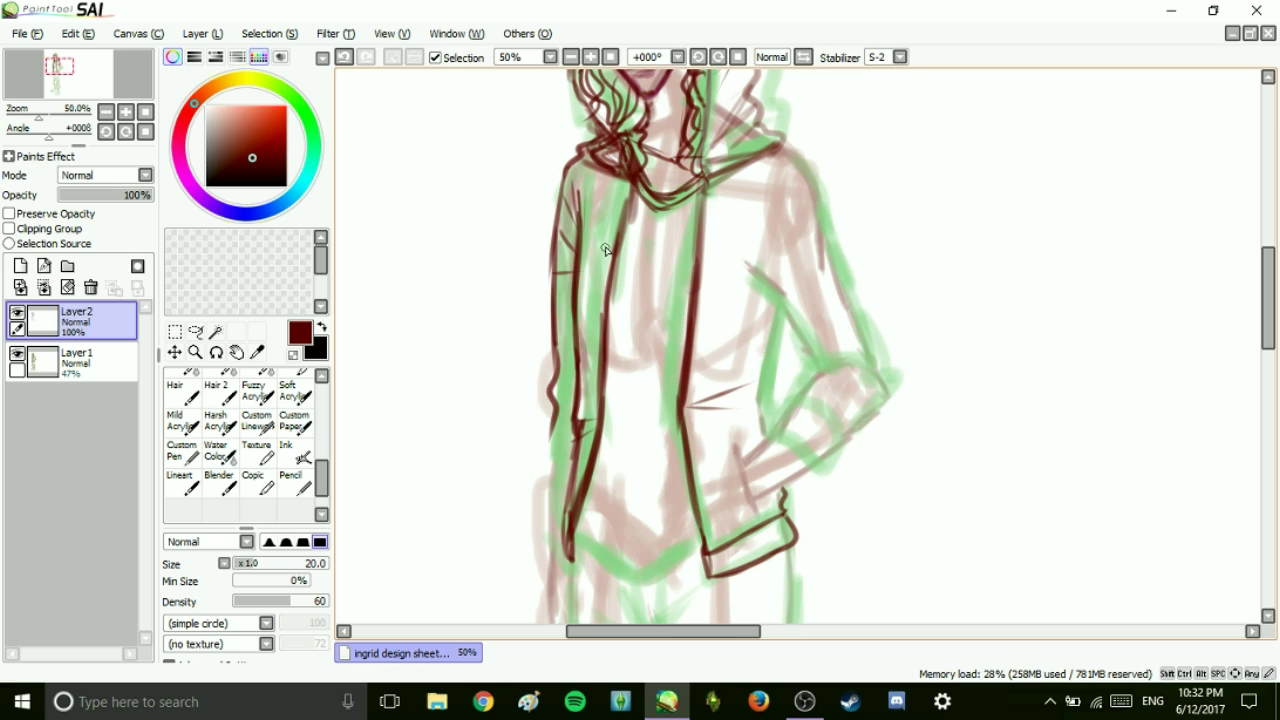
{"action": "left_click_drag", "start_coordinate": [759, 254], "coordinate": [800, 152]}
{"action": "left_click_drag", "start_coordinate": [808, 196], "coordinate": [884, 382]}
{"action": "mouse_move", "coordinate": [744, 268]}
{"action": "left_mouse_down"}
{"action": "mouse_move", "coordinate": [804, 377]}
{"action": "mouse_move", "coordinate": [822, 359]}
{"action": "mouse_move", "coordinate": [803, 414]}
{"action": "mouse_move", "coordinate": [786, 398]}
{"action": "mouse_move", "coordinate": [799, 453]}
{"action": "mouse_move", "coordinate": [786, 441]}
{"action": "mouse_move", "coordinate": [846, 456]}
{"action": "left_mouse_up"}
{"action": "mouse_move", "coordinate": [796, 404]}
{"action": "left_mouse_down"}
{"action": "mouse_move", "coordinate": [848, 440]}
{"action": "mouse_move", "coordinate": [882, 380]}
{"action": "mouse_move", "coordinate": [858, 396]}
{"action": "left_mouse_up"}
{"action": "mouse_move", "coordinate": [816, 204]}
{"action": "left_mouse_down"}
{"action": "mouse_move", "coordinate": [776, 288]}
{"action": "mouse_move", "coordinate": [768, 428]}
{"action": "left_mouse_up"}
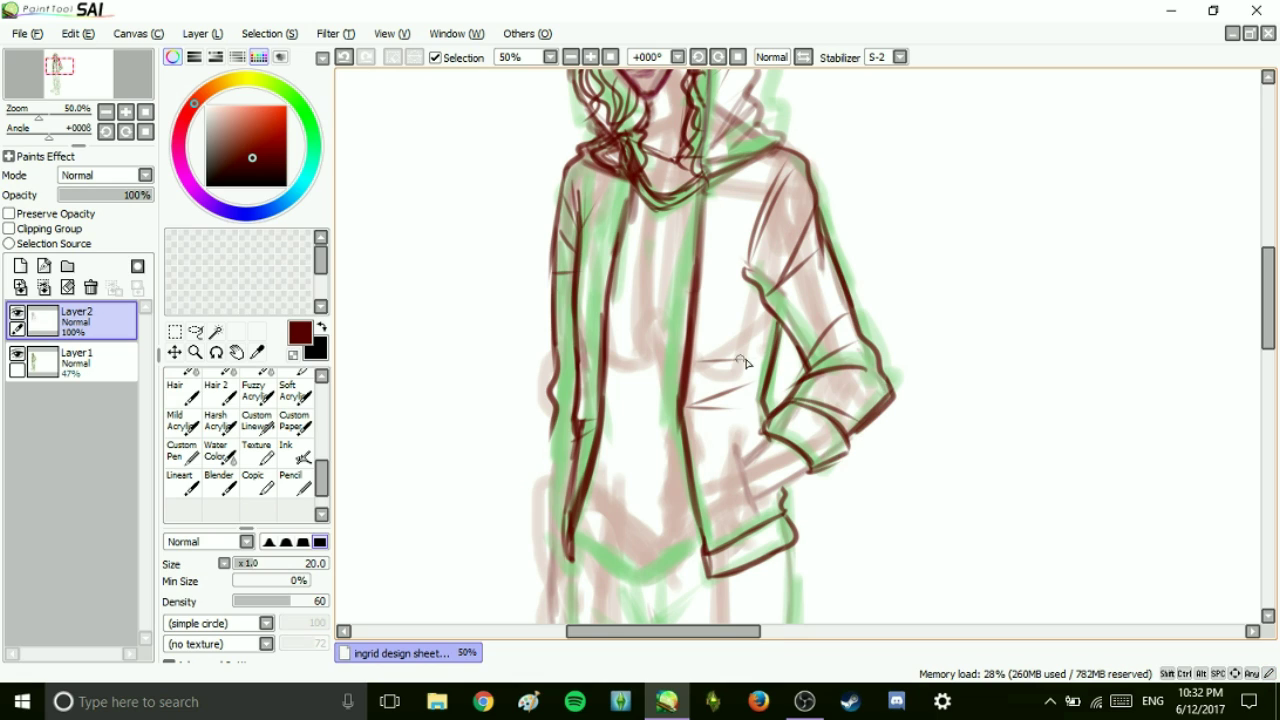
Strengthen both front edges of the open jacket and sketch two fold lines across the shirt's chest.
{"action": "left_click_drag", "start_coordinate": [706, 200], "coordinate": [690, 548]}
{"action": "left_click_drag", "start_coordinate": [628, 194], "coordinate": [580, 494]}
{"action": "left_click_drag", "start_coordinate": [614, 270], "coordinate": [694, 266]}
{"action": "left_click_drag", "start_coordinate": [610, 295], "coordinate": [684, 292]}
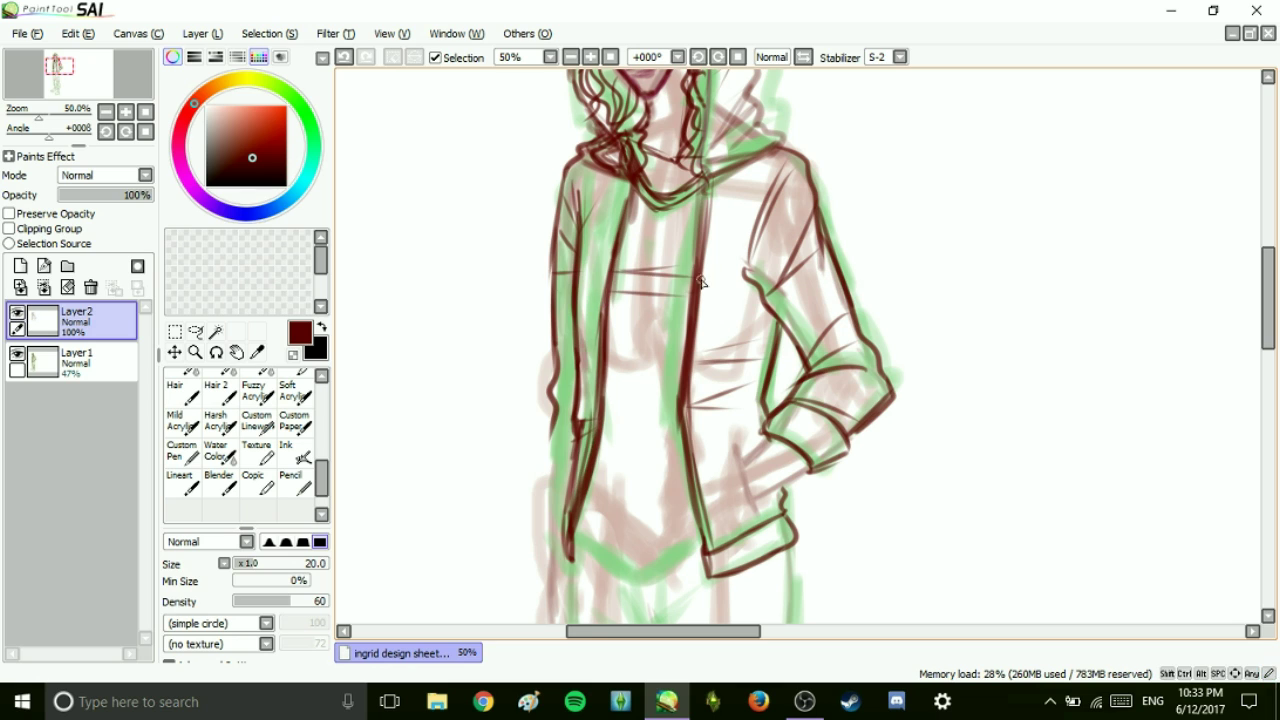
Sketch the shirt's waist folds and curved double hem, and extend the jacket's front corner.
{"action": "left_click_drag", "start_coordinate": [584, 506], "coordinate": [676, 510]}
{"action": "left_click_drag", "start_coordinate": [584, 520], "coordinate": [678, 523]}
{"action": "mouse_move", "coordinate": [572, 536]}
{"action": "left_mouse_down"}
{"action": "mouse_move", "coordinate": [634, 570]}
{"action": "mouse_move", "coordinate": [704, 540]}
{"action": "left_mouse_up"}
{"action": "left_click_drag", "start_coordinate": [578, 536], "coordinate": [682, 544]}
{"action": "left_click_drag", "start_coordinate": [1268, 300], "coordinate": [1268, 348]}
{"action": "left_click_drag", "start_coordinate": [708, 336], "coordinate": [706, 358]}
Sketch the two hoodie drawstrings hanging from the neckline over the jacket front.
{"action": "left_click_drag", "start_coordinate": [1270, 349], "coordinate": [1276, 297]}
{"action": "left_click_drag", "start_coordinate": [706, 198], "coordinate": [716, 318]}
{"action": "left_click_drag", "start_coordinate": [624, 190], "coordinate": [587, 314]}
Sketch the lower edge and cuff of the hanging sleeve, redoing the last cuff stroke.
{"action": "left_click_drag", "start_coordinate": [1268, 300], "coordinate": [1268, 345]}
{"action": "left_click_drag", "start_coordinate": [556, 220], "coordinate": [546, 360]}
{"action": "left_click_drag", "start_coordinate": [548, 362], "coordinate": [568, 369]}
{"action": "key", "text": "ctrl+z"}
{"action": "left_click_drag", "start_coordinate": [550, 238], "coordinate": [543, 270]}
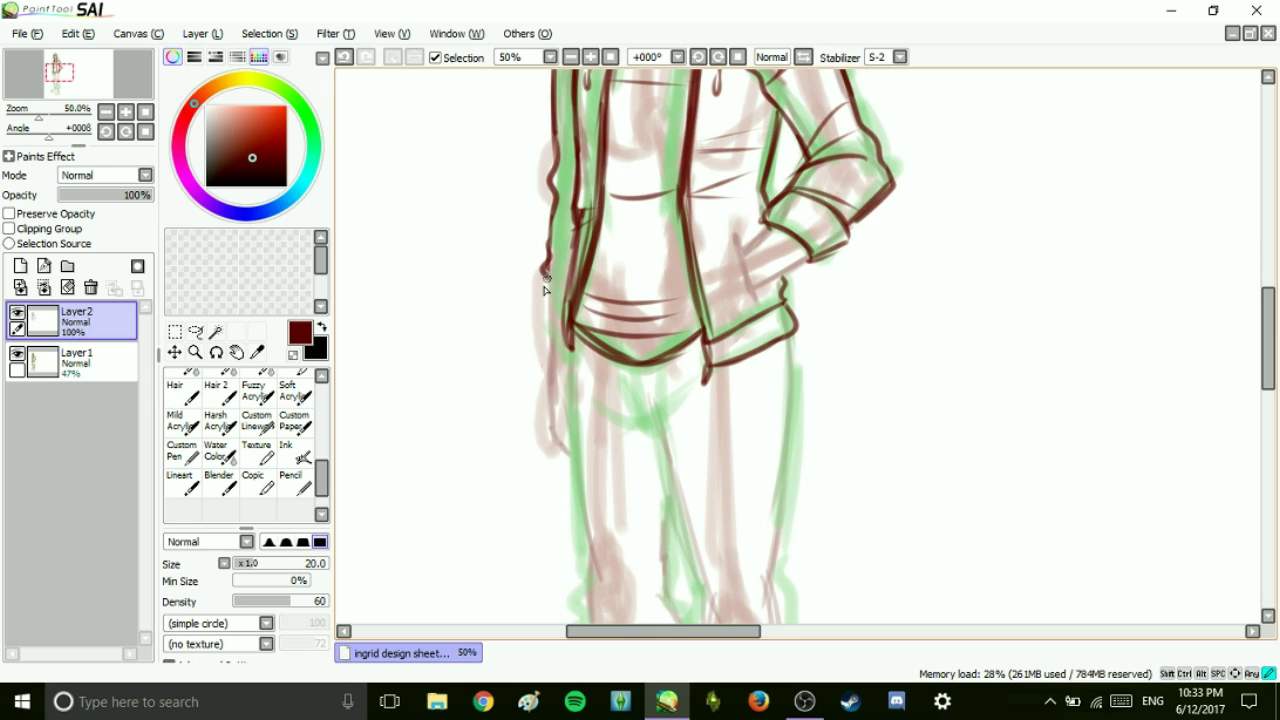
Add ribbing to the bent arm's cuff and sketch the forearm entering the slanted jacket pocket.
{"action": "left_click_drag", "start_coordinate": [816, 210], "coordinate": [836, 232]}
{"action": "mouse_move", "coordinate": [740, 222]}
{"action": "left_mouse_down"}
{"action": "mouse_move", "coordinate": [783, 237]}
{"action": "mouse_move", "coordinate": [749, 255]}
{"action": "mouse_move", "coordinate": [779, 276]}
{"action": "left_mouse_up"}
{"action": "left_click_drag", "start_coordinate": [712, 336], "coordinate": [690, 245]}
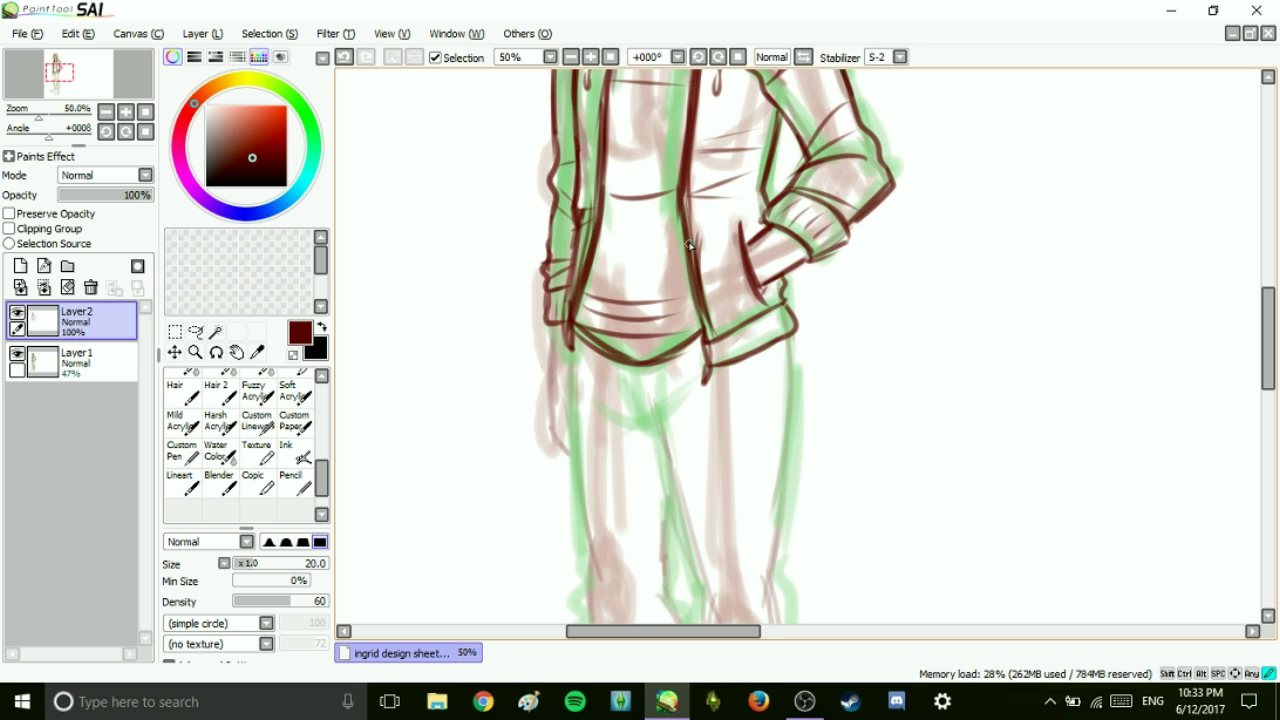
Sketch the trousers' crotch seams and outline the front leg with bunched fabric down to the boot.
{"action": "scroll", "coordinate": [750, 242], "scroll_direction": "down", "scroll_amount": 3}
{"action": "mouse_move", "coordinate": [575, 168]}
{"action": "left_mouse_down"}
{"action": "mouse_move", "coordinate": [639, 202]}
{"action": "mouse_move", "coordinate": [666, 193]}
{"action": "mouse_move", "coordinate": [628, 207]}
{"action": "mouse_move", "coordinate": [662, 265]}
{"action": "left_mouse_up"}
{"action": "left_click_drag", "start_coordinate": [706, 220], "coordinate": [598, 262]}
{"action": "left_click_drag", "start_coordinate": [584, 210], "coordinate": [684, 212]}
{"action": "left_click_drag", "start_coordinate": [778, 165], "coordinate": [786, 412]}
{"action": "left_click_drag", "start_coordinate": [656, 262], "coordinate": [695, 454]}
{"action": "left_click_drag", "start_coordinate": [790, 405], "coordinate": [792, 472]}
{"action": "scroll", "coordinate": [800, 500], "scroll_direction": "down", "scroll_amount": 4}
{"action": "left_click_drag", "start_coordinate": [698, 268], "coordinate": [710, 402]}
{"action": "left_click_drag", "start_coordinate": [797, 402], "coordinate": [789, 276]}
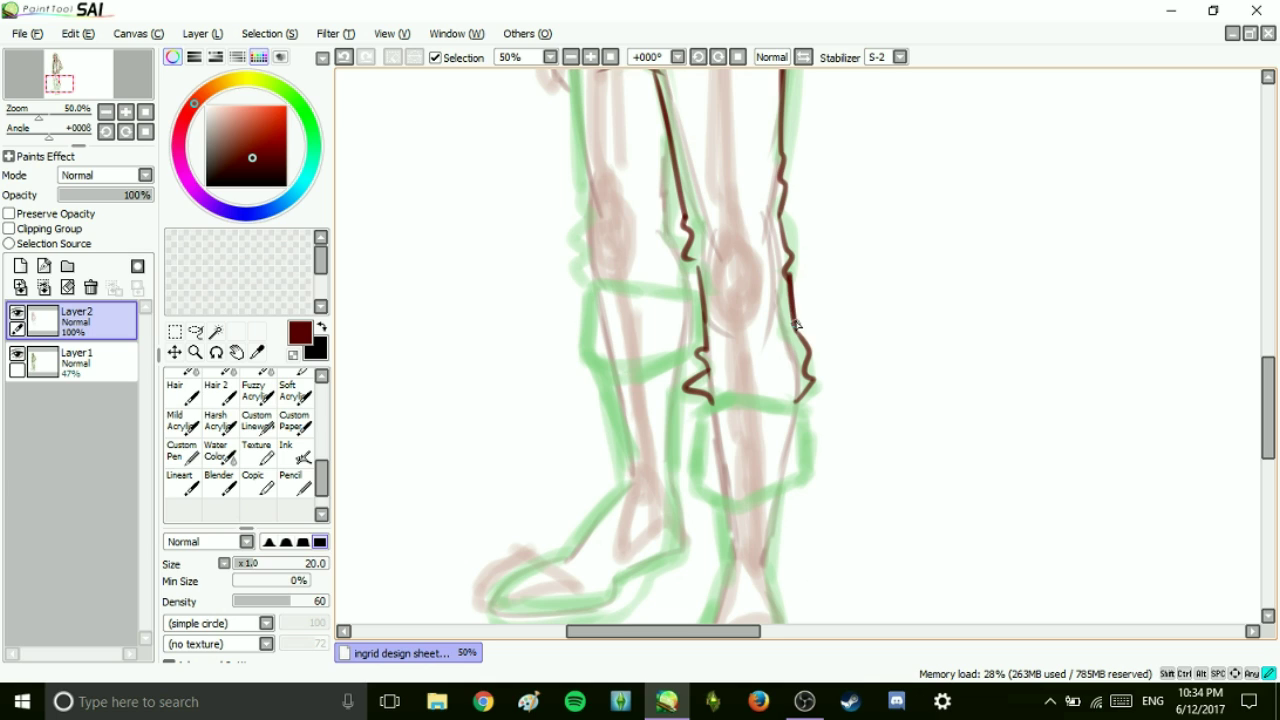
Sketch curved fold lines across the thigh, knee and shin of the front trouser leg.
{"action": "left_click_drag", "start_coordinate": [780, 204], "coordinate": [686, 244]}
{"action": "left_click_drag", "start_coordinate": [786, 262], "coordinate": [708, 306]}
{"action": "left_click_drag", "start_coordinate": [804, 346], "coordinate": [700, 378]}
{"action": "left_click_drag", "start_coordinate": [708, 142], "coordinate": [686, 160]}
{"action": "left_click_drag", "start_coordinate": [772, 108], "coordinate": [690, 148]}
Sketch the front boot's pointed folded cuff and the two sides of its shaft.
{"action": "left_click_drag", "start_coordinate": [700, 406], "coordinate": [808, 408]}
{"action": "mouse_move", "coordinate": [702, 414]}
{"action": "left_mouse_down"}
{"action": "mouse_move", "coordinate": [692, 488]}
{"action": "mouse_move", "coordinate": [786, 478]}
{"action": "left_mouse_up"}
{"action": "left_click_drag", "start_coordinate": [810, 415], "coordinate": [806, 480]}
{"action": "scroll", "coordinate": [877, 391], "scroll_direction": "down", "scroll_amount": 4}
{"action": "left_click_drag", "start_coordinate": [726, 318], "coordinate": [712, 390]}
{"action": "left_click_drag", "start_coordinate": [772, 302], "coordinate": [784, 450]}
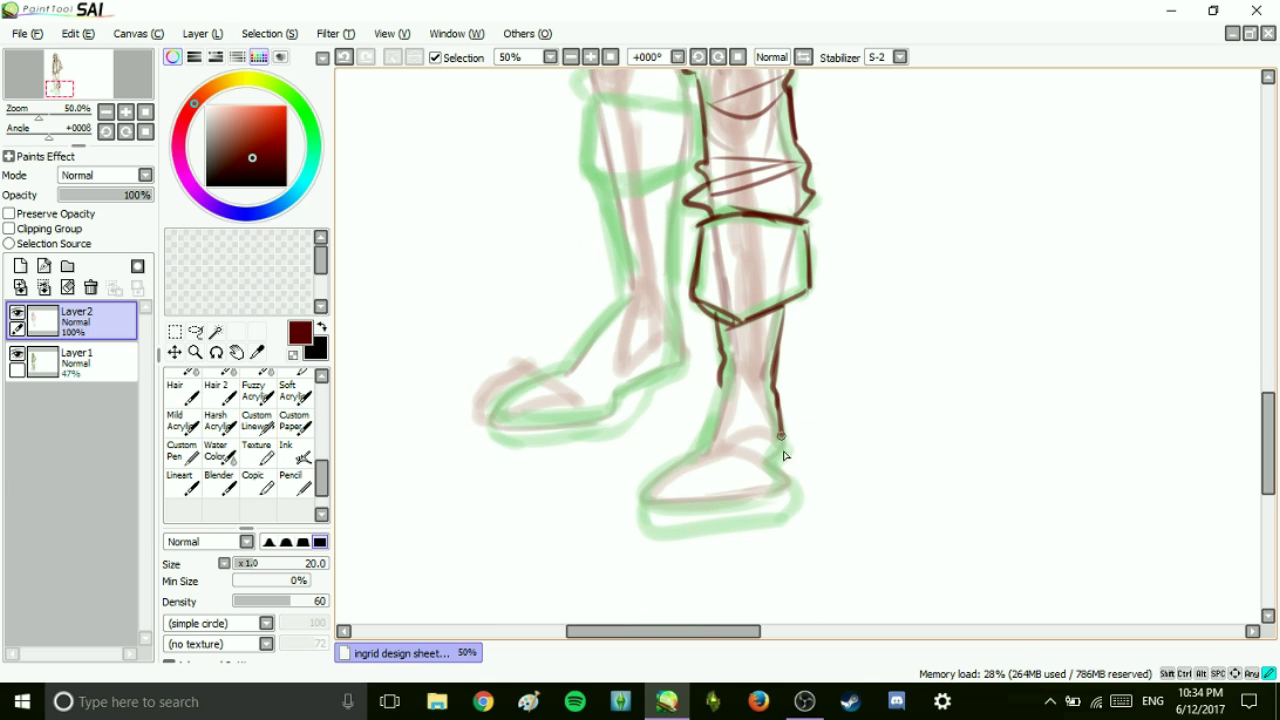
Sketch the front boot's ankle, foot, thick sole and lacing panel.
{"action": "left_click_drag", "start_coordinate": [718, 382], "coordinate": [694, 456]}
{"action": "left_click_drag", "start_coordinate": [694, 456], "coordinate": [780, 494]}
{"action": "left_click_drag", "start_coordinate": [784, 450], "coordinate": [783, 468]}
{"action": "mouse_move", "coordinate": [676, 499]}
{"action": "left_mouse_down"}
{"action": "mouse_move", "coordinate": [784, 472]}
{"action": "mouse_move", "coordinate": [776, 500]}
{"action": "mouse_move", "coordinate": [692, 525]}
{"action": "mouse_move", "coordinate": [785, 455]}
{"action": "left_mouse_up"}
{"action": "left_click_drag", "start_coordinate": [730, 376], "coordinate": [688, 452]}
{"action": "left_click_drag", "start_coordinate": [758, 320], "coordinate": [732, 454]}
{"action": "left_click_drag", "start_coordinate": [732, 450], "coordinate": [780, 442]}
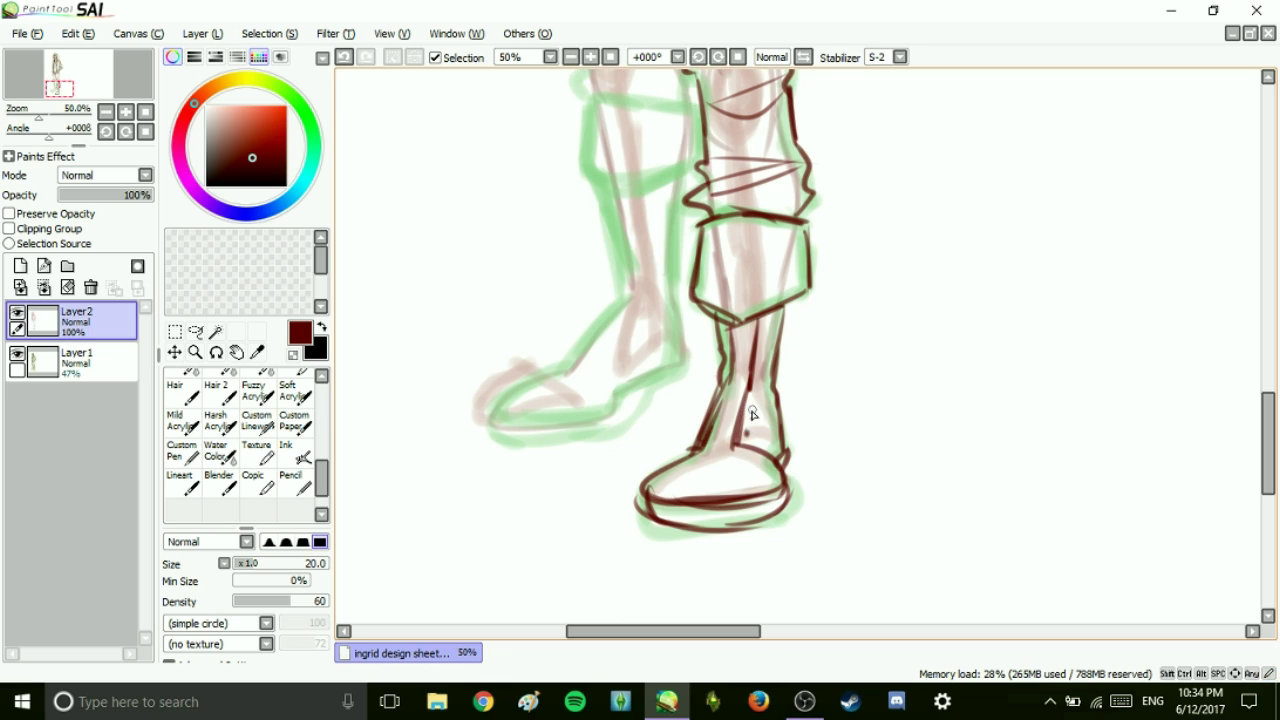
Sketch crisscross laces up the front boot from the instep to the cuff.
{"action": "left_click_drag", "start_coordinate": [694, 458], "coordinate": [733, 432]}
{"action": "mouse_move", "coordinate": [758, 348]}
{"action": "left_mouse_down"}
{"action": "mouse_move", "coordinate": [728, 380]}
{"action": "mouse_move", "coordinate": [744, 386]}
{"action": "left_mouse_up"}
{"action": "left_click_drag", "start_coordinate": [746, 320], "coordinate": [708, 360]}
{"action": "left_click_drag", "start_coordinate": [760, 320], "coordinate": [722, 412]}
Outline the rear trouser leg's outer side and sketch the rear boot's pointed cuff.
{"action": "left_click_drag", "start_coordinate": [1272, 434], "coordinate": [1270, 381]}
{"action": "left_click_drag", "start_coordinate": [572, 80], "coordinate": [602, 385]}
{"action": "mouse_move", "coordinate": [583, 455]}
{"action": "left_mouse_down"}
{"action": "mouse_move", "coordinate": [590, 398]}
{"action": "mouse_move", "coordinate": [697, 385]}
{"action": "left_mouse_up"}
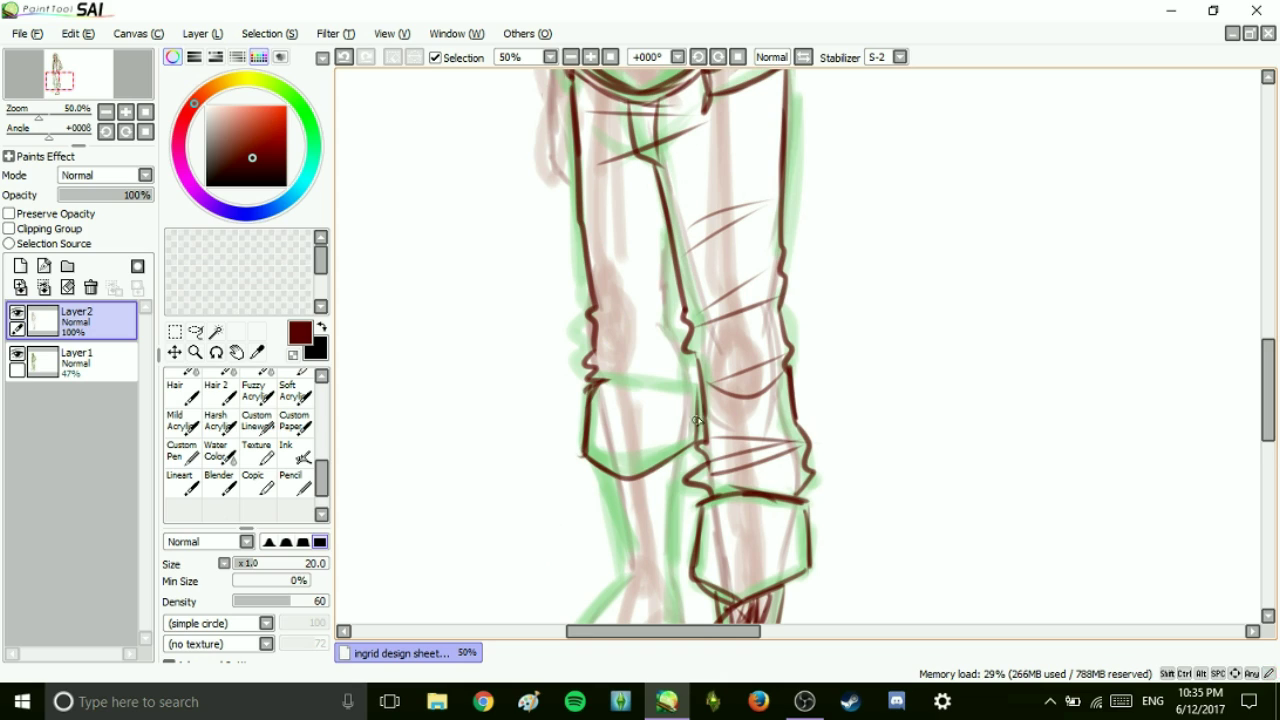
{"action": "left_click_drag", "start_coordinate": [600, 388], "coordinate": [696, 370]}
Sketch the rear trouser leg's inner edge, bunched hem and fold lines at the knee and thigh.
{"action": "left_click_drag", "start_coordinate": [676, 255], "coordinate": [690, 350]}
{"action": "left_click_drag", "start_coordinate": [592, 376], "coordinate": [692, 360]}
{"action": "left_click_drag", "start_coordinate": [606, 325], "coordinate": [674, 352]}
{"action": "left_click_drag", "start_coordinate": [610, 297], "coordinate": [654, 303]}
{"action": "left_click_drag", "start_coordinate": [614, 198], "coordinate": [662, 217]}
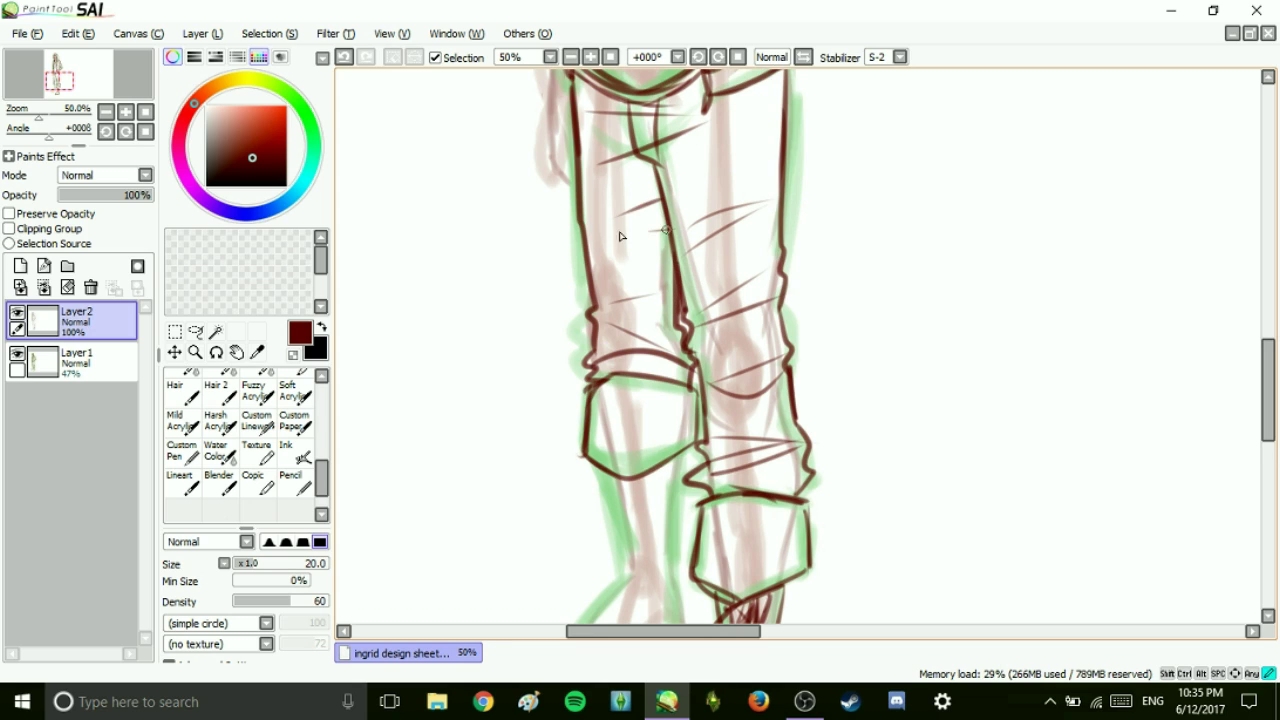
{"action": "left_click_drag", "start_coordinate": [662, 154], "coordinate": [700, 174]}
Sketch the rear boot's shaft, foot and sole, redoing the last sole stroke.
{"action": "left_click_drag", "start_coordinate": [1268, 376], "coordinate": [1270, 428]}
{"action": "mouse_move", "coordinate": [605, 200]}
{"action": "left_mouse_down"}
{"action": "mouse_move", "coordinate": [622, 298]}
{"action": "mouse_move", "coordinate": [566, 373]}
{"action": "left_mouse_up"}
{"action": "mouse_move", "coordinate": [568, 370]}
{"action": "left_mouse_down"}
{"action": "mouse_move", "coordinate": [543, 424]}
{"action": "mouse_move", "coordinate": [676, 369]}
{"action": "left_mouse_up"}
{"action": "left_click_drag", "start_coordinate": [676, 188], "coordinate": [681, 370]}
{"action": "mouse_move", "coordinate": [509, 412]}
{"action": "left_mouse_down"}
{"action": "mouse_move", "coordinate": [522, 436]}
{"action": "mouse_move", "coordinate": [685, 377]}
{"action": "left_mouse_up"}
{"action": "key", "text": "ctrl+z"}
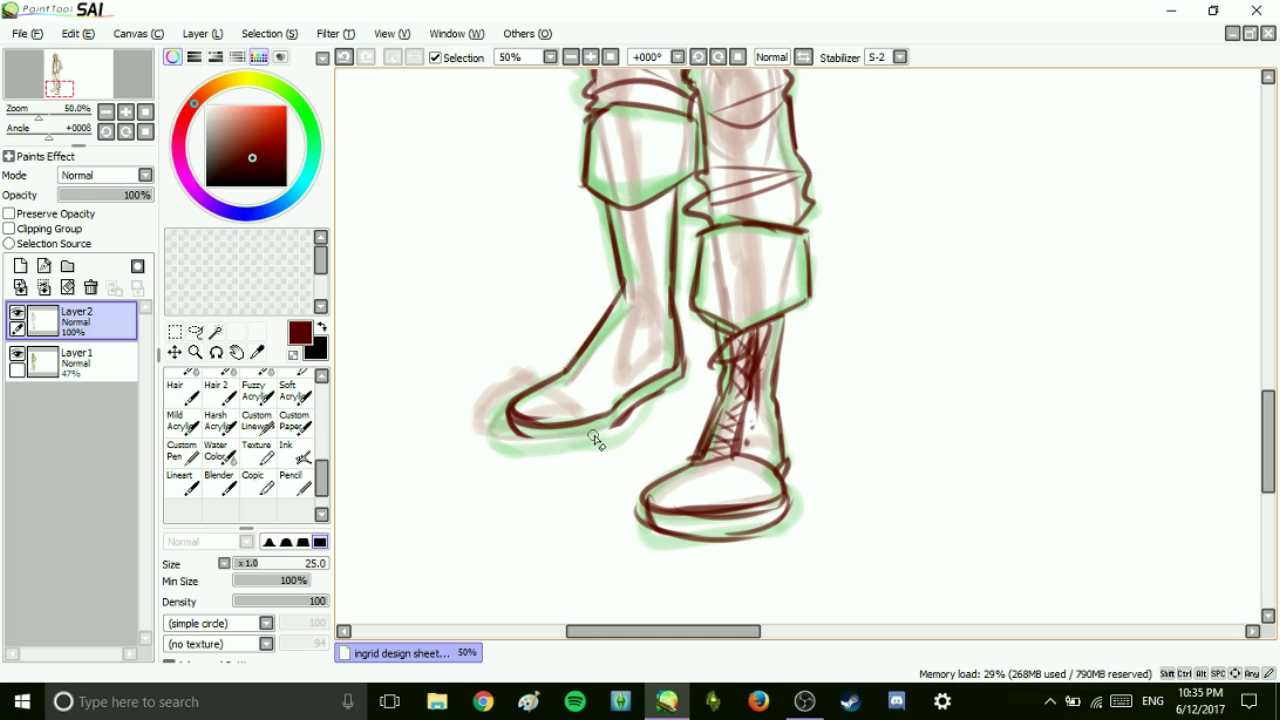
{"action": "left_click_drag", "start_coordinate": [516, 426], "coordinate": [620, 425]}
Sketch the lacing details along the rear boot's shaft and instep.
{"action": "left_click_drag", "start_coordinate": [638, 211], "coordinate": [630, 306]}
{"action": "mouse_move", "coordinate": [584, 405]}
{"action": "left_mouse_down"}
{"action": "mouse_move", "coordinate": [645, 359]}
{"action": "mouse_move", "coordinate": [604, 324]}
{"action": "left_mouse_up"}
{"action": "left_click_drag", "start_coordinate": [628, 298], "coordinate": [637, 272]}
{"action": "mouse_move", "coordinate": [639, 250]}
{"action": "left_mouse_down"}
{"action": "mouse_move", "coordinate": [619, 222]}
{"action": "mouse_move", "coordinate": [636, 296]}
{"action": "left_mouse_up"}
{"action": "left_click_drag", "start_coordinate": [621, 210], "coordinate": [623, 266]}
Sketch the two curved trouser pockets and the hand hanging below the straight sleeve.
{"action": "mouse_move", "coordinate": [1268, 402]}
{"action": "left_mouse_down"}
{"action": "mouse_move", "coordinate": [1268, 268]}
{"action": "mouse_move", "coordinate": [1268, 287]}
{"action": "left_mouse_up"}
{"action": "left_click_drag", "start_coordinate": [750, 420], "coordinate": [778, 471]}
{"action": "left_click_drag", "start_coordinate": [587, 418], "coordinate": [576, 460]}
{"action": "mouse_move", "coordinate": [1268, 326]}
{"action": "left_mouse_down"}
{"action": "mouse_move", "coordinate": [1268, 399]}
{"action": "mouse_move", "coordinate": [1268, 355]}
{"action": "left_mouse_up"}
{"action": "left_click_drag", "start_coordinate": [556, 236], "coordinate": [576, 383]}
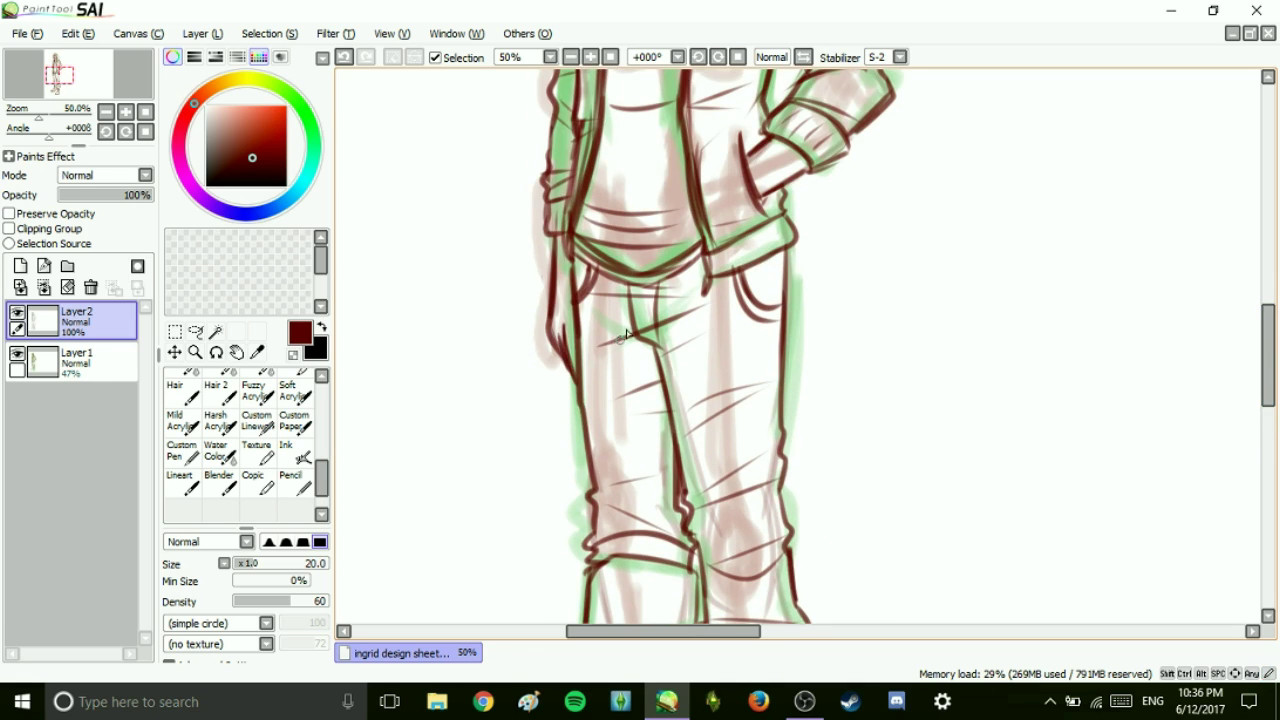
Erase and redraw the outline and inner strokes of the boot area on the lower legs.
{"action": "left_click", "coordinate": [610, 57]}
{"action": "left_click_drag", "start_coordinate": [695, 630], "coordinate": [620, 630]}
{"action": "left_click_drag", "start_coordinate": [1268, 400], "coordinate": [1268, 438]}
{"action": "key", "text": "Page_Up"}
{"action": "key", "text": "Page_Up"}
{"action": "key", "text": "Page_Up"}
{"action": "key", "text": "Page_Up"}
{"action": "left_click_drag", "start_coordinate": [697, 631], "coordinate": [622, 634]}
{"action": "left_click_drag", "start_coordinate": [1268, 415], "coordinate": [1268, 445]}
{"action": "key", "text": "e"}
{"action": "mouse_move", "coordinate": [840, 418]}
{"action": "left_mouse_down"}
{"action": "mouse_move", "coordinate": [971, 371]}
{"action": "mouse_move", "coordinate": [806, 286]}
{"action": "mouse_move", "coordinate": [836, 408]}
{"action": "left_mouse_up"}
{"action": "key", "text": "n"}
{"action": "mouse_move", "coordinate": [878, 462]}
{"action": "left_mouse_down"}
{"action": "mouse_move", "coordinate": [909, 291]}
{"action": "mouse_move", "coordinate": [957, 255]}
{"action": "left_mouse_up"}
{"action": "mouse_move", "coordinate": [836, 445]}
{"action": "left_mouse_down"}
{"action": "mouse_move", "coordinate": [800, 260]}
{"action": "mouse_move", "coordinate": [834, 480]}
{"action": "left_mouse_up"}
{"action": "left_click_drag", "start_coordinate": [961, 246], "coordinate": [910, 480]}
{"action": "mouse_move", "coordinate": [826, 296]}
{"action": "left_mouse_down"}
{"action": "mouse_move", "coordinate": [848, 253]}
{"action": "mouse_move", "coordinate": [905, 280]}
{"action": "left_mouse_up"}
{"action": "left_click", "coordinate": [913, 303]}
{"action": "left_click", "coordinate": [824, 374]}
{"action": "mouse_move", "coordinate": [836, 318]}
{"action": "left_mouse_down"}
{"action": "mouse_move", "coordinate": [882, 418]}
{"action": "mouse_move", "coordinate": [890, 355]}
{"action": "left_mouse_up"}
{"action": "left_click_drag", "start_coordinate": [862, 268], "coordinate": [850, 436]}
Erase a section of the boot sketch and redraw its edges with crossing detail strokes.
{"action": "key", "text": "e"}
{"action": "mouse_move", "coordinate": [704, 222]}
{"action": "left_mouse_down"}
{"action": "mouse_move", "coordinate": [626, 170]}
{"action": "mouse_move", "coordinate": [640, 88]}
{"action": "left_mouse_up"}
{"action": "mouse_move", "coordinate": [792, 165]}
{"action": "left_mouse_down"}
{"action": "mouse_move", "coordinate": [786, 122]}
{"action": "mouse_move", "coordinate": [701, 225]}
{"action": "mouse_move", "coordinate": [689, 109]}
{"action": "left_mouse_up"}
{"action": "key", "text": "n"}
{"action": "mouse_move", "coordinate": [688, 109]}
{"action": "left_mouse_down"}
{"action": "mouse_move", "coordinate": [768, 105]}
{"action": "mouse_move", "coordinate": [795, 88]}
{"action": "left_mouse_up"}
{"action": "left_click_drag", "start_coordinate": [786, 82], "coordinate": [754, 230]}
{"action": "left_click_drag", "start_coordinate": [621, 106], "coordinate": [660, 240]}
{"action": "left_click_drag", "start_coordinate": [630, 84], "coordinate": [658, 221]}
{"action": "left_click_drag", "start_coordinate": [630, 116], "coordinate": [685, 182]}
{"action": "left_click", "coordinate": [714, 218]}
{"action": "left_click_drag", "start_coordinate": [694, 120], "coordinate": [650, 172]}
{"action": "left_click_drag", "start_coordinate": [650, 172], "coordinate": [696, 216]}
{"action": "left_click_drag", "start_coordinate": [690, 174], "coordinate": [664, 242]}
{"action": "left_click_drag", "start_coordinate": [654, 146], "coordinate": [700, 230]}
Erase and redraw the rear boot's cuff and shaft lines, and save the drawing.
{"action": "left_click_drag", "start_coordinate": [1268, 455], "coordinate": [1268, 421]}
{"action": "left_click", "coordinate": [698, 57]}
{"action": "left_click", "coordinate": [571, 57]}
{"action": "left_click", "coordinate": [718, 57]}
{"action": "key", "text": "e"}
{"action": "mouse_move", "coordinate": [776, 425]}
{"action": "left_mouse_down"}
{"action": "mouse_move", "coordinate": [749, 202]}
{"action": "mouse_move", "coordinate": [692, 278]}
{"action": "left_mouse_up"}
{"action": "key", "text": "n"}
{"action": "mouse_move", "coordinate": [676, 186]}
{"action": "left_mouse_down"}
{"action": "mouse_move", "coordinate": [710, 316]}
{"action": "mouse_move", "coordinate": [733, 215]}
{"action": "left_mouse_up"}
{"action": "left_click_drag", "start_coordinate": [736, 229], "coordinate": [797, 205]}
{"action": "left_click_drag", "start_coordinate": [799, 204], "coordinate": [775, 430]}
{"action": "mouse_move", "coordinate": [690, 227]}
{"action": "left_mouse_down"}
{"action": "mouse_move", "coordinate": [710, 340]}
{"action": "mouse_move", "coordinate": [735, 280]}
{"action": "mouse_move", "coordinate": [705, 300]}
{"action": "left_mouse_up"}
{"action": "mouse_move", "coordinate": [740, 370]}
{"action": "left_mouse_down"}
{"action": "mouse_move", "coordinate": [729, 222]}
{"action": "mouse_move", "coordinate": [682, 188]}
{"action": "mouse_move", "coordinate": [772, 208]}
{"action": "left_mouse_up"}
{"action": "left_click_drag", "start_coordinate": [1268, 400], "coordinate": [1268, 237]}
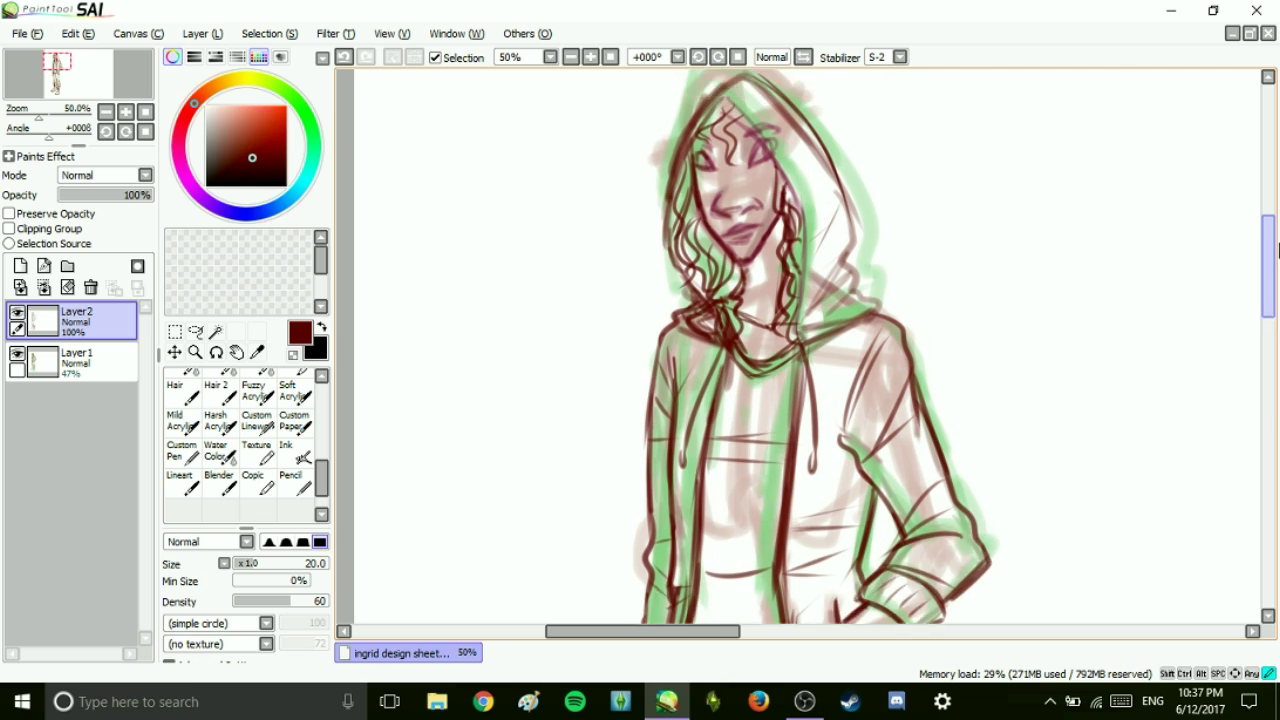
{"action": "key", "text": "ctrl+s"}
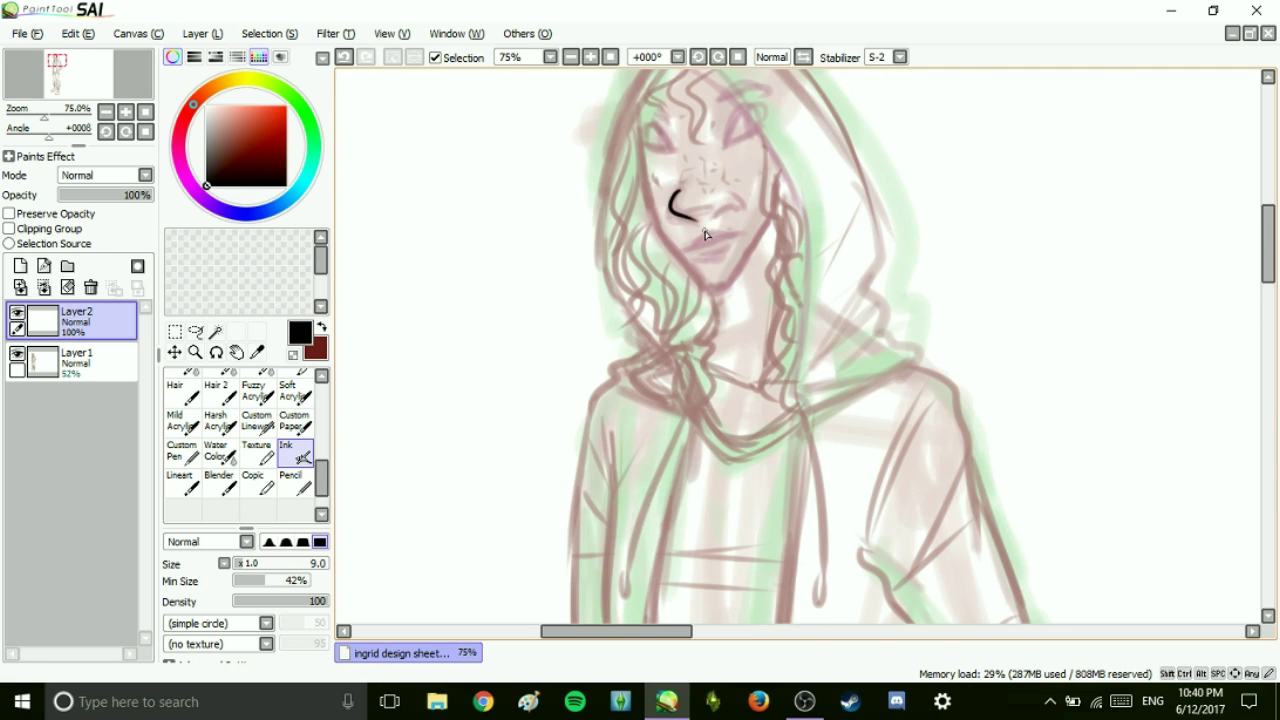
Undo the thick nose stroke, reduce the Ink brush size to 7, and ink the nose and lips in black.
{"action": "key", "text": "ctrl+z"}
{"action": "key", "text": "bracketleft"}
{"action": "key", "text": "bracketleft"}
{"action": "left_click_drag", "start_coordinate": [681, 192], "coordinate": [686, 217]}
{"action": "left_click_drag", "start_coordinate": [701, 250], "coordinate": [736, 245]}
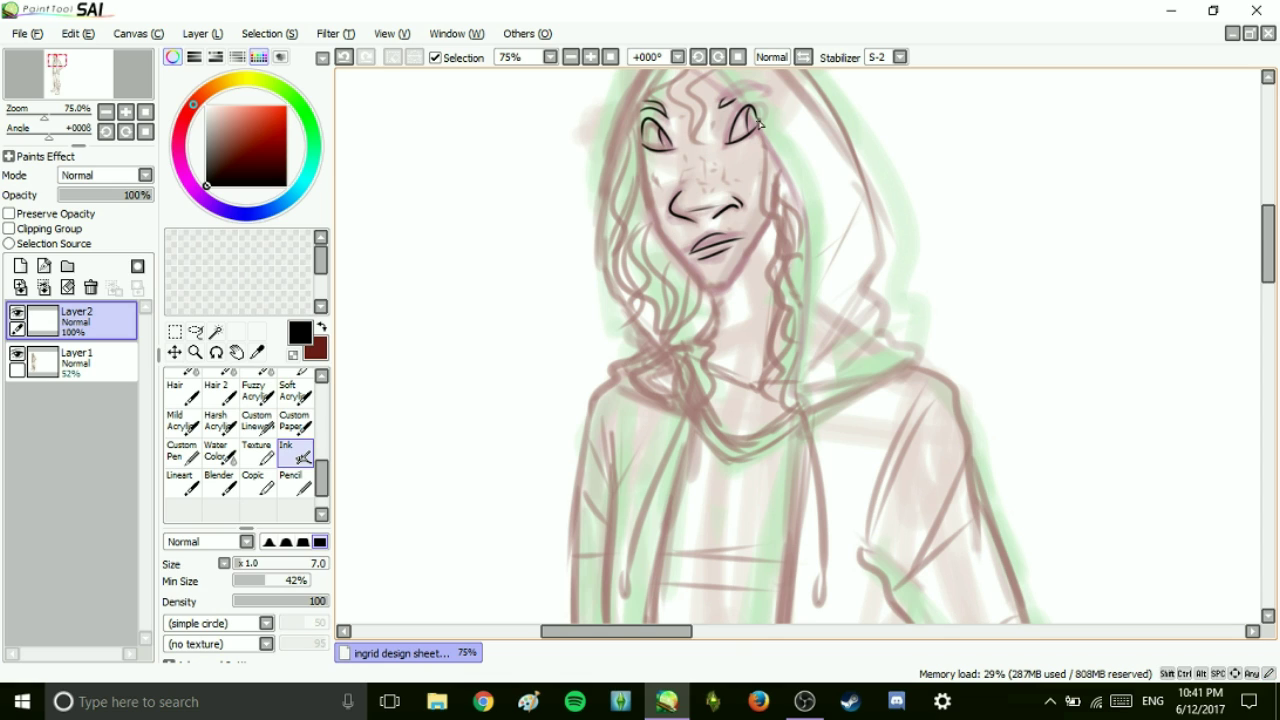
Undo the last eye stroke and ink the face's cheek, chin and jaw outline.
{"action": "key", "text": "ctrl+z"}
{"action": "left_click_drag", "start_coordinate": [655, 208], "coordinate": [703, 285]}
{"action": "mouse_move", "coordinate": [703, 285]}
{"action": "left_mouse_down"}
{"action": "mouse_move", "coordinate": [732, 284]}
{"action": "mouse_move", "coordinate": [742, 263]}
{"action": "left_mouse_up"}
{"action": "key", "text": "ctrl+z"}
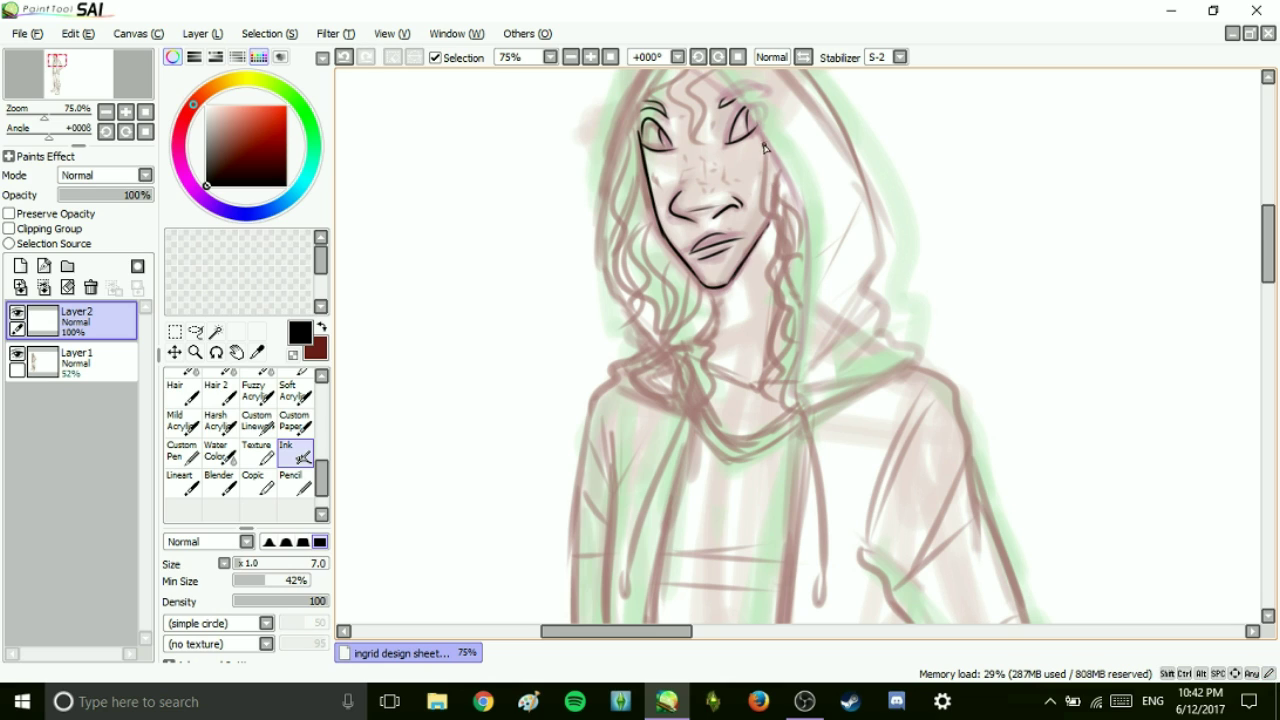
Ink the wavy hair strand beside the face and the hood opening's inner edge down both sides.
{"action": "left_click_drag", "start_coordinate": [776, 180], "coordinate": [772, 298]}
{"action": "scroll", "coordinate": [772, 298], "scroll_direction": "up", "scroll_amount": 2}
{"action": "left_click_drag", "start_coordinate": [684, 100], "coordinate": [607, 232]}
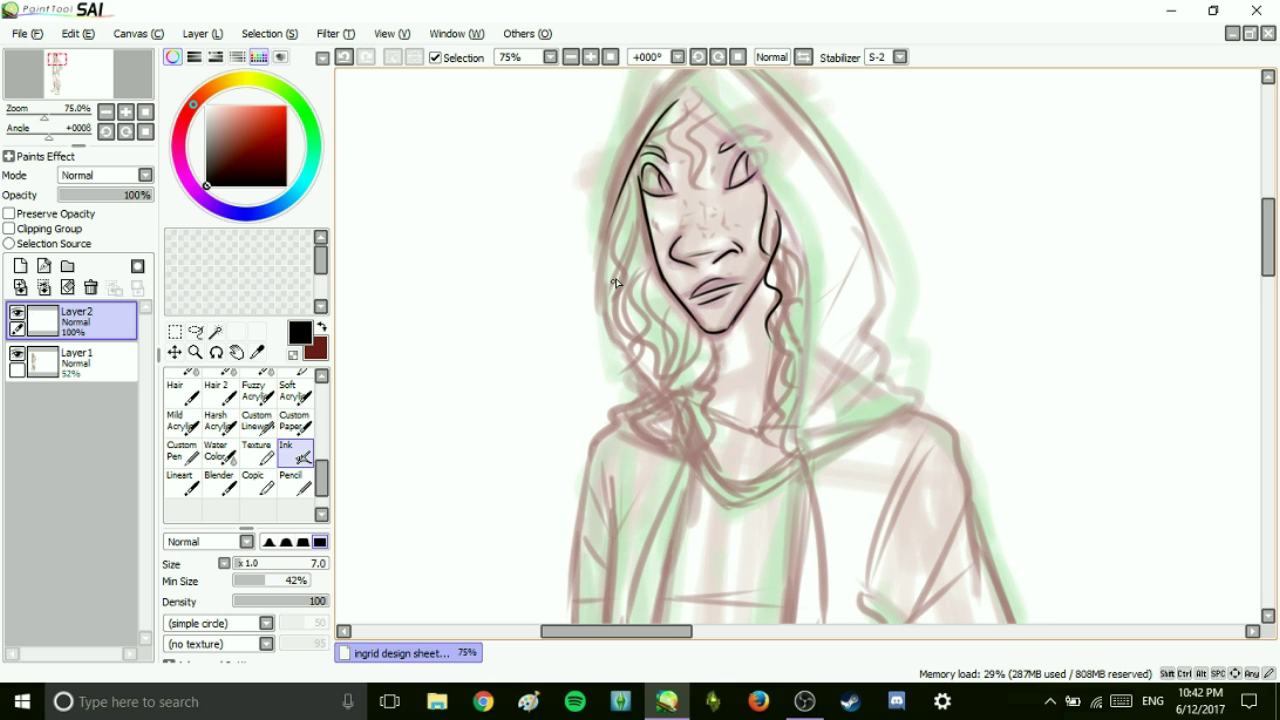
{"action": "left_click_drag", "start_coordinate": [650, 148], "coordinate": [636, 204]}
{"action": "left_click_drag", "start_coordinate": [806, 258], "coordinate": [800, 455]}
{"action": "left_click_drag", "start_coordinate": [611, 222], "coordinate": [670, 412]}
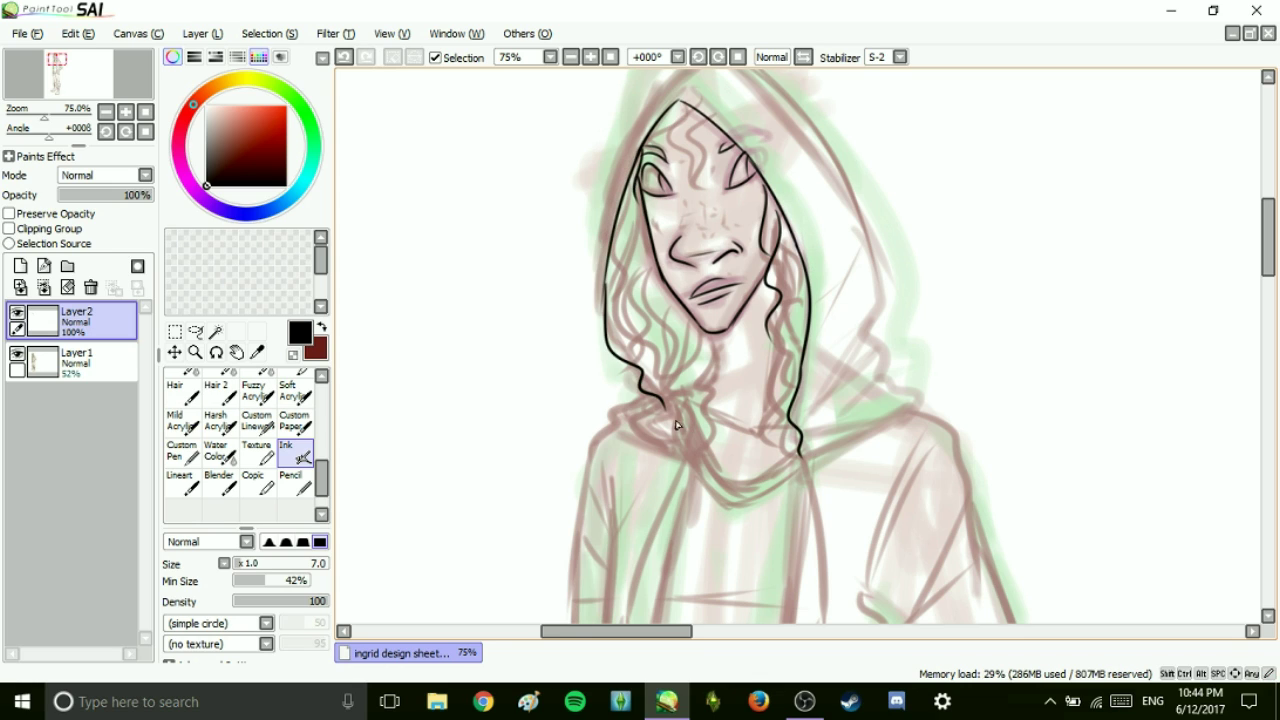
{"action": "key", "text": "ctrl+z"}
{"action": "left_click_drag", "start_coordinate": [622, 366], "coordinate": [638, 414]}
{"action": "key", "text": "ctrl+z"}
{"action": "left_click_drag", "start_coordinate": [612, 368], "coordinate": [634, 412]}
{"action": "key", "text": "ctrl+z"}
Ink the hood's outer outline from the front edge up over the peak and down its back edge.
{"action": "left_click_drag", "start_coordinate": [606, 310], "coordinate": [614, 260]}
{"action": "mouse_move", "coordinate": [604, 334]}
{"action": "left_mouse_down"}
{"action": "mouse_move", "coordinate": [612, 262]}
{"action": "mouse_move", "coordinate": [668, 94]}
{"action": "left_mouse_up"}
{"action": "left_click_drag", "start_coordinate": [1267, 230], "coordinate": [1267, 216]}
{"action": "key", "text": "ctrl+z"}
{"action": "mouse_move", "coordinate": [618, 258]}
{"action": "left_mouse_down"}
{"action": "mouse_move", "coordinate": [712, 147]}
{"action": "mouse_move", "coordinate": [881, 382]}
{"action": "mouse_move", "coordinate": [886, 480]}
{"action": "left_mouse_up"}
{"action": "scroll", "coordinate": [886, 480], "scroll_direction": "down", "scroll_amount": 3}
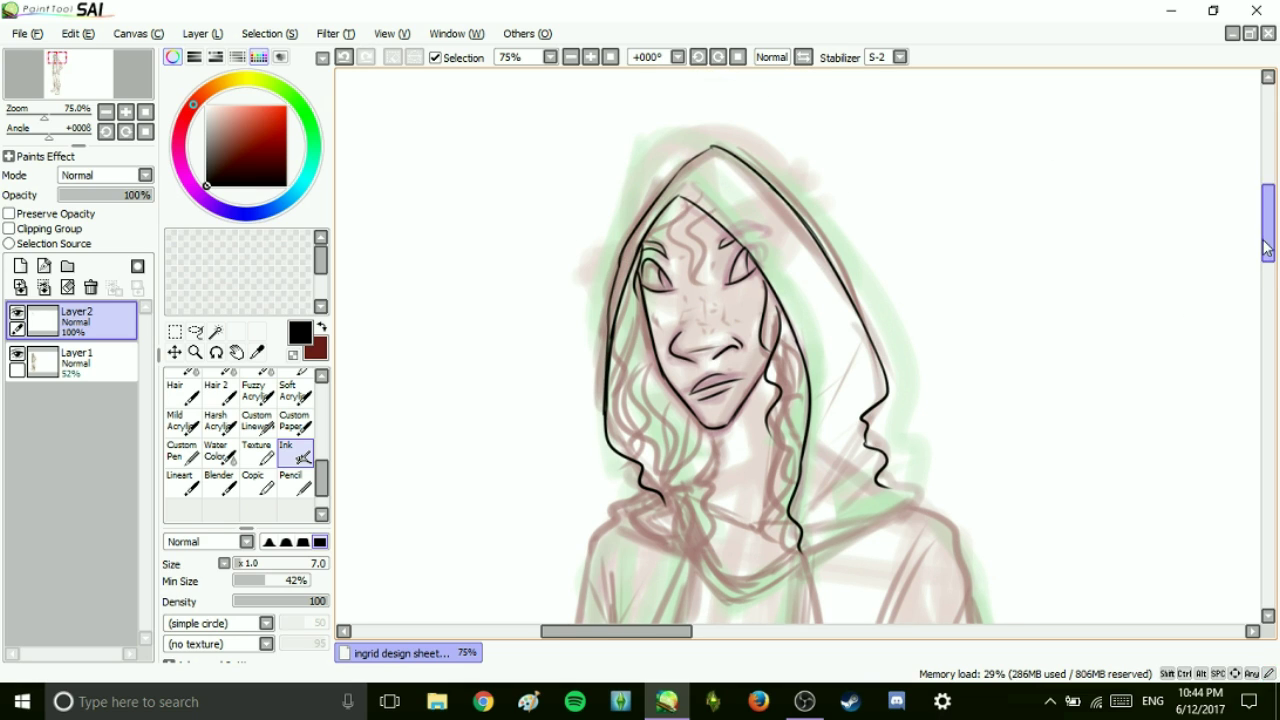
Undo the hood's last outline strokes and re-ink its outer back edge down to the wavy folds at the shoulder.
{"action": "key", "text": "ctrl+z"}
{"action": "key", "text": "ctrl+z"}
{"action": "mouse_move", "coordinate": [848, 192]}
{"action": "left_mouse_down"}
{"action": "mouse_move", "coordinate": [874, 326]}
{"action": "mouse_move", "coordinate": [868, 258]}
{"action": "left_mouse_up"}
{"action": "left_click_drag", "start_coordinate": [862, 232], "coordinate": [880, 326]}
{"action": "key", "text": "ctrl+z"}
{"action": "left_click_drag", "start_coordinate": [868, 260], "coordinate": [906, 388]}
Ink the hood's gathered fold lines where it drapes over the shoulder, undoing the strokes that miss the sketch.
{"action": "mouse_move", "coordinate": [808, 439]}
{"action": "left_mouse_down"}
{"action": "mouse_move", "coordinate": [932, 416]}
{"action": "mouse_move", "coordinate": [920, 411]}
{"action": "mouse_move", "coordinate": [948, 420]}
{"action": "left_mouse_up"}
{"action": "key", "text": "ctrl+z"}
{"action": "key", "text": "ctrl+z"}
{"action": "key", "text": "ctrl+z"}
{"action": "left_click_drag", "start_coordinate": [804, 402], "coordinate": [865, 326]}
{"action": "mouse_move", "coordinate": [886, 375]}
{"action": "left_mouse_down"}
{"action": "mouse_move", "coordinate": [816, 399]}
{"action": "mouse_move", "coordinate": [912, 418]}
{"action": "left_mouse_up"}
{"action": "left_click_drag", "start_coordinate": [802, 442], "coordinate": [882, 439]}
{"action": "mouse_move", "coordinate": [606, 314]}
{"action": "left_mouse_down"}
{"action": "mouse_move", "coordinate": [622, 380]}
{"action": "mouse_move", "coordinate": [612, 412]}
{"action": "mouse_move", "coordinate": [660, 398]}
{"action": "mouse_move", "coordinate": [650, 438]}
{"action": "mouse_move", "coordinate": [683, 443]}
{"action": "left_mouse_up"}
{"action": "key", "text": "ctrl+z"}
{"action": "left_click_drag", "start_coordinate": [1268, 242], "coordinate": [1270, 269]}
{"action": "mouse_move", "coordinate": [681, 259]}
{"action": "left_mouse_down"}
{"action": "mouse_move", "coordinate": [700, 334]}
{"action": "mouse_move", "coordinate": [666, 390]}
{"action": "left_mouse_up"}
{"action": "key", "text": "ctrl+z"}
{"action": "left_click_drag", "start_coordinate": [800, 264], "coordinate": [822, 460]}
{"action": "key", "text": "ctrl+z"}
{"action": "left_click_drag", "start_coordinate": [686, 276], "coordinate": [648, 430]}
{"action": "key", "text": "ctrl+z"}
Ink the hood's drawstring and the upper part of both jacket front edges.
{"action": "key", "text": "e"}
{"action": "key", "text": "n"}
{"action": "left_click_drag", "start_coordinate": [686, 262], "coordinate": [644, 440]}
{"action": "left_click_drag", "start_coordinate": [673, 354], "coordinate": [648, 520]}
{"action": "left_click_drag", "start_coordinate": [803, 390], "coordinate": [794, 518]}
Extend both jacket front edges down to the waist and ink the outline of the hem band.
{"action": "left_click_drag", "start_coordinate": [1267, 265], "coordinate": [1267, 293]}
{"action": "key", "text": "ctrl+z"}
{"action": "left_click_drag", "start_coordinate": [795, 263], "coordinate": [767, 436]}
{"action": "left_click_drag", "start_coordinate": [650, 300], "coordinate": [638, 466]}
{"action": "scroll", "coordinate": [692, 462], "scroll_direction": "down", "scroll_amount": 3}
{"action": "key", "text": "ctrl+z"}
{"action": "mouse_move", "coordinate": [768, 236]}
{"action": "left_mouse_down"}
{"action": "mouse_move", "coordinate": [814, 455]}
{"action": "mouse_move", "coordinate": [798, 410]}
{"action": "mouse_move", "coordinate": [928, 403]}
{"action": "left_mouse_up"}
{"action": "left_click_drag", "start_coordinate": [805, 460], "coordinate": [938, 455]}
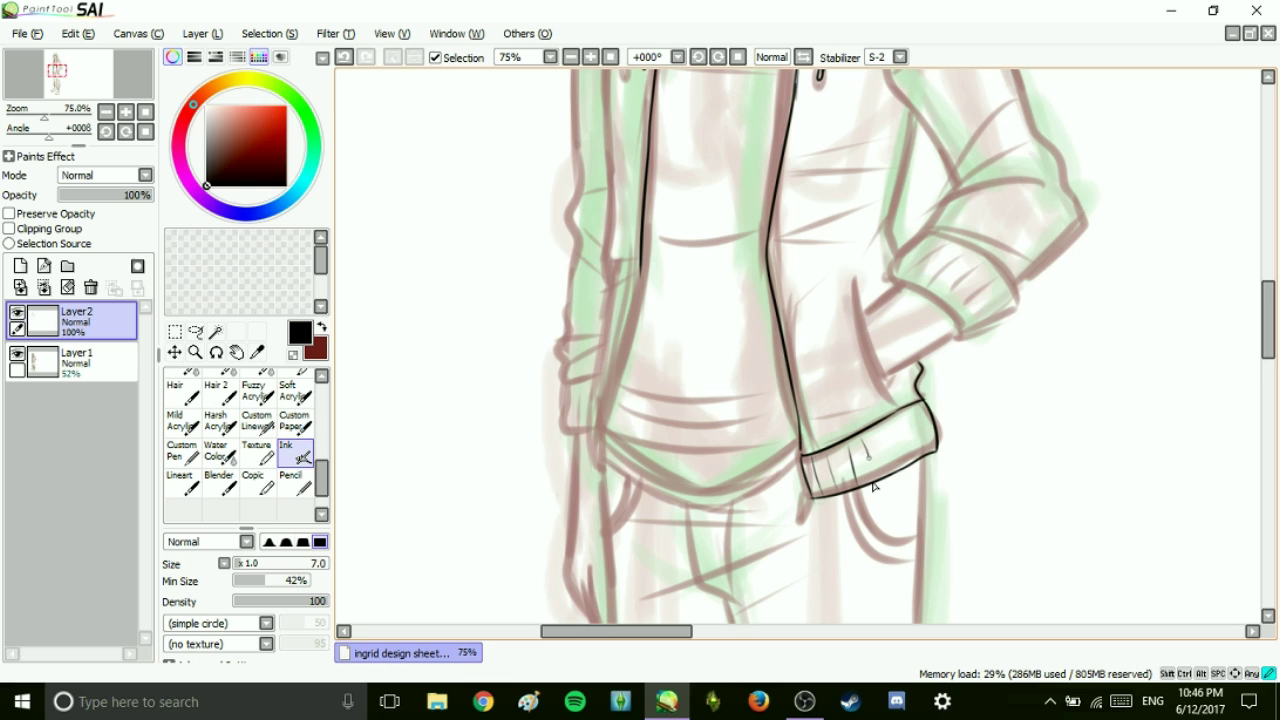
Undo the first rib lines and ink evenly spaced short rib lines across the jacket's hem band.
{"action": "key", "text": "ctrl+z"}
{"action": "key", "text": "ctrl+z"}
{"action": "key", "text": "ctrl+z"}
{"action": "key", "text": "ctrl+z"}
{"action": "key", "text": "ctrl+z"}
{"action": "key", "text": "ctrl+z"}
{"action": "left_click_drag", "start_coordinate": [832, 453], "coordinate": [839, 488]}
{"action": "left_click_drag", "start_coordinate": [842, 449], "coordinate": [852, 484]}
{"action": "left_click_drag", "start_coordinate": [877, 429], "coordinate": [886, 467]}
{"action": "left_click_drag", "start_coordinate": [888, 424], "coordinate": [898, 463]}
{"action": "left_click_drag", "start_coordinate": [901, 419], "coordinate": [909, 459]}
{"action": "left_click_drag", "start_coordinate": [914, 414], "coordinate": [922, 450]}
{"action": "key", "text": "ctrl+z"}
Ink the jacket's long side edge beside the straight arm, and save the drawing.
{"action": "mouse_move", "coordinate": [601, 432]}
{"action": "left_mouse_down"}
{"action": "mouse_move", "coordinate": [629, 304]}
{"action": "mouse_move", "coordinate": [599, 432]}
{"action": "mouse_move", "coordinate": [611, 252]}
{"action": "left_mouse_up"}
{"action": "left_click_drag", "start_coordinate": [1268, 318], "coordinate": [1268, 290]}
{"action": "left_click_drag", "start_coordinate": [610, 446], "coordinate": [604, 374]}
{"action": "left_click_drag", "start_coordinate": [604, 382], "coordinate": [610, 82]}
{"action": "key", "text": "ctrl+z"}
{"action": "left_click_drag", "start_coordinate": [610, 172], "coordinate": [594, 106]}
{"action": "key", "text": "ctrl+s"}
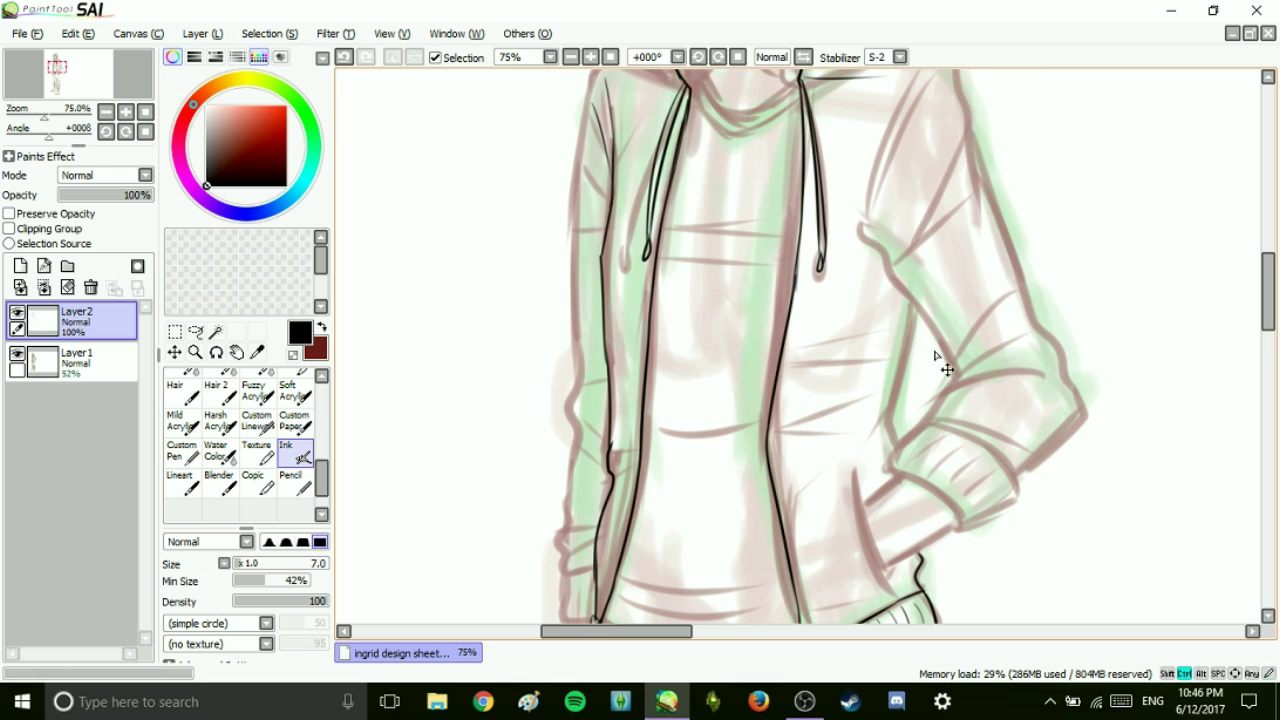
{"action": "key", "text": "ctrl+z"}
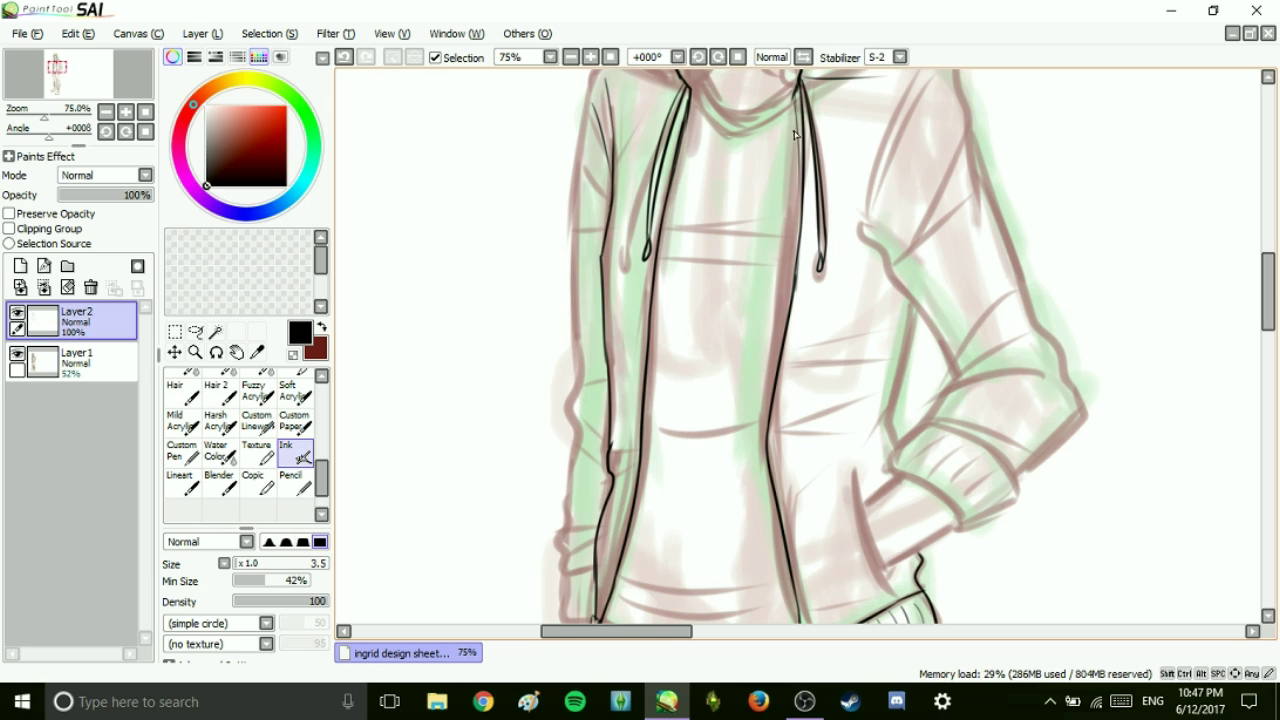
Ink a second line parallel to each jacket front edge to form the zipper strips.
{"action": "left_click_drag", "start_coordinate": [784, 306], "coordinate": [788, 260]}
{"action": "left_click_drag", "start_coordinate": [1268, 291], "coordinate": [1268, 333]}
{"action": "left_click_drag", "start_coordinate": [766, 172], "coordinate": [805, 398]}
{"action": "left_click_drag", "start_coordinate": [1268, 333], "coordinate": [1268, 307]}
{"action": "left_click_drag", "start_coordinate": [614, 470], "coordinate": [636, 330]}
{"action": "left_click_drag", "start_coordinate": [1268, 306], "coordinate": [1268, 282]}
{"action": "mouse_move", "coordinate": [688, 152]}
{"action": "left_mouse_down"}
{"action": "mouse_move", "coordinate": [645, 366]}
{"action": "mouse_move", "coordinate": [637, 506]}
{"action": "left_mouse_up"}
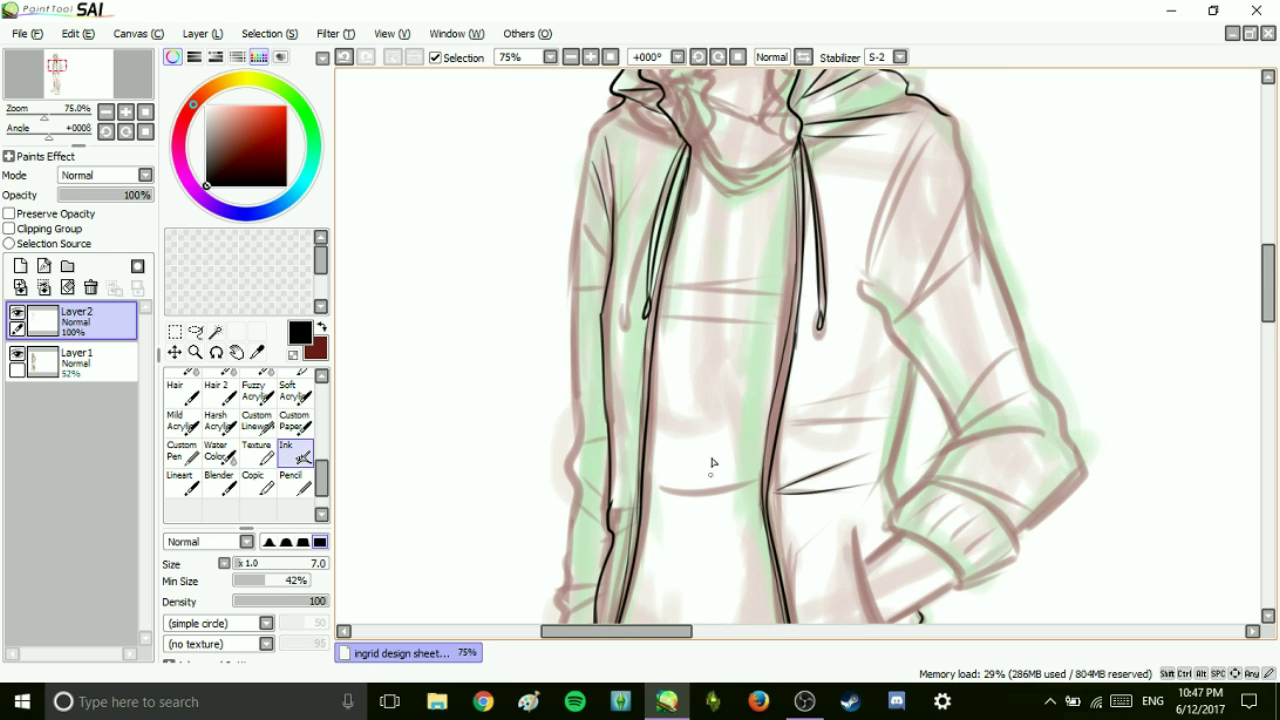
Ink the bent arm's sleeve outline with its elbow and shoulder creases, and the jacket's side line beside it.
{"action": "left_click_drag", "start_coordinate": [908, 364], "coordinate": [898, 500]}
{"action": "left_click_drag", "start_coordinate": [860, 286], "coordinate": [953, 440]}
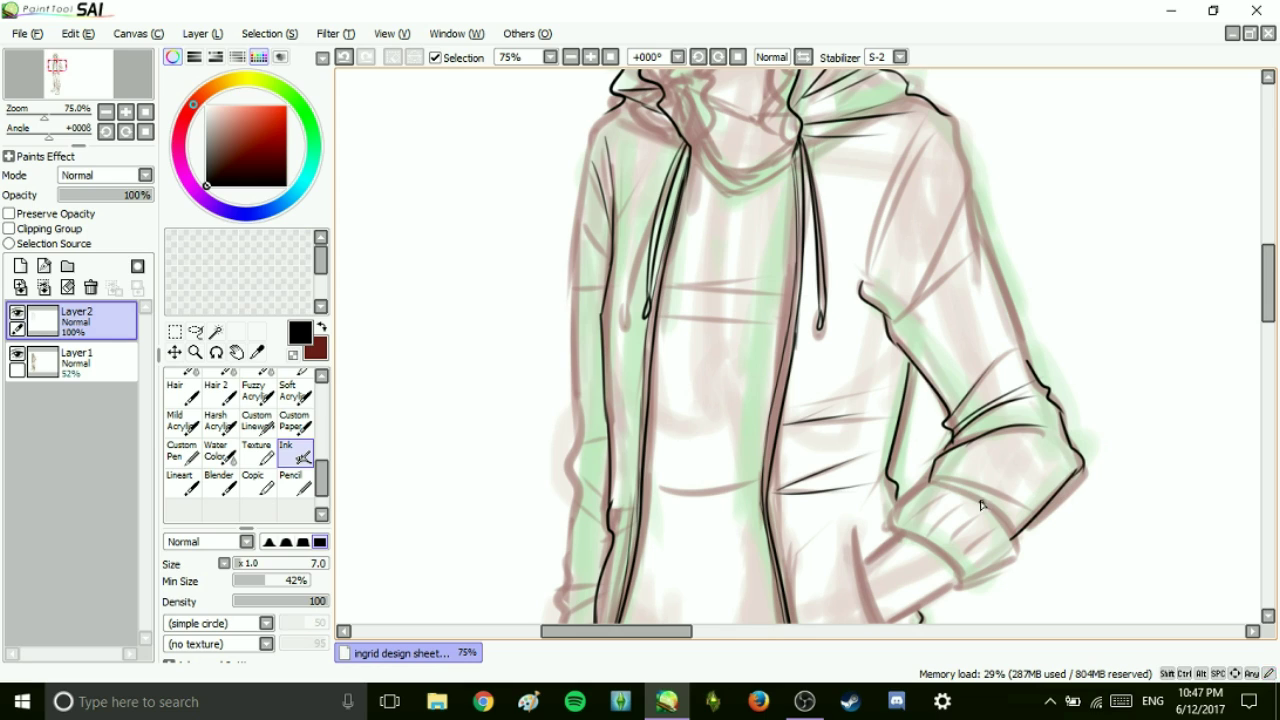
{"action": "left_click_drag", "start_coordinate": [955, 122], "coordinate": [1009, 293]}
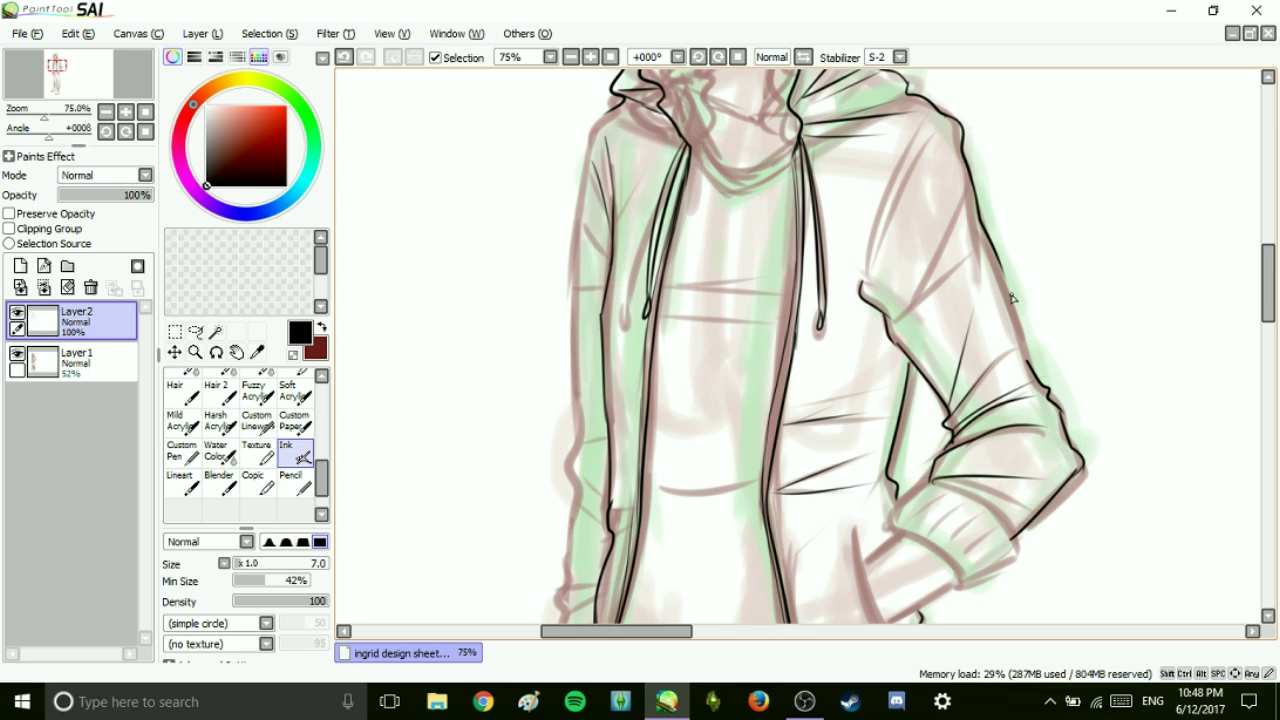
{"action": "scroll", "coordinate": [613, 297], "scroll_direction": "up", "scroll_amount": 3}
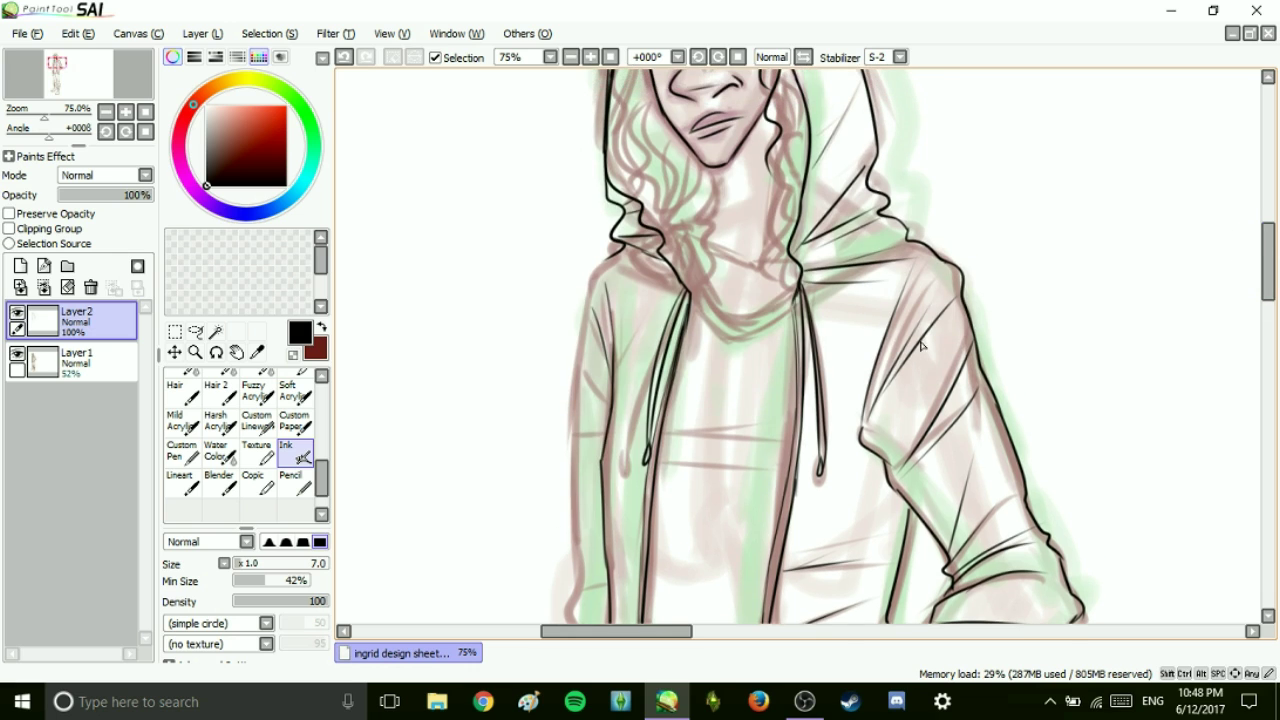
Ink the straight arm's outer sleeve edge from the shoulder down to its ribbed cuff.
{"action": "left_click_drag", "start_coordinate": [617, 255], "coordinate": [580, 410]}
{"action": "left_click_drag", "start_coordinate": [1268, 262], "coordinate": [1268, 313]}
{"action": "left_click", "coordinate": [1267, 76]}
{"action": "left_click_drag", "start_coordinate": [578, 100], "coordinate": [571, 516]}
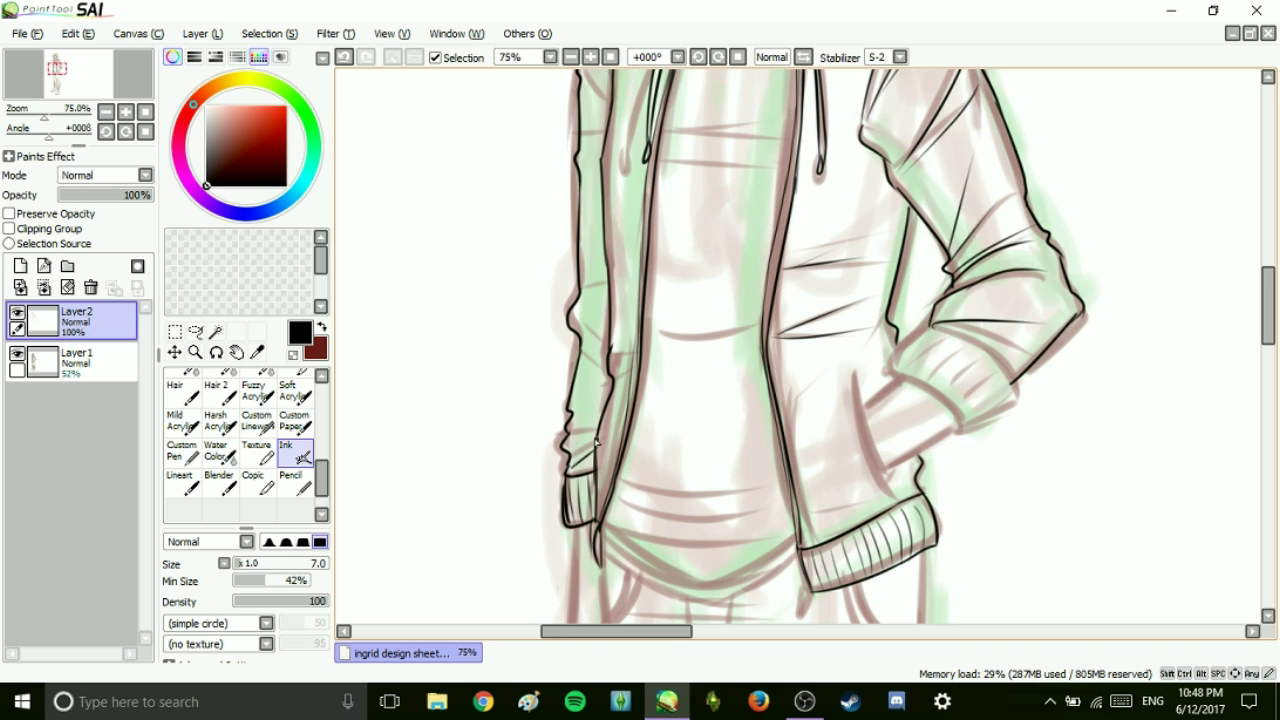
Ink the bent arm's ribbed cuff and the wrist going into the jacket's pocket slit.
{"action": "mouse_move", "coordinate": [1268, 305]}
{"action": "left_mouse_down"}
{"action": "mouse_move", "coordinate": [1268, 286]}
{"action": "mouse_move", "coordinate": [1269, 316]}
{"action": "left_mouse_up"}
{"action": "left_click_drag", "start_coordinate": [932, 276], "coordinate": [893, 316]}
{"action": "left_click_drag", "start_coordinate": [953, 386], "coordinate": [1017, 338]}
{"action": "key", "text": "ctrl+z"}
{"action": "left_click_drag", "start_coordinate": [928, 275], "coordinate": [1025, 338]}
{"action": "key", "text": "ctrl+z"}
{"action": "mouse_move", "coordinate": [928, 275]}
{"action": "left_mouse_down"}
{"action": "mouse_move", "coordinate": [969, 294]}
{"action": "mouse_move", "coordinate": [968, 355]}
{"action": "left_mouse_up"}
{"action": "left_click_drag", "start_coordinate": [885, 427], "coordinate": [965, 382]}
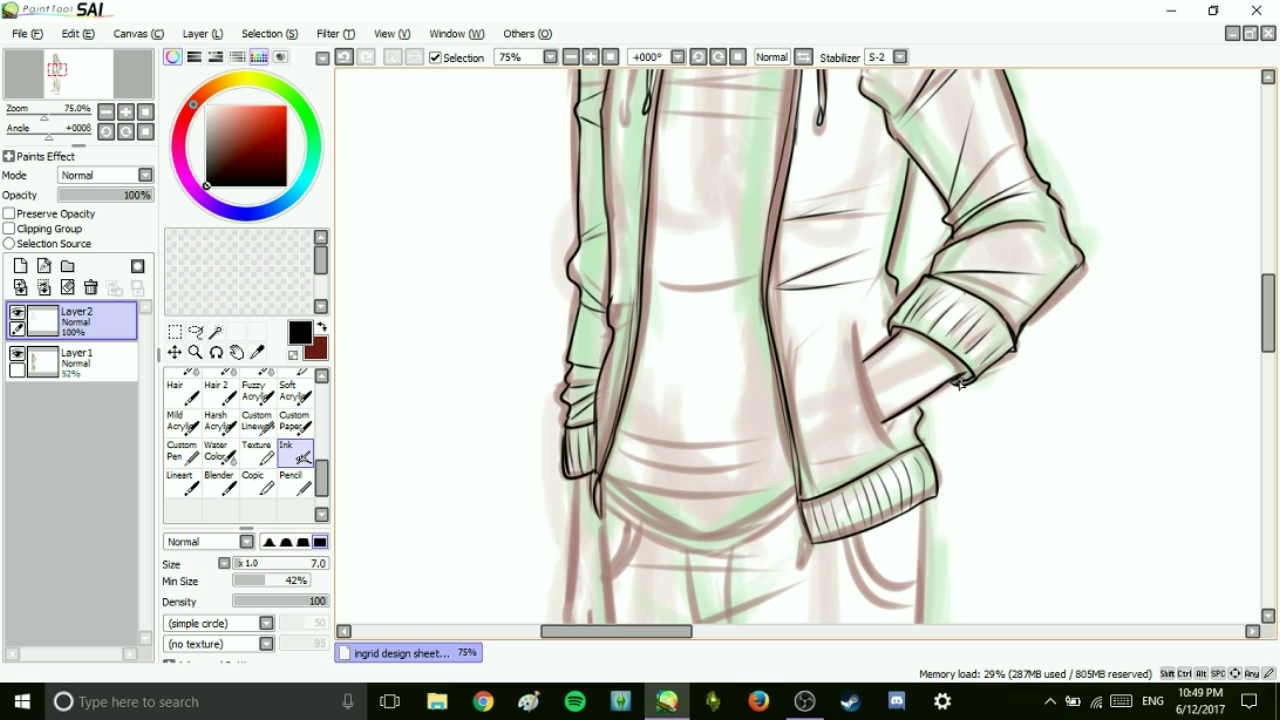
{"action": "left_click_drag", "start_coordinate": [851, 323], "coordinate": [889, 441]}
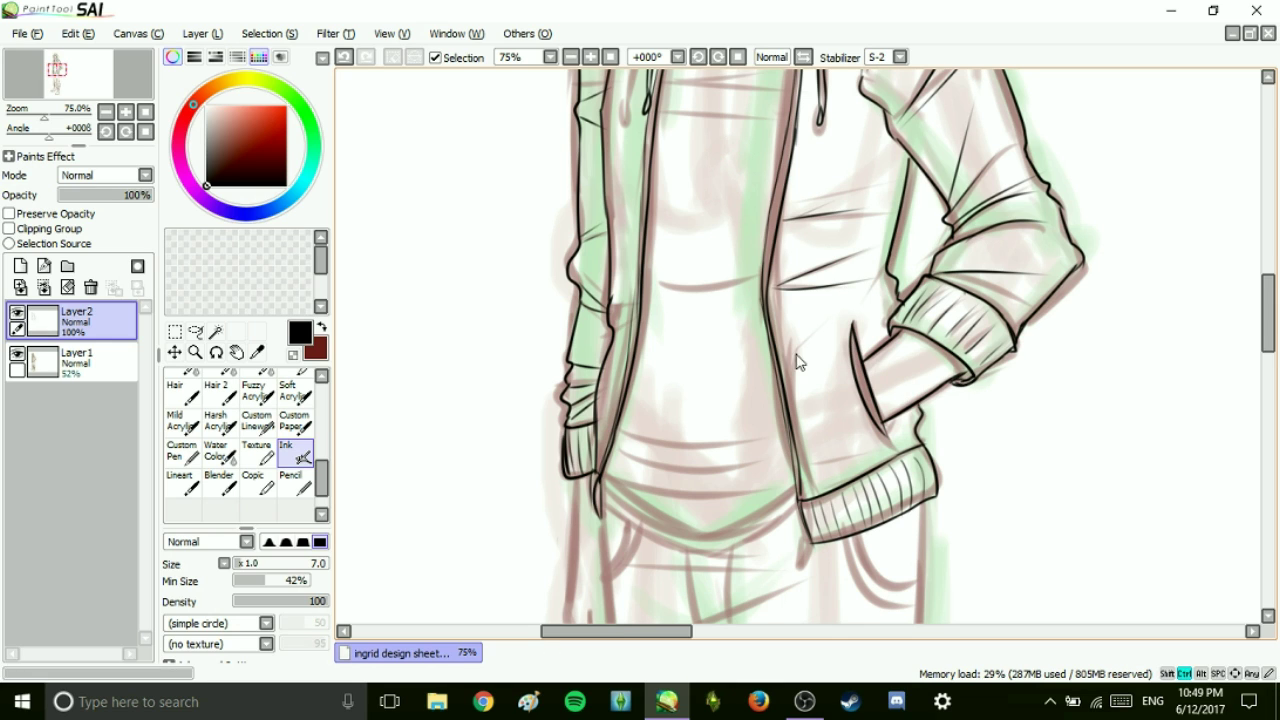
Ink the jacket's double chest seams and the buttoned pocket flaps on both sides.
{"action": "scroll", "coordinate": [635, 447], "scroll_direction": "up", "scroll_amount": 2}
{"action": "scroll", "coordinate": [618, 313], "scroll_direction": "up", "scroll_amount": 5}
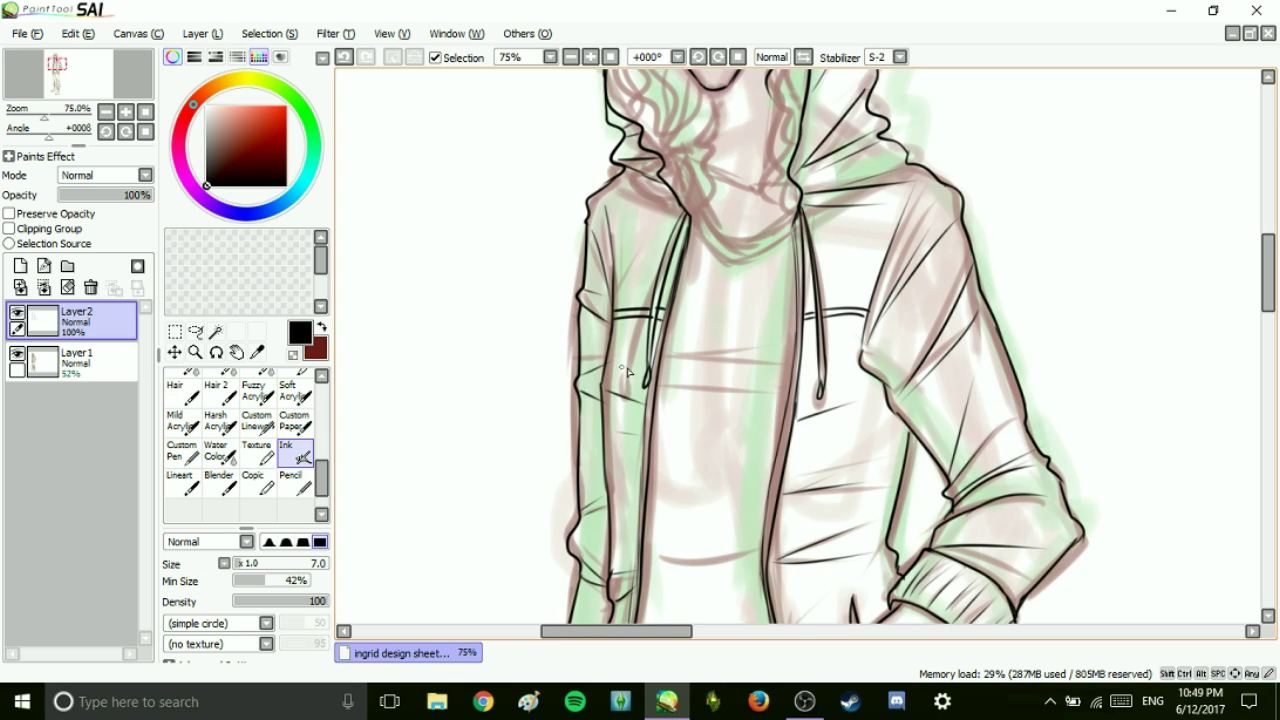
{"action": "left_click_drag", "start_coordinate": [862, 318], "coordinate": [834, 400]}
{"action": "left_click_drag", "start_coordinate": [652, 318], "coordinate": [633, 386]}
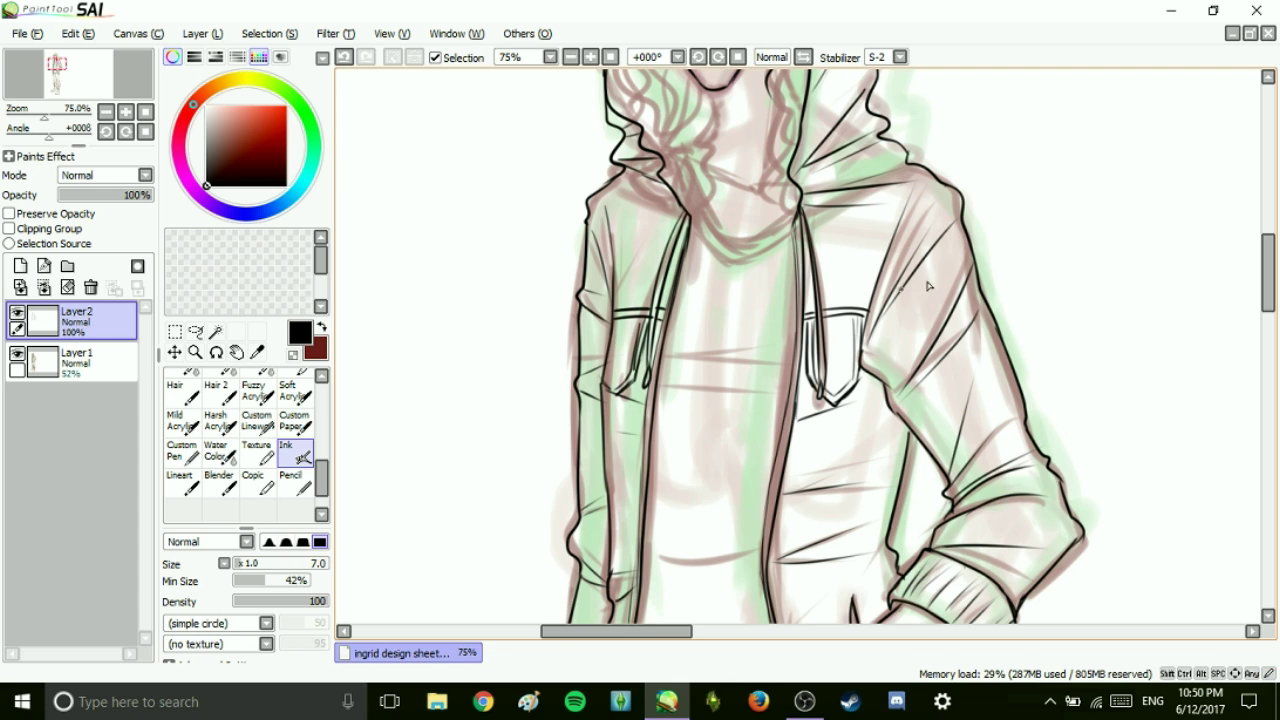
{"action": "scroll", "coordinate": [843, 490], "scroll_direction": "down", "scroll_amount": 6}
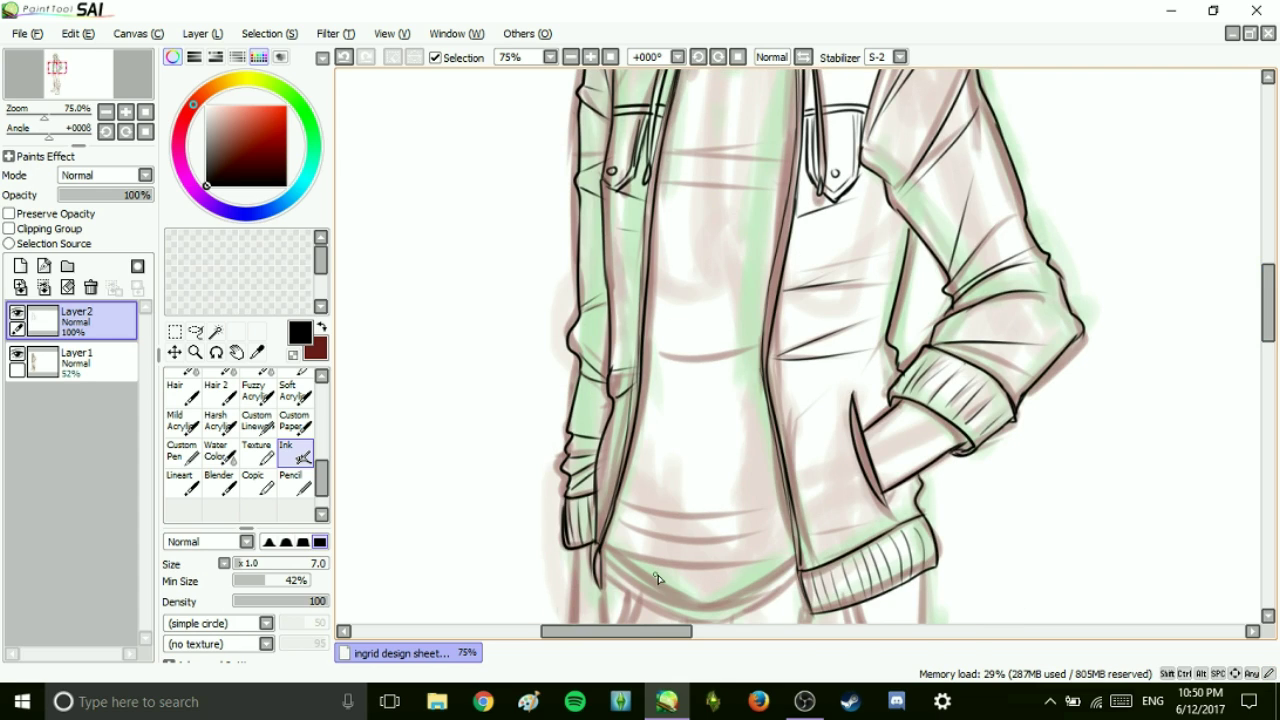
{"action": "scroll", "coordinate": [760, 480], "scroll_direction": "up", "scroll_amount": 5}
Ink the shirt's curved hem and the crease lines across its waist.
{"action": "scroll", "coordinate": [645, 272], "scroll_direction": "down", "scroll_amount": 12}
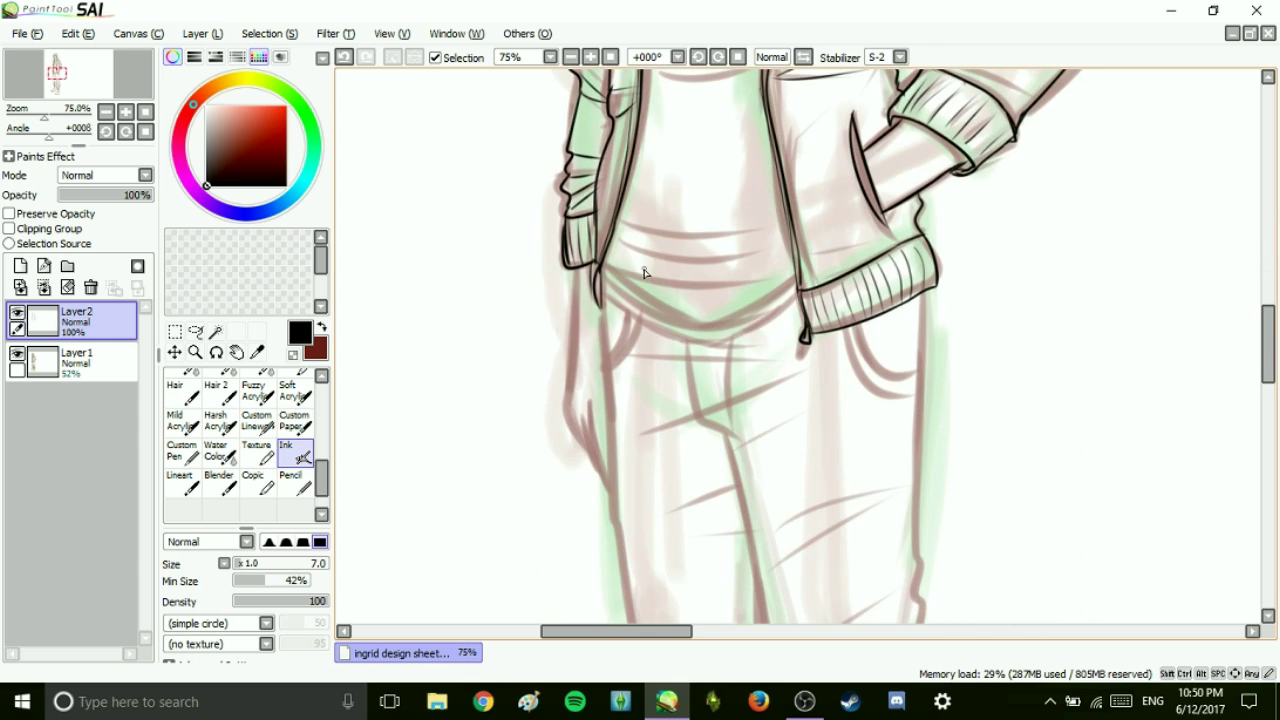
{"action": "left_click_drag", "start_coordinate": [738, 317], "coordinate": [796, 289]}
{"action": "mouse_move", "coordinate": [601, 276]}
{"action": "left_mouse_down"}
{"action": "mouse_move", "coordinate": [764, 318]}
{"action": "mouse_move", "coordinate": [798, 298]}
{"action": "left_mouse_up"}
{"action": "mouse_move", "coordinate": [604, 270]}
{"action": "left_mouse_down"}
{"action": "mouse_move", "coordinate": [774, 264]}
{"action": "mouse_move", "coordinate": [788, 250]}
{"action": "left_mouse_up"}
{"action": "left_click_drag", "start_coordinate": [654, 247], "coordinate": [790, 215]}
Ink the shirt's crease lines across the belly and chest, and its curved neckline.
{"action": "left_click_drag", "start_coordinate": [1272, 342], "coordinate": [1272, 298]}
{"action": "left_click_drag", "start_coordinate": [655, 358], "coordinate": [758, 351]}
{"action": "left_click_drag", "start_coordinate": [655, 187], "coordinate": [786, 180]}
{"action": "left_click_drag", "start_coordinate": [678, 158], "coordinate": [782, 142]}
{"action": "left_click_drag", "start_coordinate": [1268, 310], "coordinate": [1268, 283]}
{"action": "left_click_drag", "start_coordinate": [690, 222], "coordinate": [796, 235]}
Reduce the Ink brush size to 5 and ink the wavy hair locks falling from the chin over the collar.
{"action": "scroll", "coordinate": [797, 234], "scroll_direction": "up", "scroll_amount": 5}
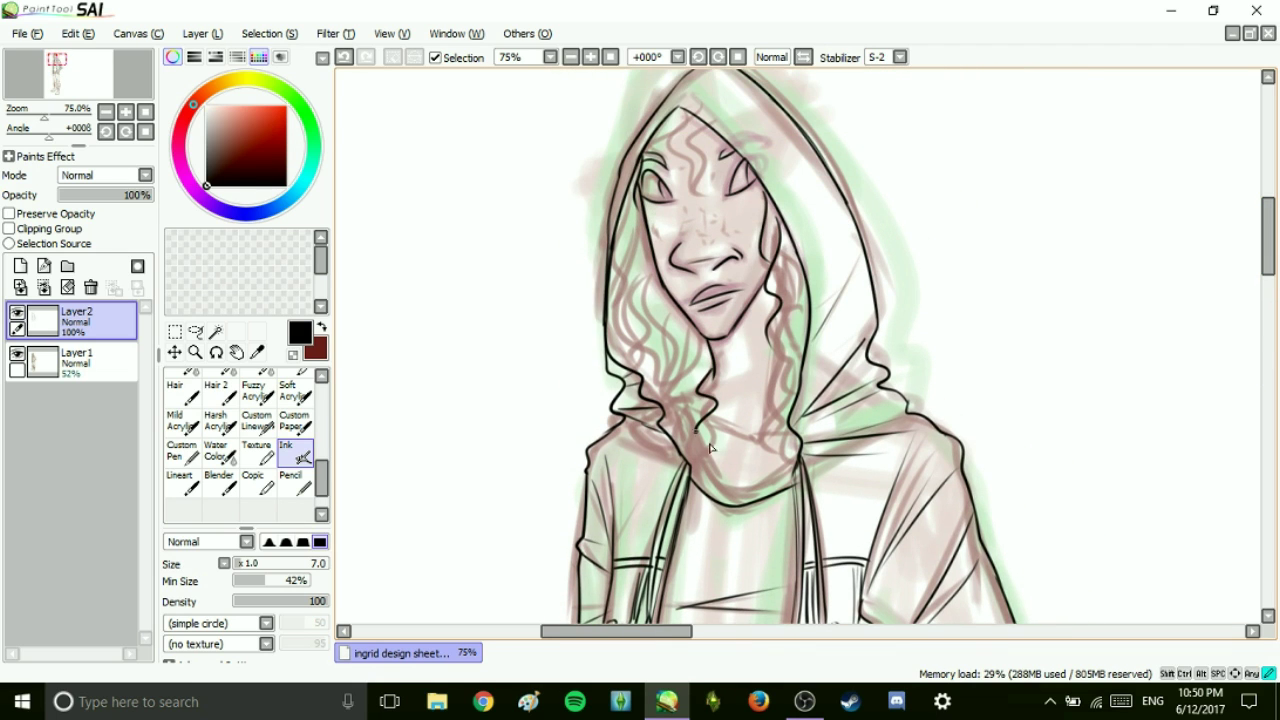
{"action": "key", "text": "ctrl+z"}
{"action": "key", "text": "["}
{"action": "key", "text": "["}
{"action": "mouse_move", "coordinate": [712, 368]}
{"action": "left_mouse_down"}
{"action": "mouse_move", "coordinate": [700, 460]}
{"action": "mouse_move", "coordinate": [685, 462]}
{"action": "left_mouse_up"}
{"action": "key", "text": "e"}
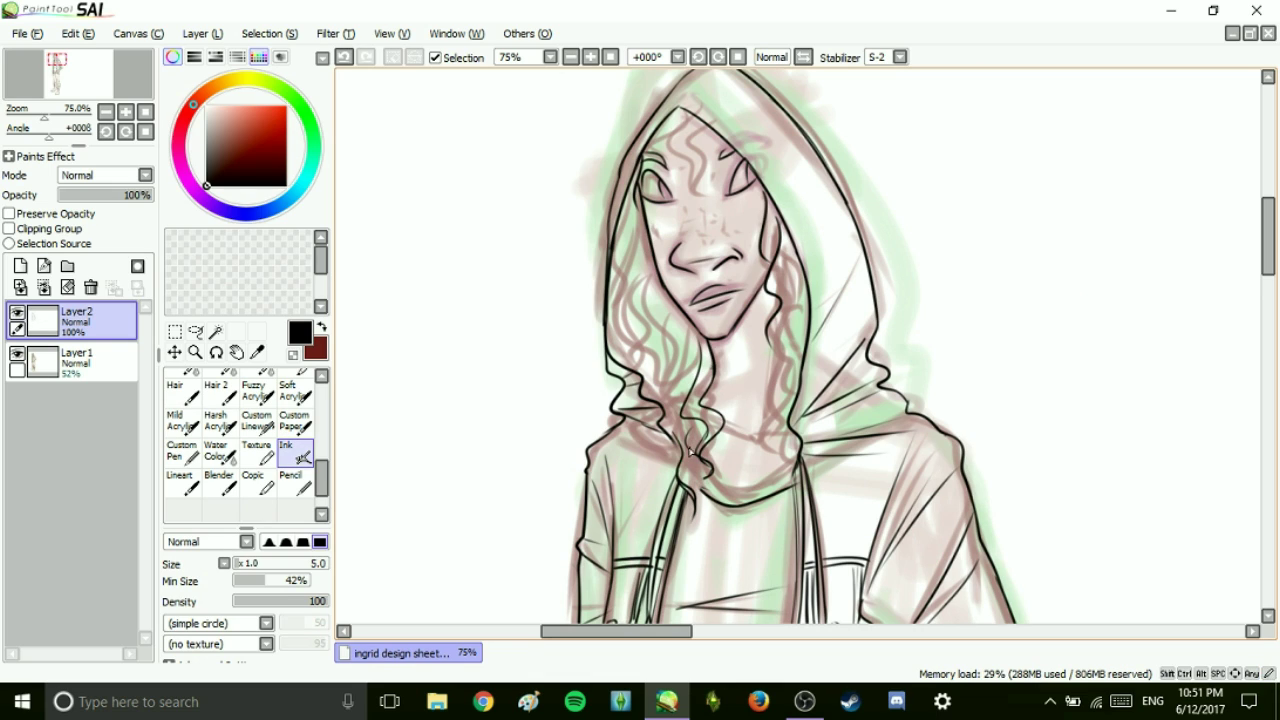
{"action": "left_click_drag", "start_coordinate": [673, 356], "coordinate": [702, 515]}
Ink the remaining wavy hair locks on both sides of the face inside the hood.
{"action": "left_click_drag", "start_coordinate": [672, 301], "coordinate": [682, 370]}
{"action": "left_click_drag", "start_coordinate": [680, 316], "coordinate": [692, 376]}
{"action": "left_click_drag", "start_coordinate": [655, 275], "coordinate": [637, 375]}
{"action": "left_click_drag", "start_coordinate": [660, 297], "coordinate": [674, 422]}
{"action": "left_click_drag", "start_coordinate": [643, 287], "coordinate": [632, 338]}
{"action": "left_click_drag", "start_coordinate": [636, 198], "coordinate": [614, 362]}
{"action": "mouse_move", "coordinate": [762, 394]}
{"action": "left_mouse_down"}
{"action": "mouse_move", "coordinate": [772, 466]}
{"action": "mouse_move", "coordinate": [788, 484]}
{"action": "left_mouse_up"}
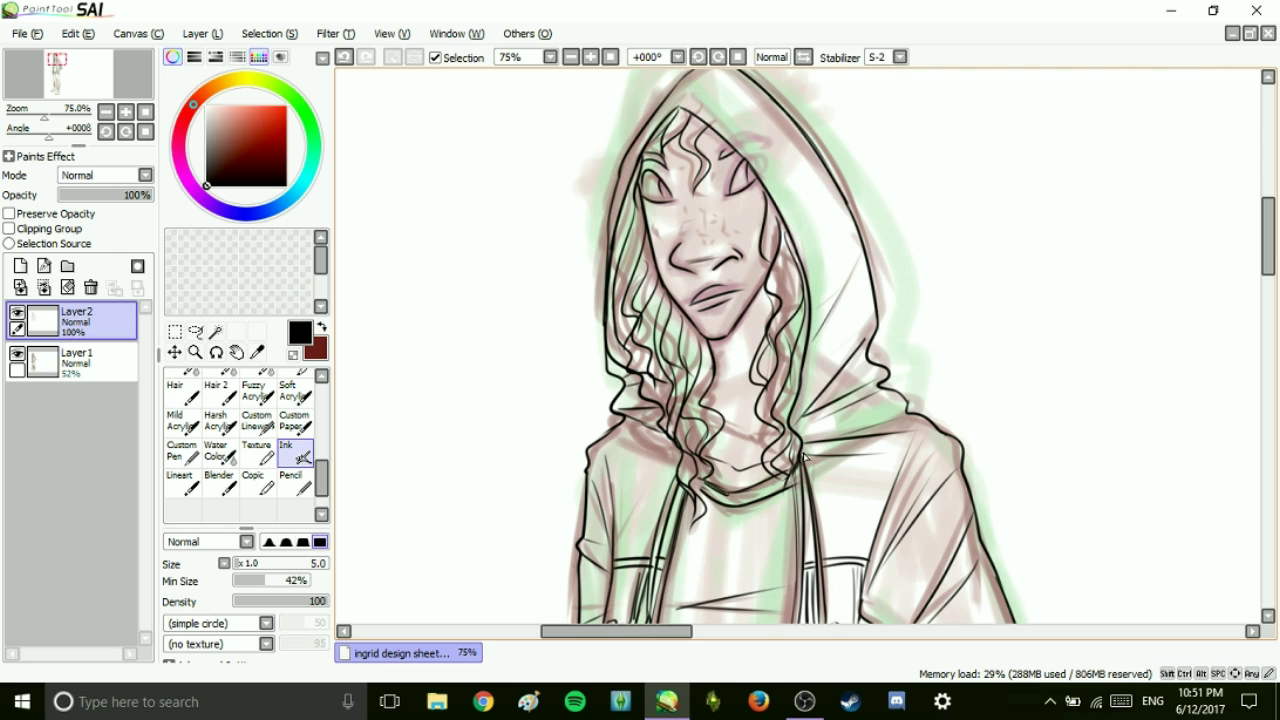
Increase the Ink brush size to 8 and ink the straight arm's hand below the sleeve cuff.
{"action": "scroll", "coordinate": [800, 462], "scroll_direction": "down", "scroll_amount": 10}
{"action": "key", "text": "bracketright"}
{"action": "key", "text": "bracketright"}
{"action": "key", "text": "bracketright"}
{"action": "left_click_drag", "start_coordinate": [573, 205], "coordinate": [577, 325]}
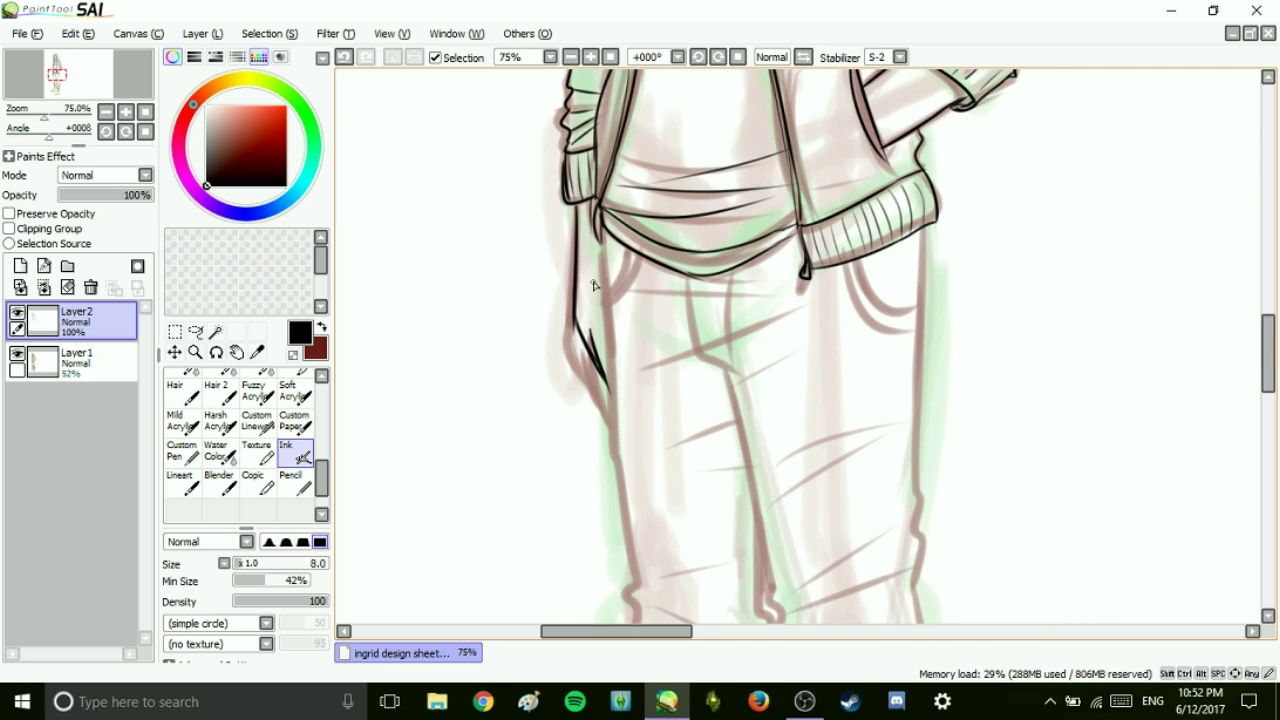
Ink the trousers' fly, the creases across the crotch, and the curved front pockets.
{"action": "left_click_drag", "start_coordinate": [727, 276], "coordinate": [733, 374]}
{"action": "left_click_drag", "start_coordinate": [628, 294], "coordinate": [708, 294]}
{"action": "left_click_drag", "start_coordinate": [648, 366], "coordinate": [796, 305]}
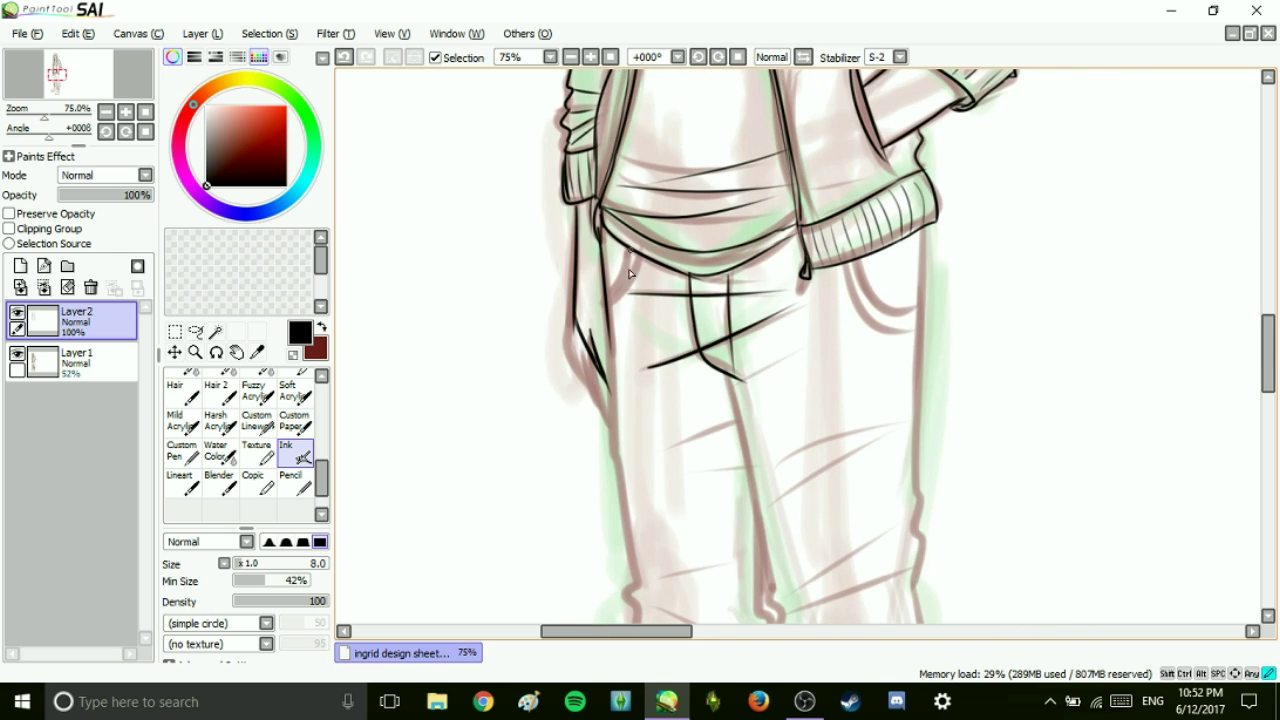
{"action": "left_click_drag", "start_coordinate": [850, 266], "coordinate": [914, 334]}
Ink the front leg's outer and inner trouser outlines from the hip down to the bunched cuff.
{"action": "left_click_drag", "start_coordinate": [918, 232], "coordinate": [924, 266]}
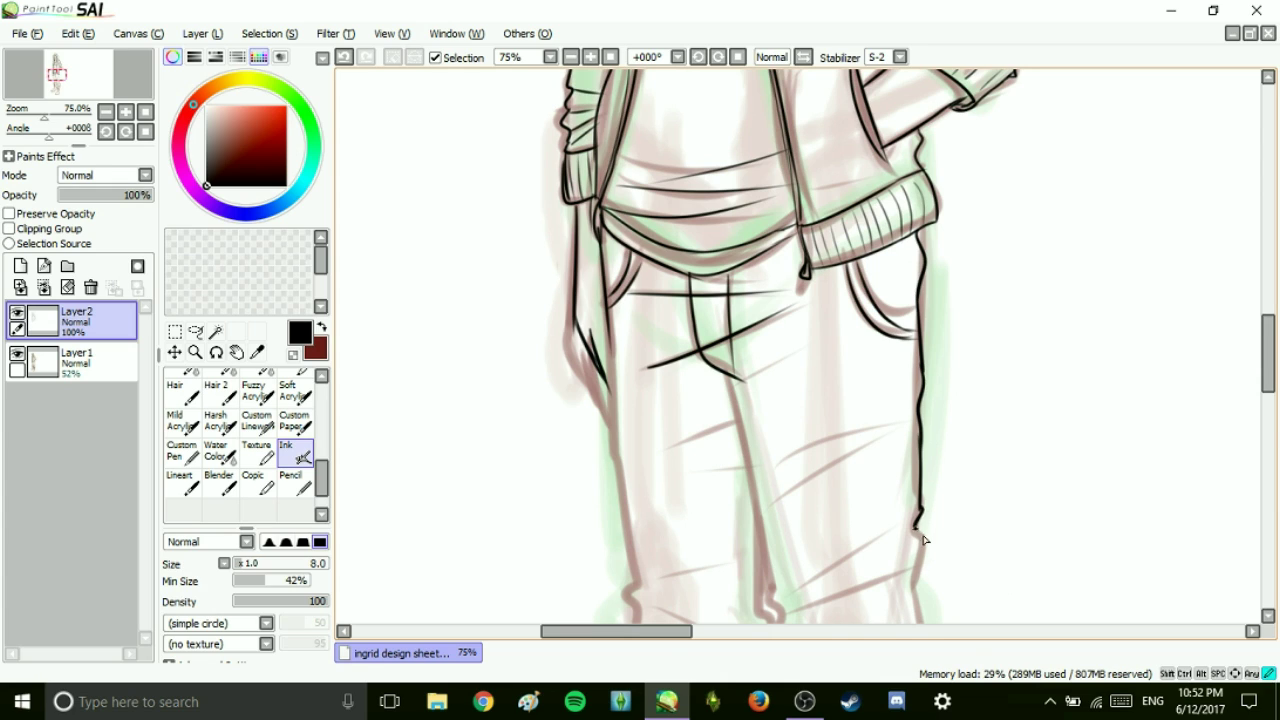
{"action": "scroll", "coordinate": [924, 540], "scroll_direction": "down", "scroll_amount": 5}
{"action": "key", "text": "ctrl+z"}
{"action": "mouse_move", "coordinate": [726, 106]}
{"action": "left_mouse_down"}
{"action": "mouse_move", "coordinate": [776, 288]}
{"action": "mouse_move", "coordinate": [778, 360]}
{"action": "left_mouse_up"}
{"action": "left_click_drag", "start_coordinate": [918, 284], "coordinate": [942, 368]}
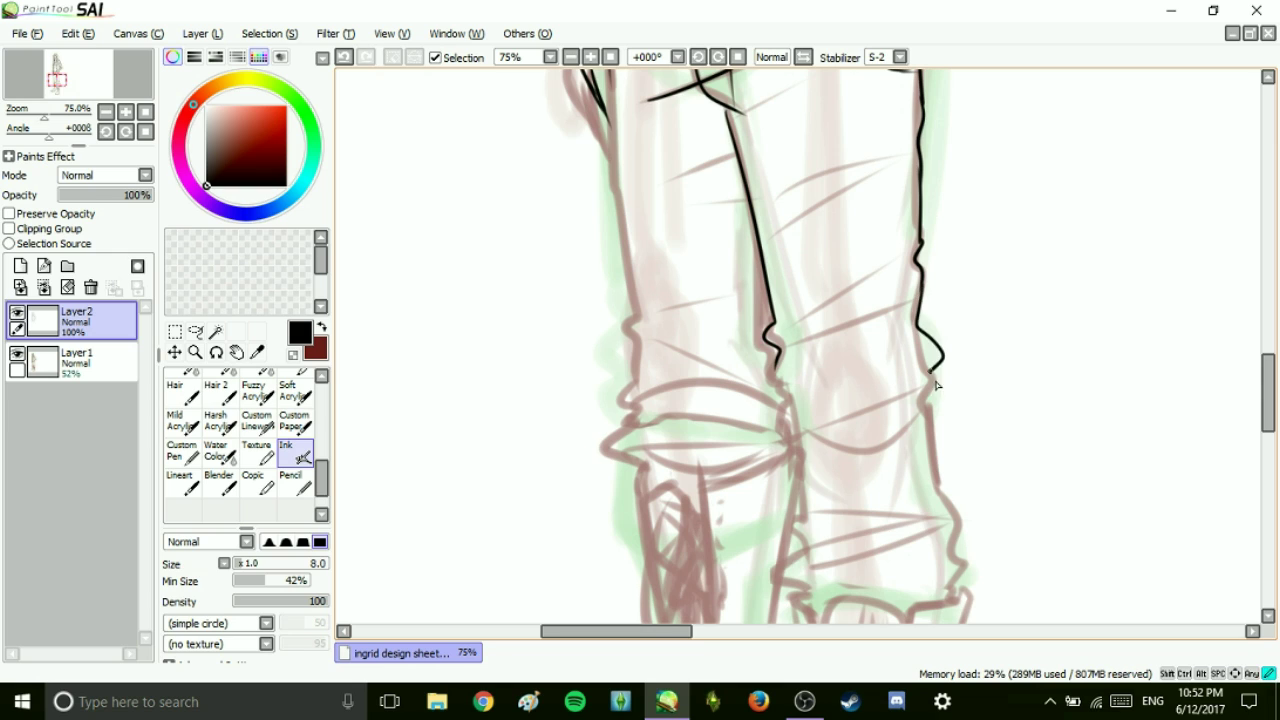
{"action": "scroll", "coordinate": [1177, 412], "scroll_direction": "down", "scroll_amount": 2}
{"action": "mouse_move", "coordinate": [928, 290]}
{"action": "left_mouse_down"}
{"action": "mouse_move", "coordinate": [951, 343]}
{"action": "mouse_move", "coordinate": [962, 478]}
{"action": "left_mouse_up"}
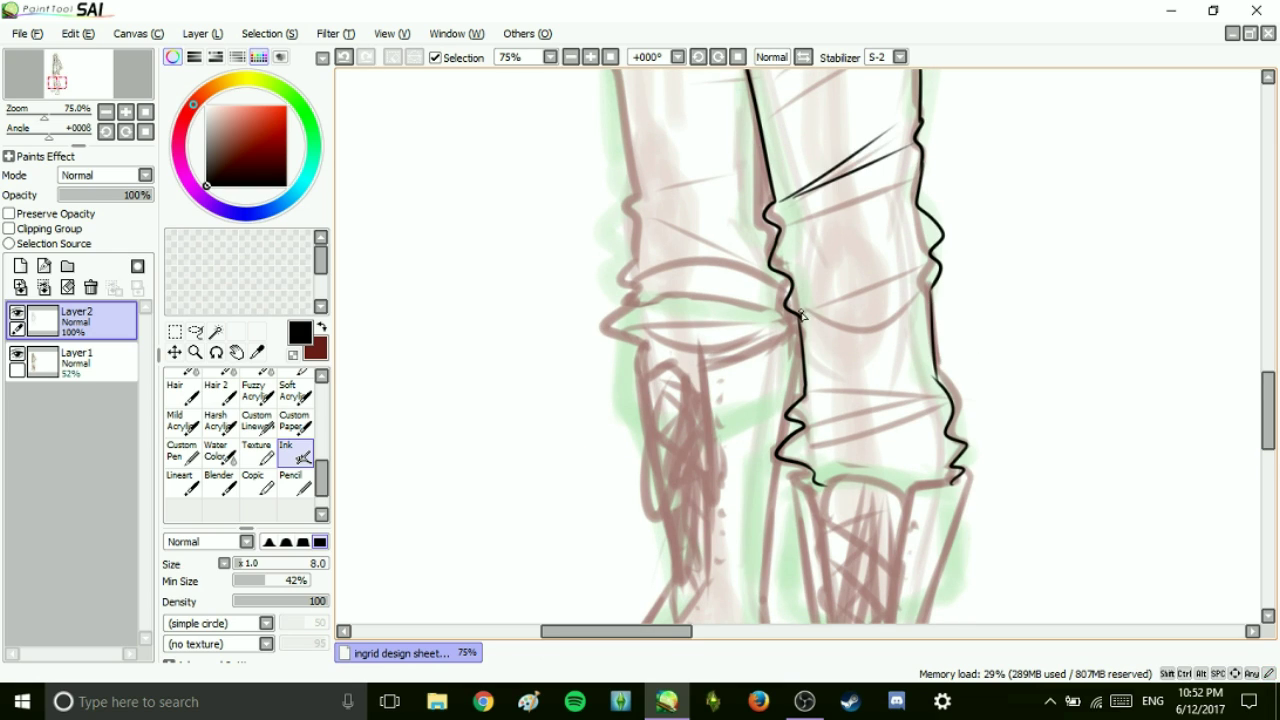
Ink the fabric crease lines across the front leg's knee and thigh.
{"action": "left_click_drag", "start_coordinate": [795, 312], "coordinate": [940, 262]}
{"action": "left_click_drag", "start_coordinate": [798, 256], "coordinate": [928, 254]}
{"action": "left_click_drag", "start_coordinate": [1264, 393], "coordinate": [1264, 360]}
{"action": "left_click_drag", "start_coordinate": [767, 344], "coordinate": [892, 254]}
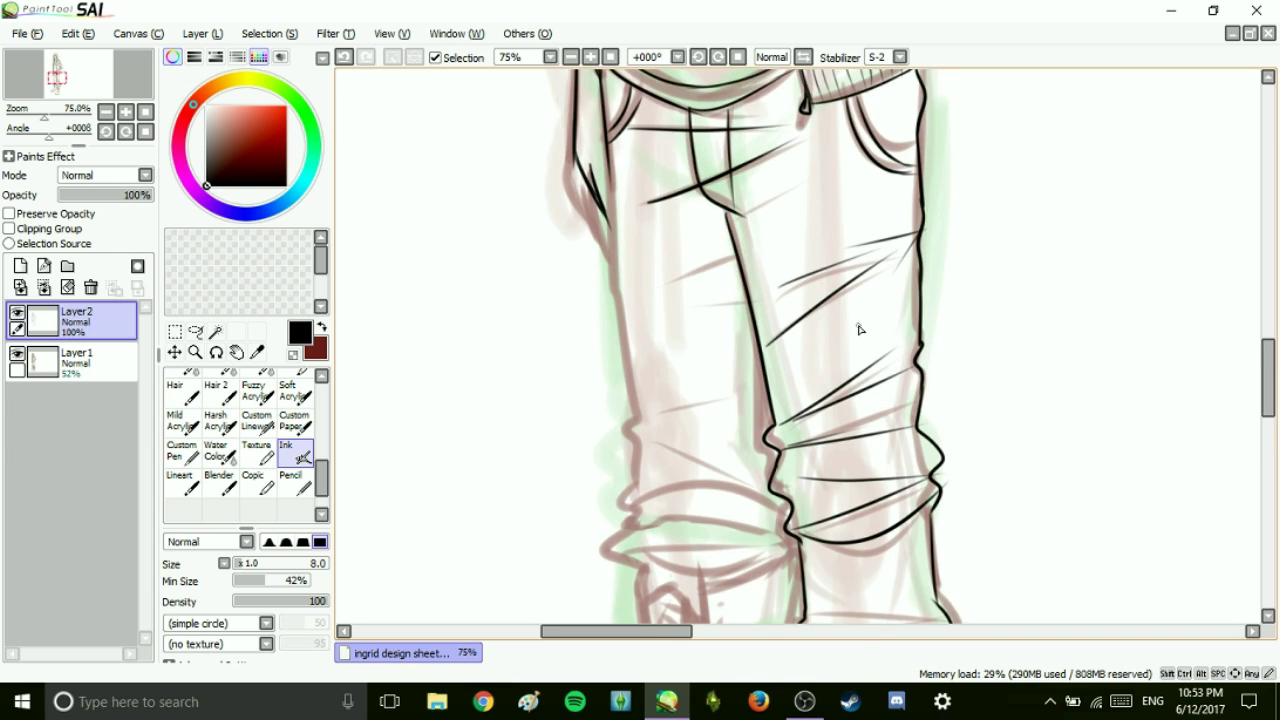
Ink the crease lines and lower edge of the bunched trouser cuff above the front boot.
{"action": "left_click_drag", "start_coordinate": [1267, 377], "coordinate": [1267, 430]}
{"action": "left_click_drag", "start_coordinate": [808, 287], "coordinate": [938, 266]}
{"action": "left_click_drag", "start_coordinate": [822, 257], "coordinate": [928, 264]}
{"action": "left_click_drag", "start_coordinate": [812, 328], "coordinate": [954, 338]}
{"action": "left_click_drag", "start_coordinate": [815, 320], "coordinate": [942, 326]}
{"action": "left_click_drag", "start_coordinate": [810, 312], "coordinate": [934, 311]}
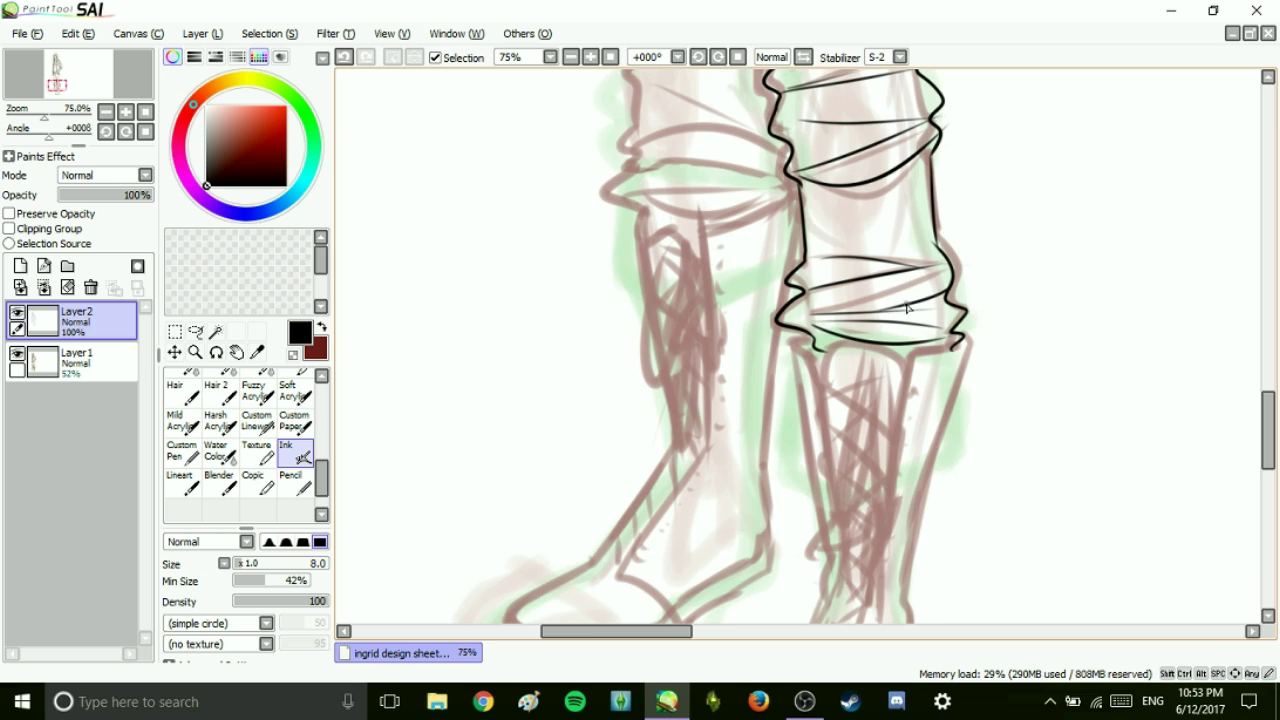
Ink the front boot's shaft outline on both sides and the inner edges of its lacing panel.
{"action": "scroll", "coordinate": [906, 308], "scroll_direction": "down", "scroll_amount": 2}
{"action": "left_click_drag", "start_coordinate": [791, 222], "coordinate": [832, 470]}
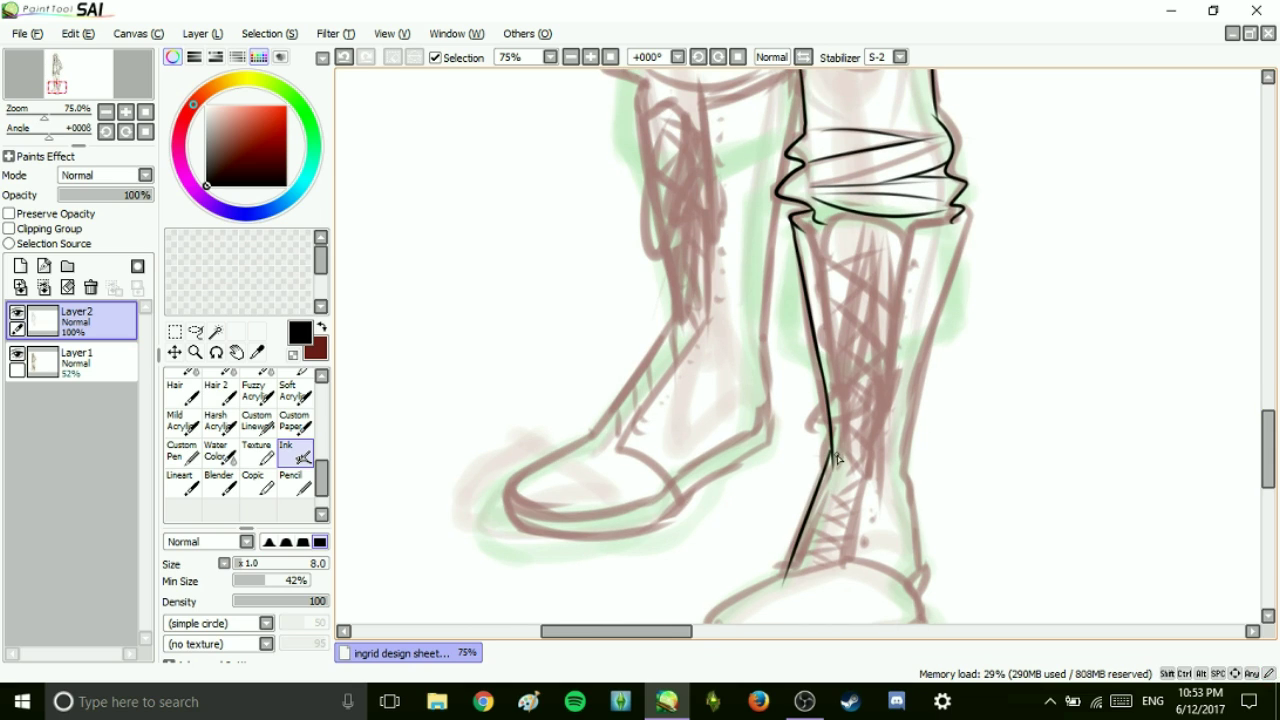
{"action": "left_click_drag", "start_coordinate": [962, 216], "coordinate": [922, 578]}
{"action": "mouse_move", "coordinate": [810, 234]}
{"action": "left_mouse_down"}
{"action": "mouse_move", "coordinate": [840, 432]}
{"action": "mouse_move", "coordinate": [798, 574]}
{"action": "mouse_move", "coordinate": [876, 436]}
{"action": "left_mouse_up"}
{"action": "key", "text": "ctrl+z"}
{"action": "left_click_drag", "start_coordinate": [852, 558], "coordinate": [902, 345]}
Ink the front boot's toe cap and ridged sole, and dot the eyelets along the lacing edges.
{"action": "left_click_drag", "start_coordinate": [1275, 432], "coordinate": [1275, 454]}
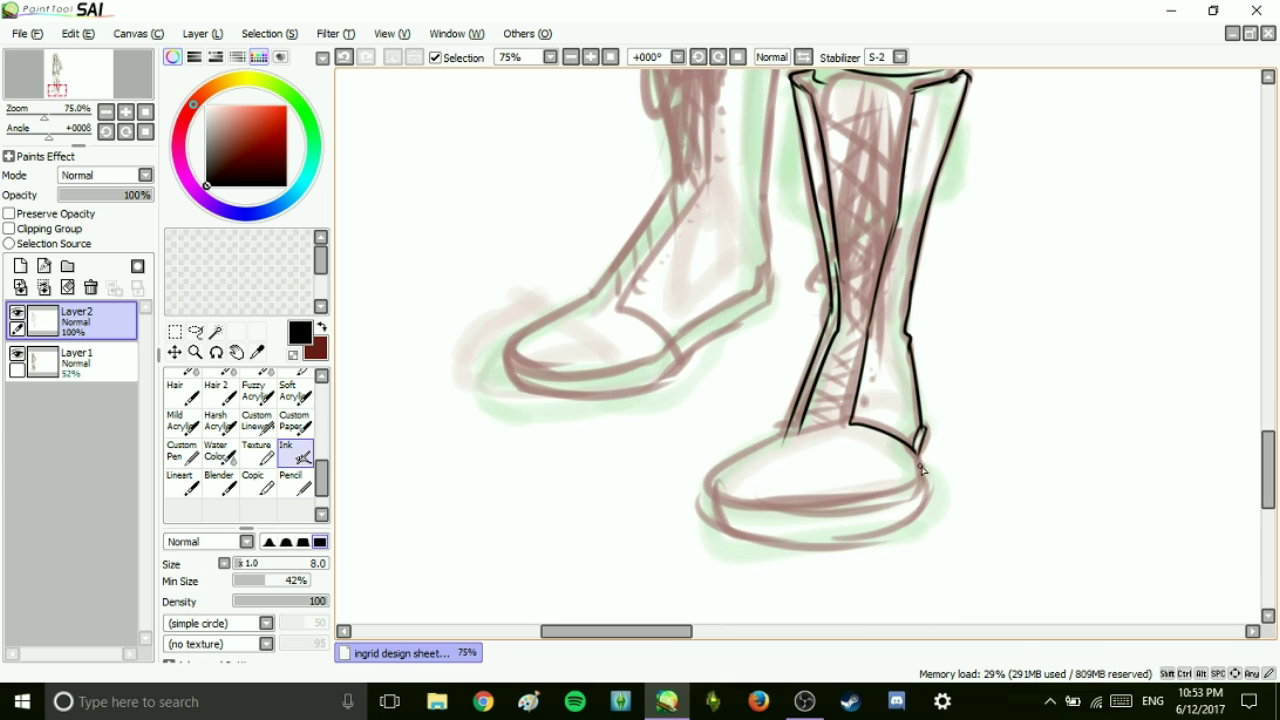
{"action": "left_click_drag", "start_coordinate": [710, 488], "coordinate": [900, 488]}
{"action": "key", "text": "ctrl+z"}
{"action": "mouse_move", "coordinate": [708, 486]}
{"action": "left_mouse_down"}
{"action": "mouse_move", "coordinate": [918, 484]}
{"action": "mouse_move", "coordinate": [923, 511]}
{"action": "left_mouse_up"}
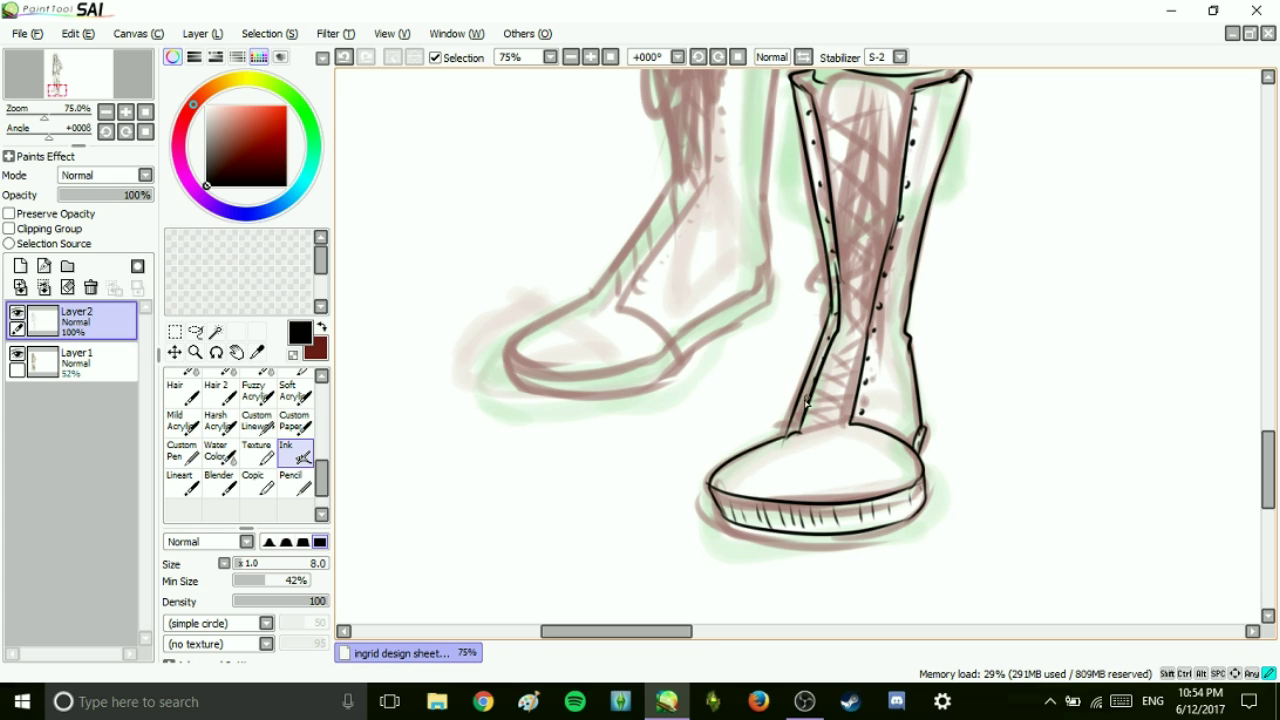
Ink the crisscrossed laces up the full length of the front boot's lacing panel.
{"action": "left_click_drag", "start_coordinate": [838, 330], "coordinate": [874, 292]}
{"action": "left_click_drag", "start_coordinate": [846, 294], "coordinate": [876, 258]}
{"action": "left_click_drag", "start_coordinate": [822, 196], "coordinate": [905, 126]}
{"action": "mouse_move", "coordinate": [817, 159]}
{"action": "left_mouse_down"}
{"action": "mouse_move", "coordinate": [900, 111]}
{"action": "mouse_move", "coordinate": [893, 191]}
{"action": "left_mouse_up"}
{"action": "left_click_drag", "start_coordinate": [832, 185], "coordinate": [891, 209]}
{"action": "left_click_drag", "start_coordinate": [836, 344], "coordinate": [858, 366]}
{"action": "left_click_drag", "start_coordinate": [813, 398], "coordinate": [844, 418]}
{"action": "left_click_drag", "start_coordinate": [826, 136], "coordinate": [911, 86]}
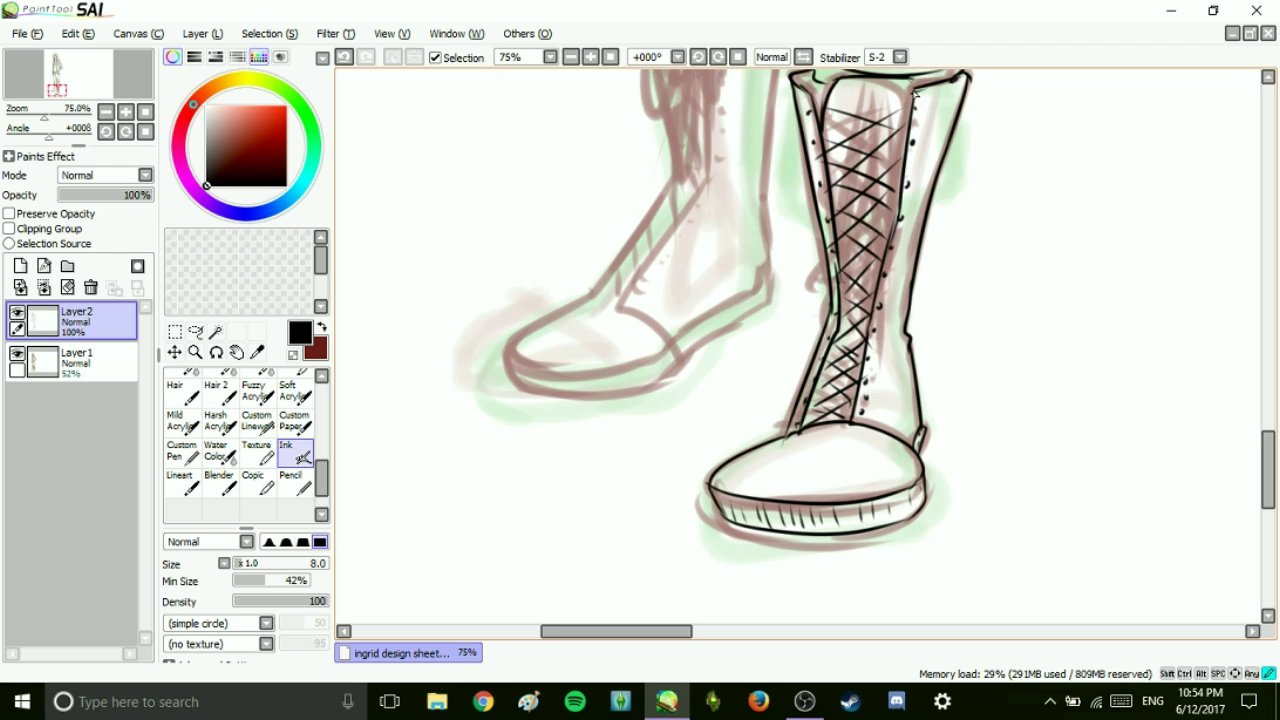
{"action": "key", "text": "ctrl+z"}
Ink a tied bow with long loops and hanging lace ends over the top of the front boot's lacing.
{"action": "left_click_drag", "start_coordinate": [1268, 474], "coordinate": [1268, 455]}
{"action": "mouse_move", "coordinate": [816, 242]}
{"action": "left_mouse_down"}
{"action": "mouse_move", "coordinate": [905, 237]}
{"action": "mouse_move", "coordinate": [849, 352]}
{"action": "left_mouse_up"}
{"action": "left_click_drag", "start_coordinate": [864, 243], "coordinate": [877, 389]}
{"action": "left_click_drag", "start_coordinate": [862, 300], "coordinate": [860, 436]}
{"action": "left_click_drag", "start_coordinate": [870, 249], "coordinate": [911, 420]}
Ink the back boot's shaft and lacing edges, its toe cap and the outline of its sole.
{"action": "scroll", "coordinate": [1211, 317], "scroll_direction": "up", "scroll_amount": 4}
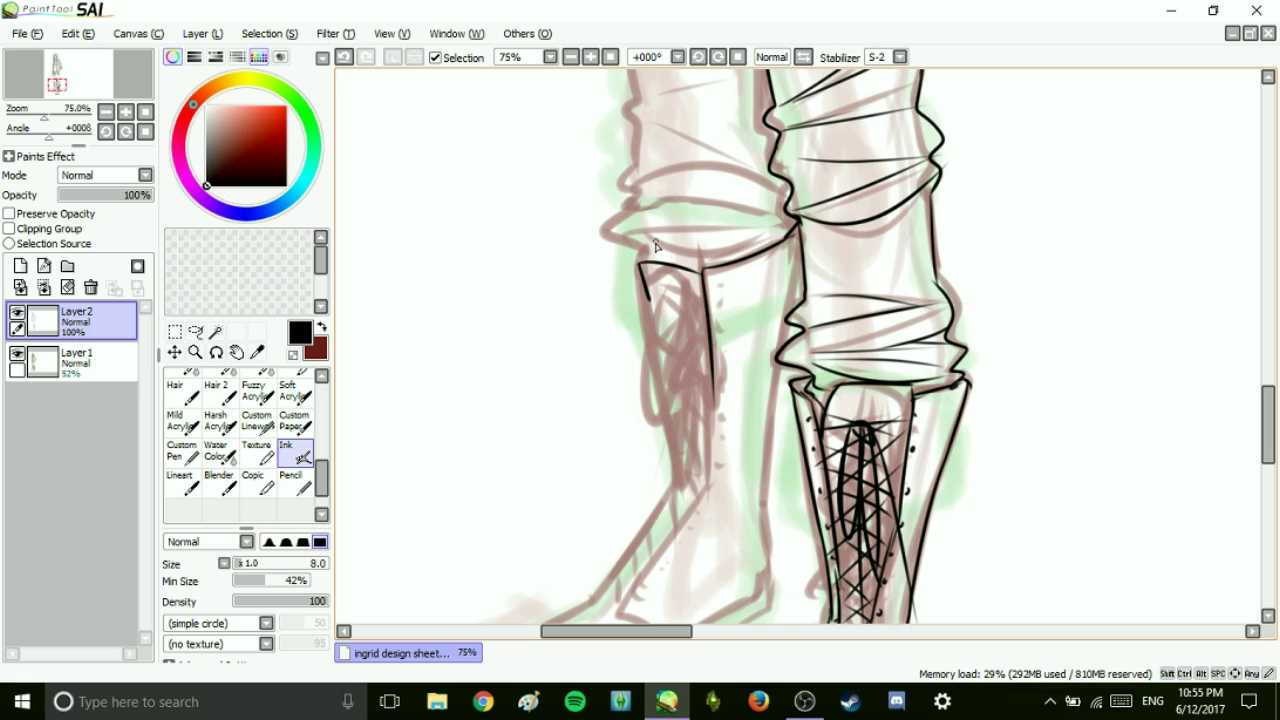
{"action": "left_click_drag", "start_coordinate": [710, 360], "coordinate": [712, 478]}
{"action": "scroll", "coordinate": [712, 420], "scroll_direction": "down", "scroll_amount": 5}
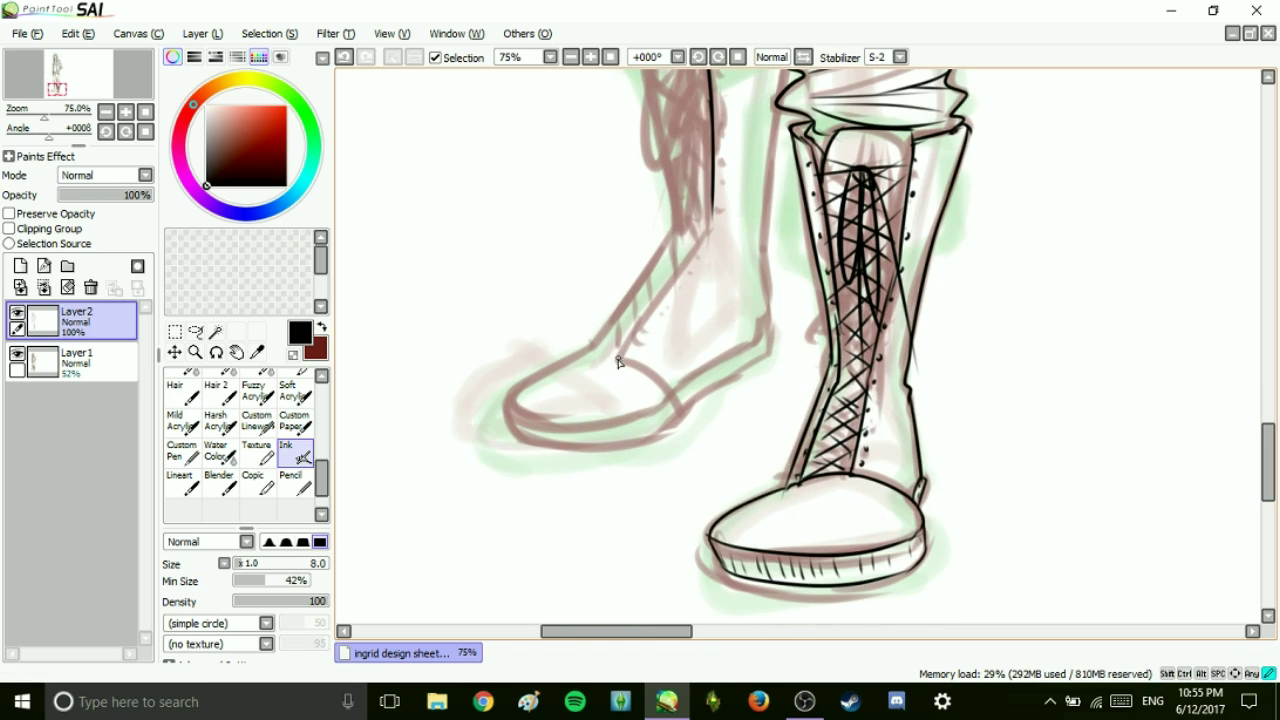
{"action": "left_click_drag", "start_coordinate": [706, 232], "coordinate": [618, 356]}
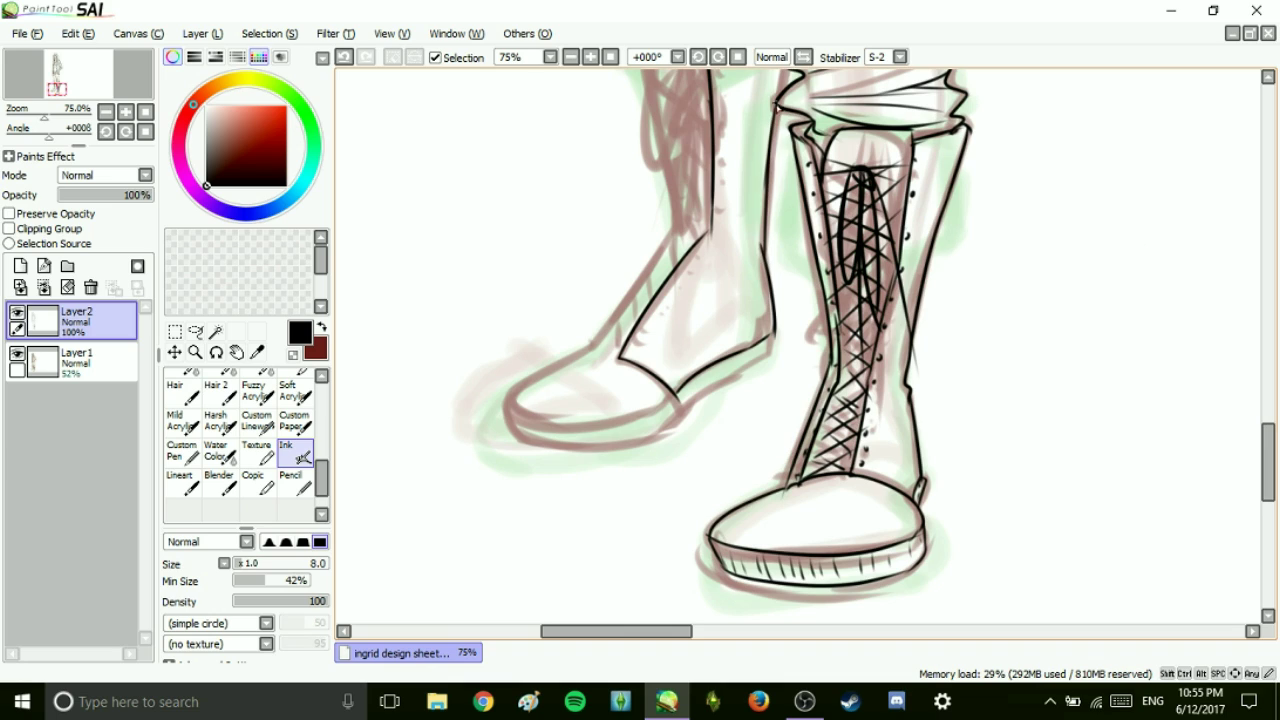
{"action": "left_click_drag", "start_coordinate": [537, 391], "coordinate": [633, 421]}
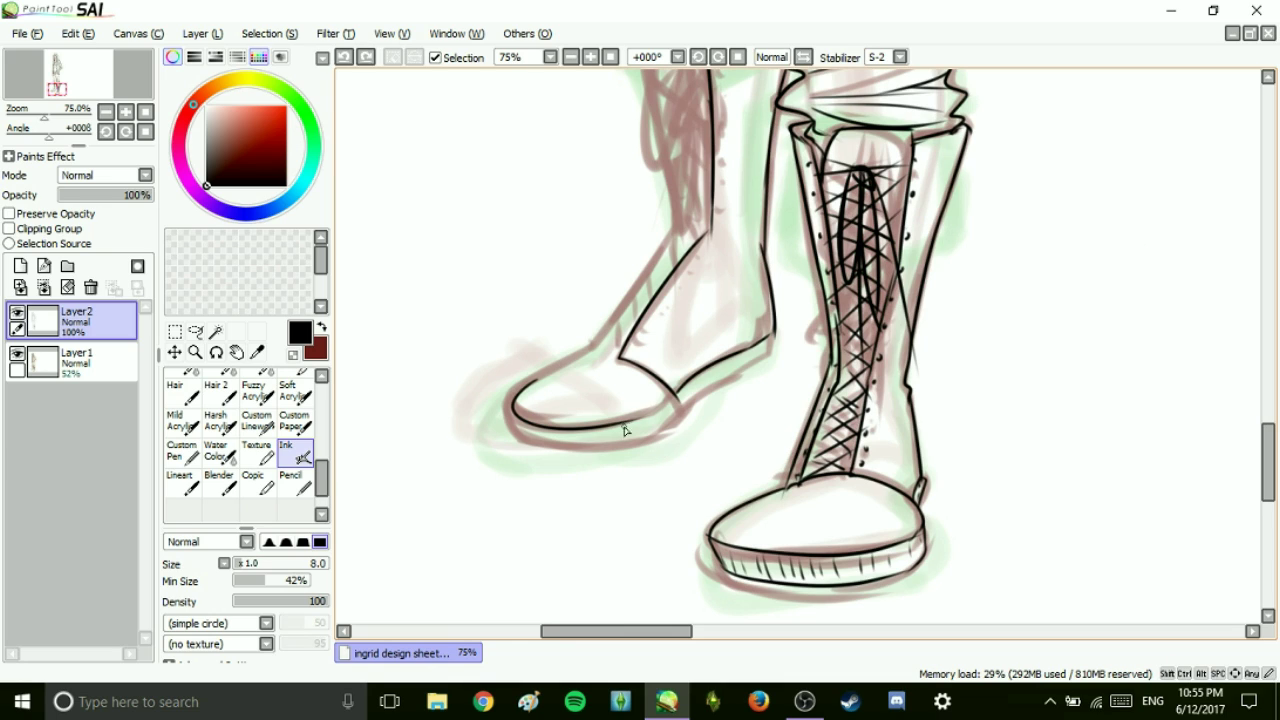
{"action": "mouse_move", "coordinate": [513, 411]}
{"action": "left_mouse_down"}
{"action": "mouse_move", "coordinate": [625, 446]}
{"action": "mouse_move", "coordinate": [755, 363]}
{"action": "left_mouse_up"}
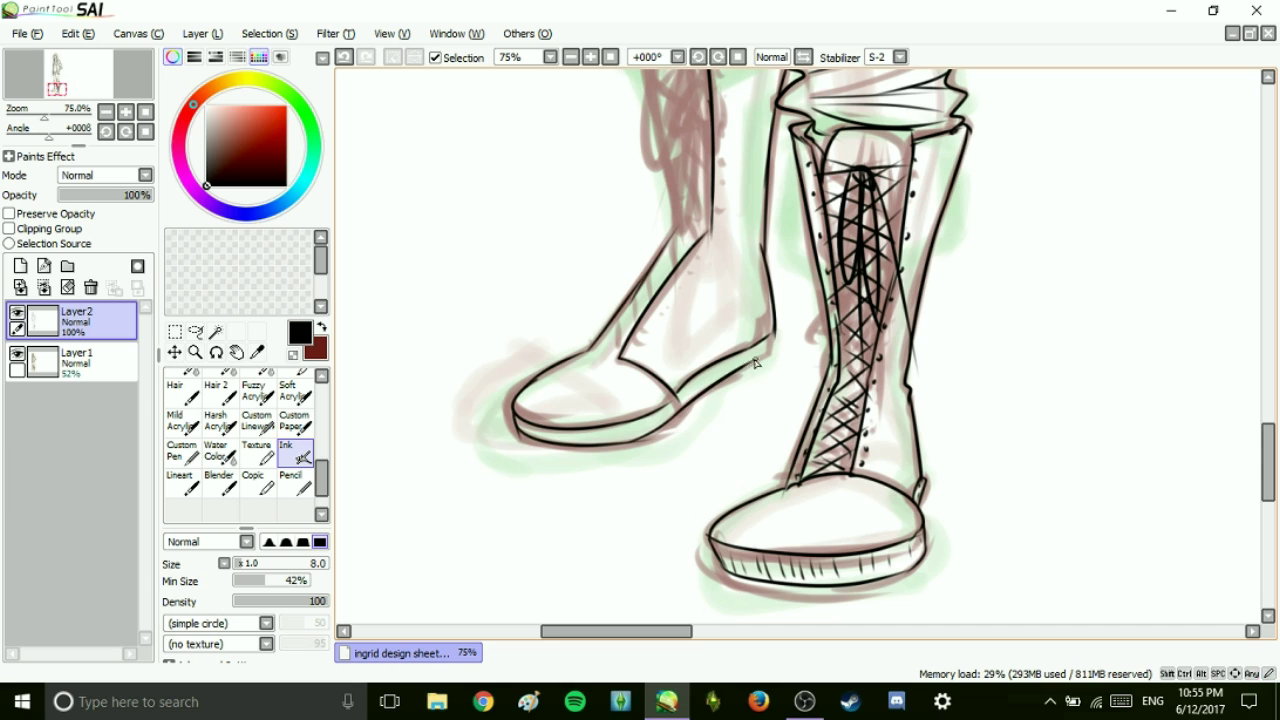
Ink the diagonal laces up the back boot's panel and the hanging bow near its top edge.
{"action": "scroll", "coordinate": [1236, 432], "scroll_direction": "up", "scroll_amount": 3}
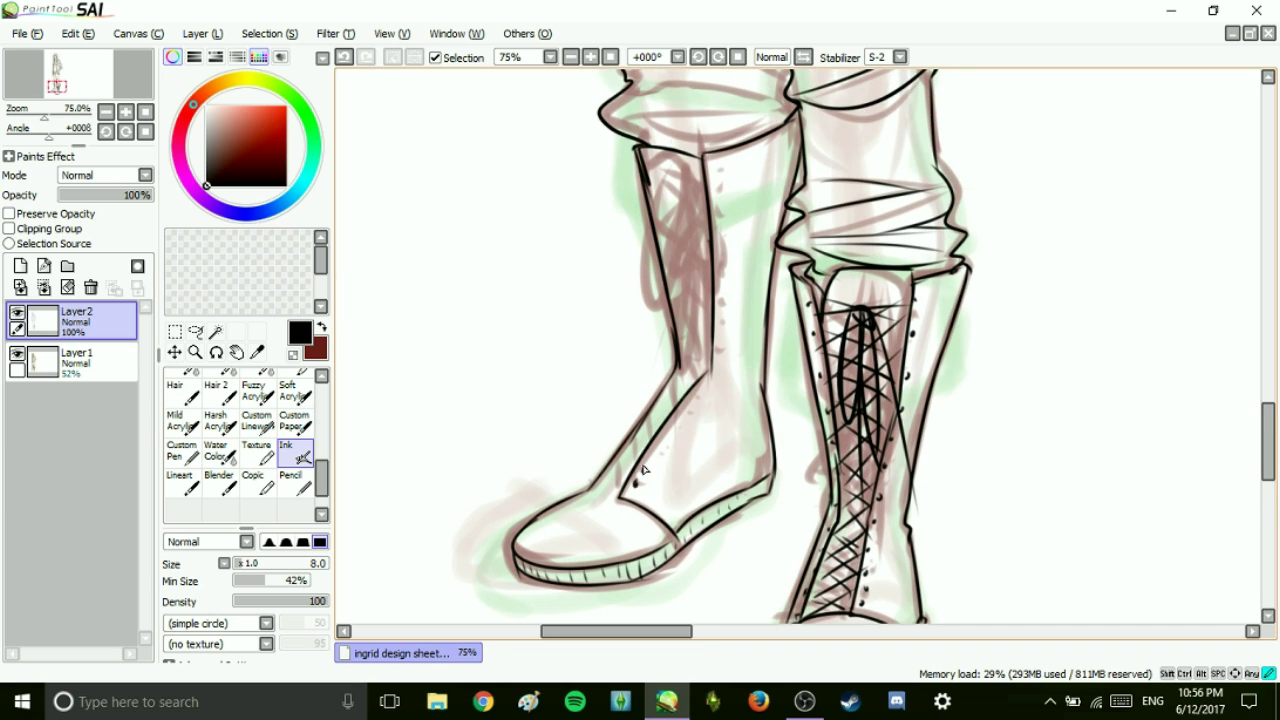
{"action": "left_click_drag", "start_coordinate": [680, 344], "coordinate": [708, 376]}
{"action": "left_click_drag", "start_coordinate": [668, 272], "coordinate": [710, 322]}
{"action": "left_click_drag", "start_coordinate": [662, 246], "coordinate": [710, 292]}
{"action": "left_click_drag", "start_coordinate": [664, 206], "coordinate": [706, 244]}
{"action": "left_click_drag", "start_coordinate": [646, 154], "coordinate": [700, 170]}
{"action": "mouse_move", "coordinate": [660, 176]}
{"action": "left_mouse_down"}
{"action": "mouse_move", "coordinate": [668, 326]}
{"action": "mouse_move", "coordinate": [678, 316]}
{"action": "left_mouse_up"}
Ink the outline and crease lines of the bunched trouser cuff above the back boot.
{"action": "left_click_drag", "start_coordinate": [1272, 441], "coordinate": [1274, 420]}
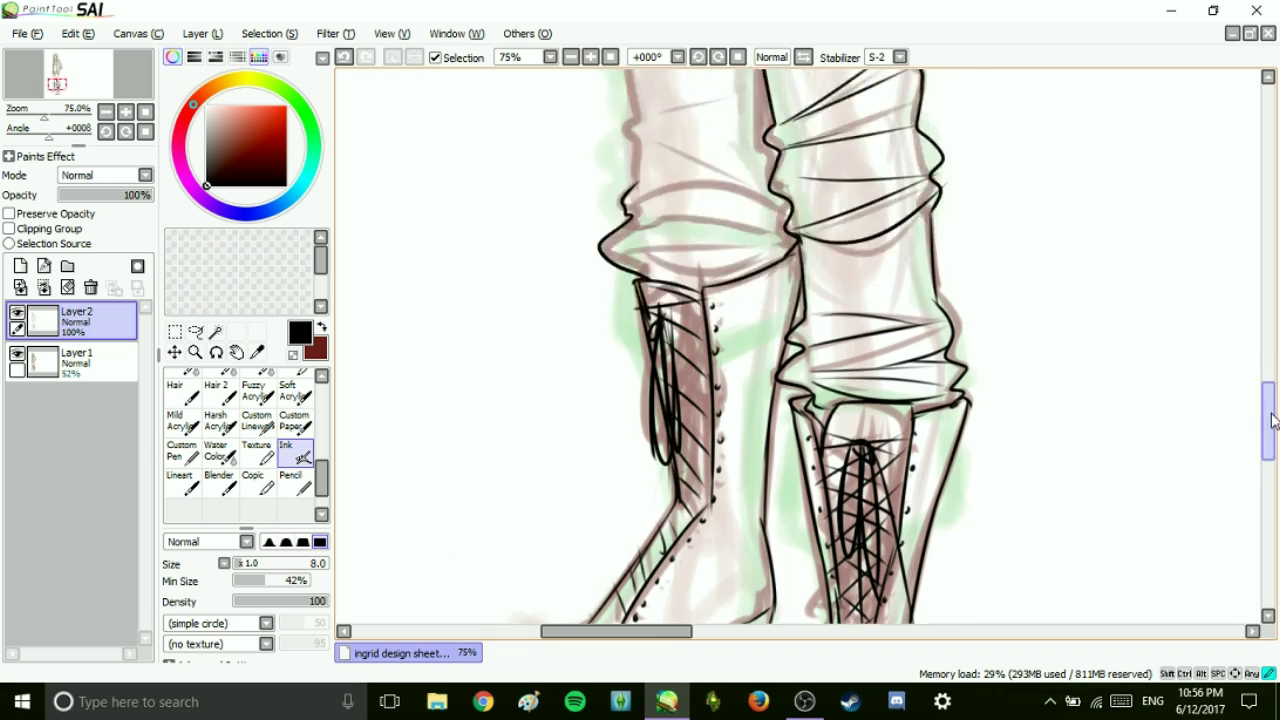
{"action": "scroll", "coordinate": [1272, 420], "scroll_direction": "up", "scroll_amount": 3}
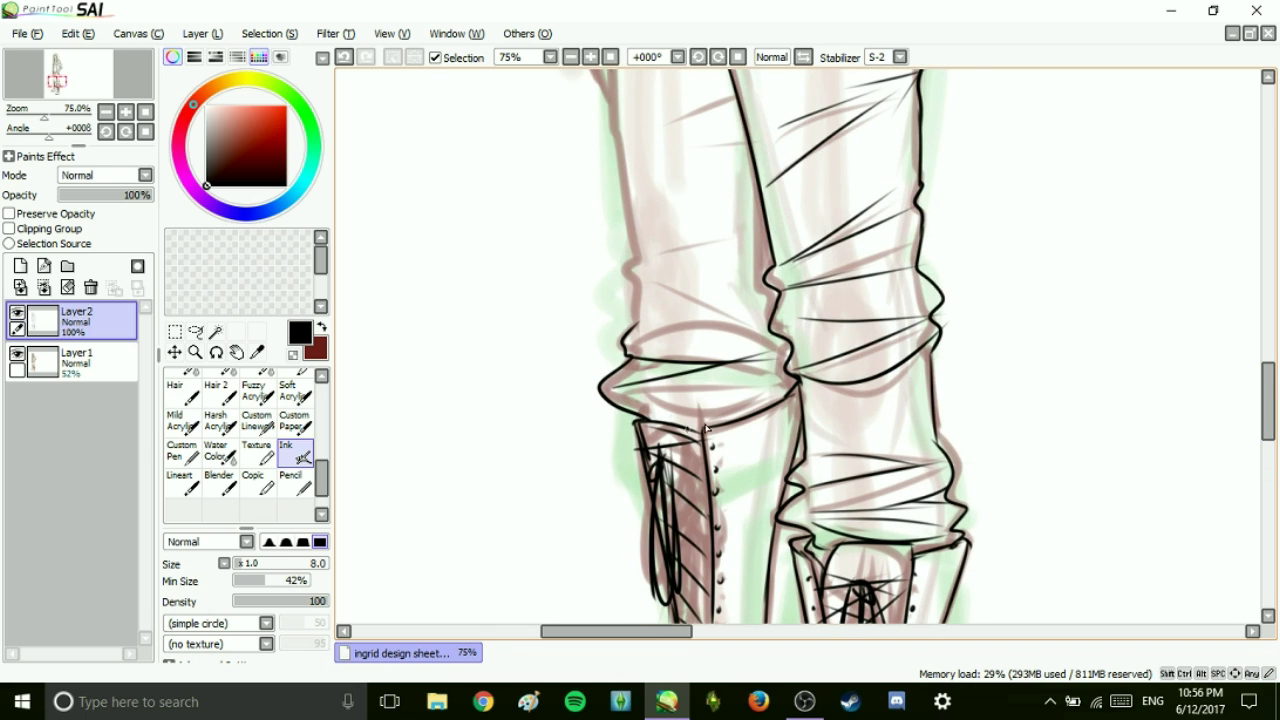
{"action": "scroll", "coordinate": [626, 280], "scroll_direction": "up", "scroll_amount": 3}
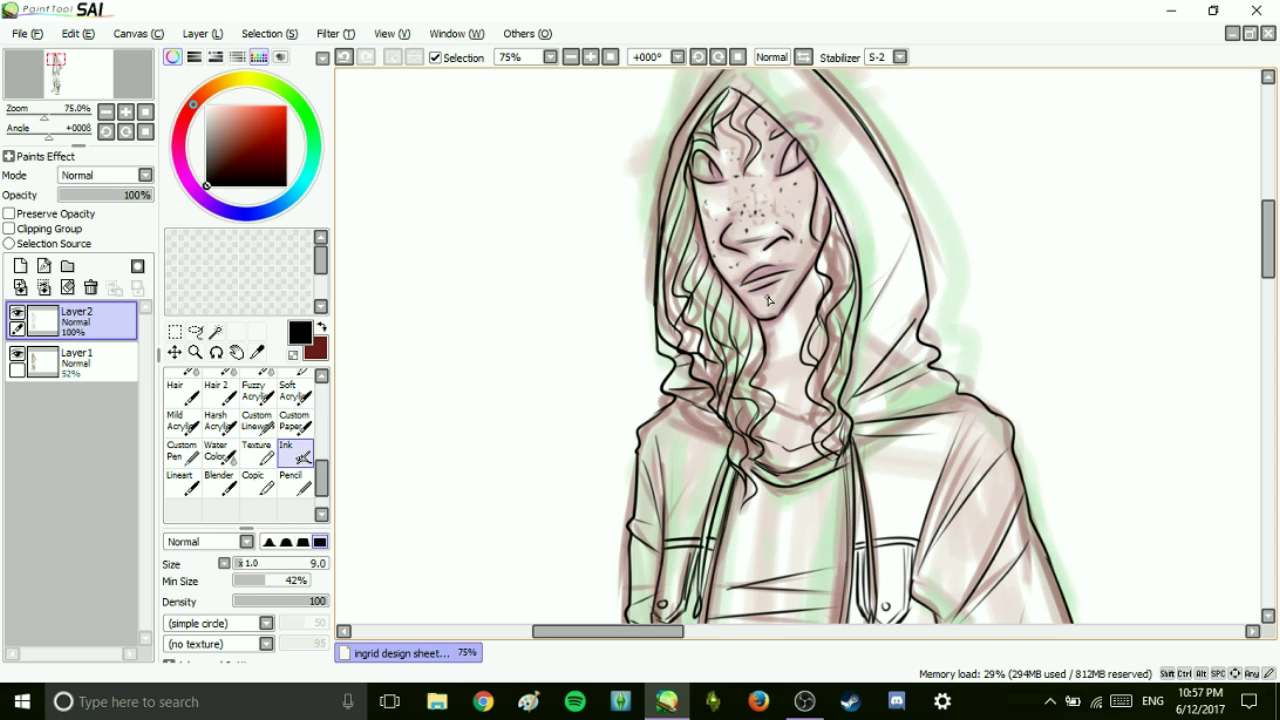
Hide the sketch layer and rename the line art layer "lines" and the hidden layer "sketch".
{"action": "left_click", "coordinate": [17, 354]}
{"action": "double_click", "coordinate": [90, 326]}
{"action": "type", "text": "lines"}
{"action": "key", "text": "Return"}
{"action": "double_click", "coordinate": [77, 353]}
{"action": "type", "text": "sketch"}
{"action": "key", "text": "Return"}
Add a new layer between the line art and the sketch and name it "flats".
{"action": "left_click", "coordinate": [20, 266]}
{"action": "double_click", "coordinate": [74, 353]}
{"action": "type", "text": "flats"}
{"action": "key", "text": "Return"}
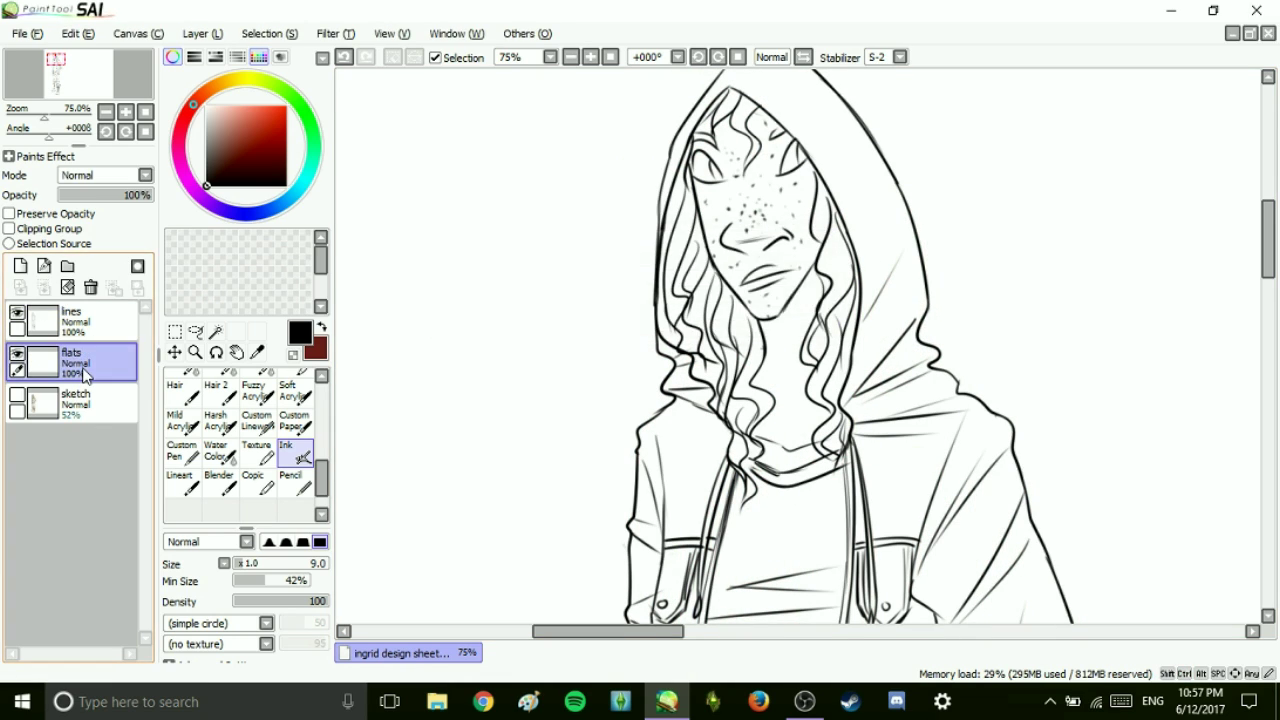
Paint the face, neck, bent forearm and hanging hand in a flat orange-brown skin colour with the Ink brush at size 60.
{"action": "left_click", "coordinate": [216, 86]}
{"action": "left_click", "coordinate": [248, 136]}
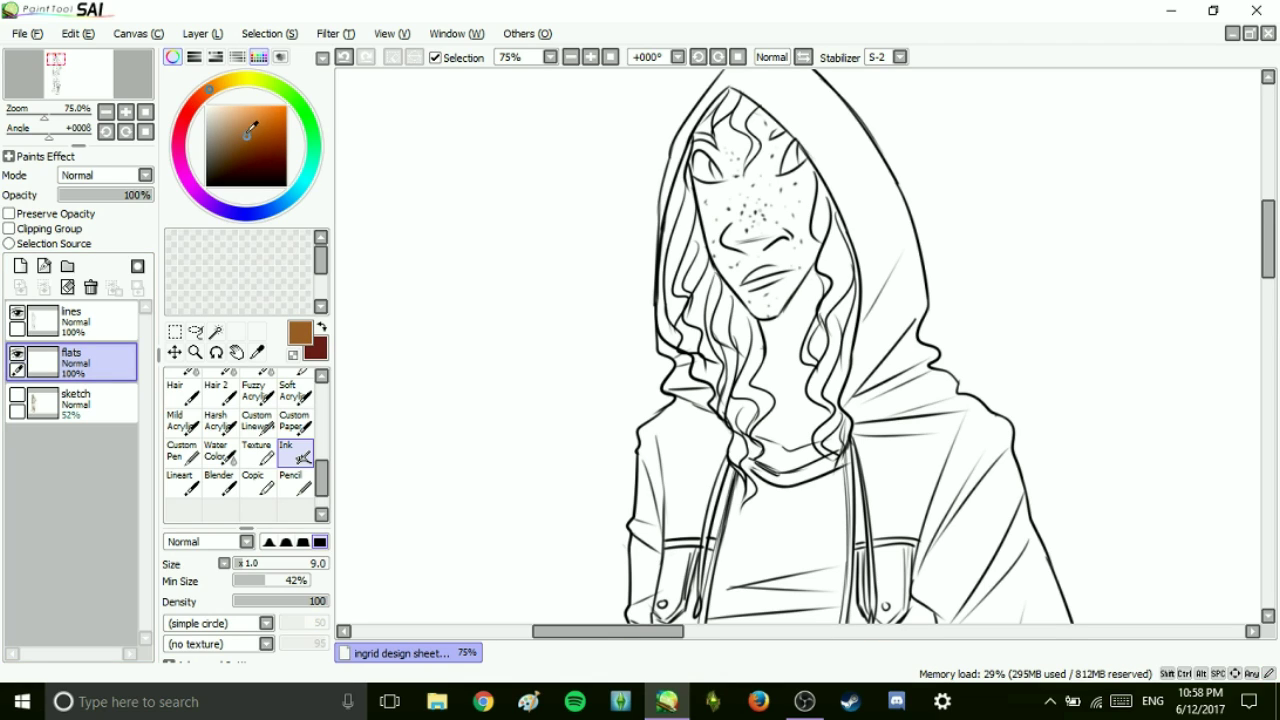
{"action": "mouse_move", "coordinate": [772, 217]}
{"action": "left_mouse_down"}
{"action": "mouse_move", "coordinate": [755, 310]}
{"action": "mouse_move", "coordinate": [700, 190]}
{"action": "mouse_move", "coordinate": [745, 185]}
{"action": "mouse_move", "coordinate": [783, 313]}
{"action": "mouse_move", "coordinate": [822, 302]}
{"action": "mouse_move", "coordinate": [720, 150]}
{"action": "mouse_move", "coordinate": [769, 446]}
{"action": "mouse_move", "coordinate": [816, 448]}
{"action": "left_mouse_up"}
{"action": "scroll", "coordinate": [816, 448], "scroll_direction": "down", "scroll_amount": 5}
{"action": "mouse_move", "coordinate": [1010, 225]}
{"action": "left_mouse_down"}
{"action": "mouse_move", "coordinate": [914, 271]}
{"action": "mouse_move", "coordinate": [914, 286]}
{"action": "left_mouse_up"}
{"action": "mouse_move", "coordinate": [645, 355]}
{"action": "left_mouse_down"}
{"action": "mouse_move", "coordinate": [637, 466]}
{"action": "mouse_move", "coordinate": [672, 525]}
{"action": "left_mouse_up"}
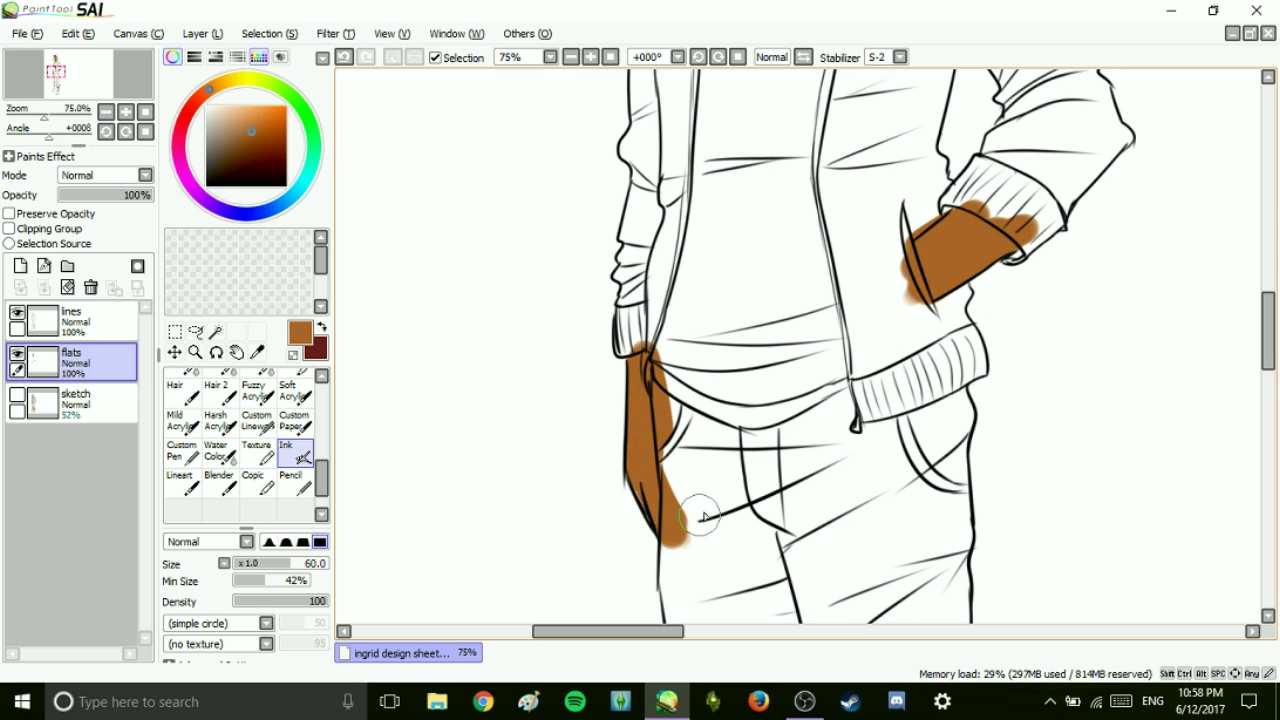
Paint the whites of both eyes and their dark red irises with the Ink brush at size 20.
{"action": "left_click_drag", "start_coordinate": [1267, 330], "coordinate": [1267, 232]}
{"action": "left_click", "coordinate": [590, 57]}
{"action": "right_click", "coordinate": [381, 152]}
{"action": "key", "text": "["}
{"action": "key", "text": "["}
{"action": "key", "text": "["}
{"action": "key", "text": "["}
{"action": "key", "text": "["}
{"action": "key", "text": "["}
{"action": "left_click_drag", "start_coordinate": [668, 172], "coordinate": [676, 193]}
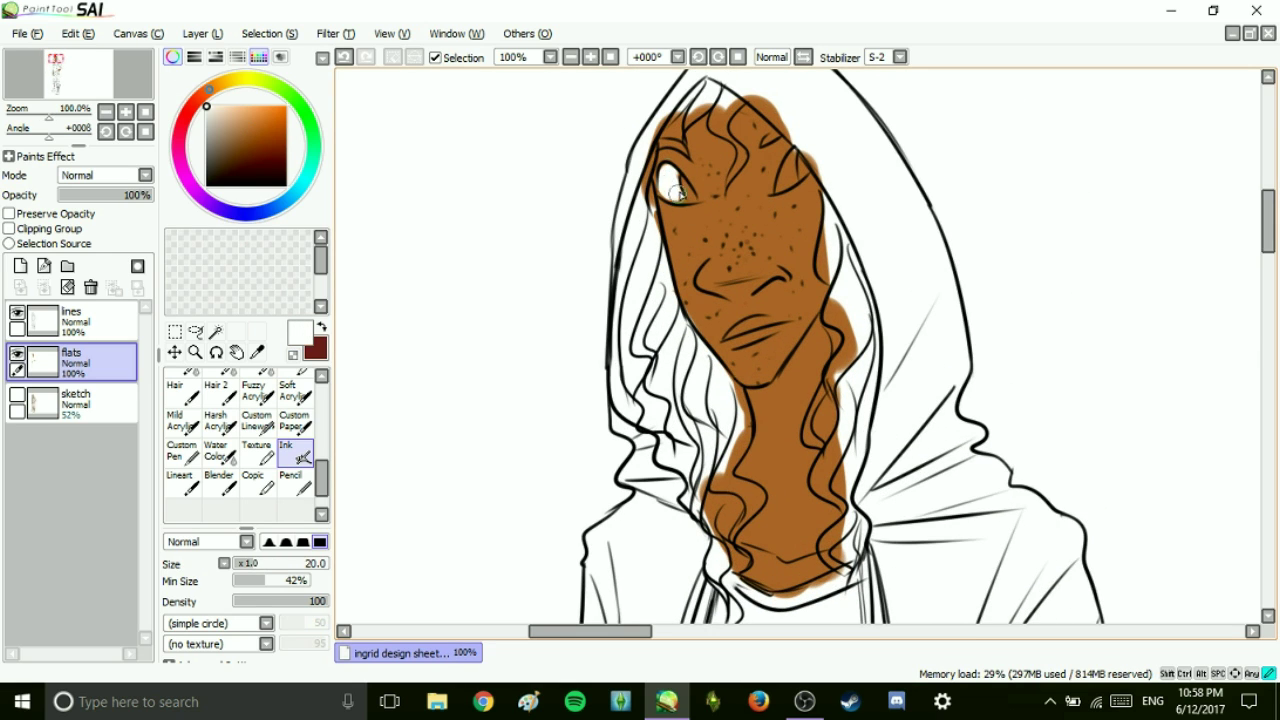
{"action": "left_click_drag", "start_coordinate": [797, 163], "coordinate": [805, 178]}
Paint the wavy hair on the hood's shadowed side of the face in a near-black brown.
{"action": "left_click", "coordinate": [272, 168]}
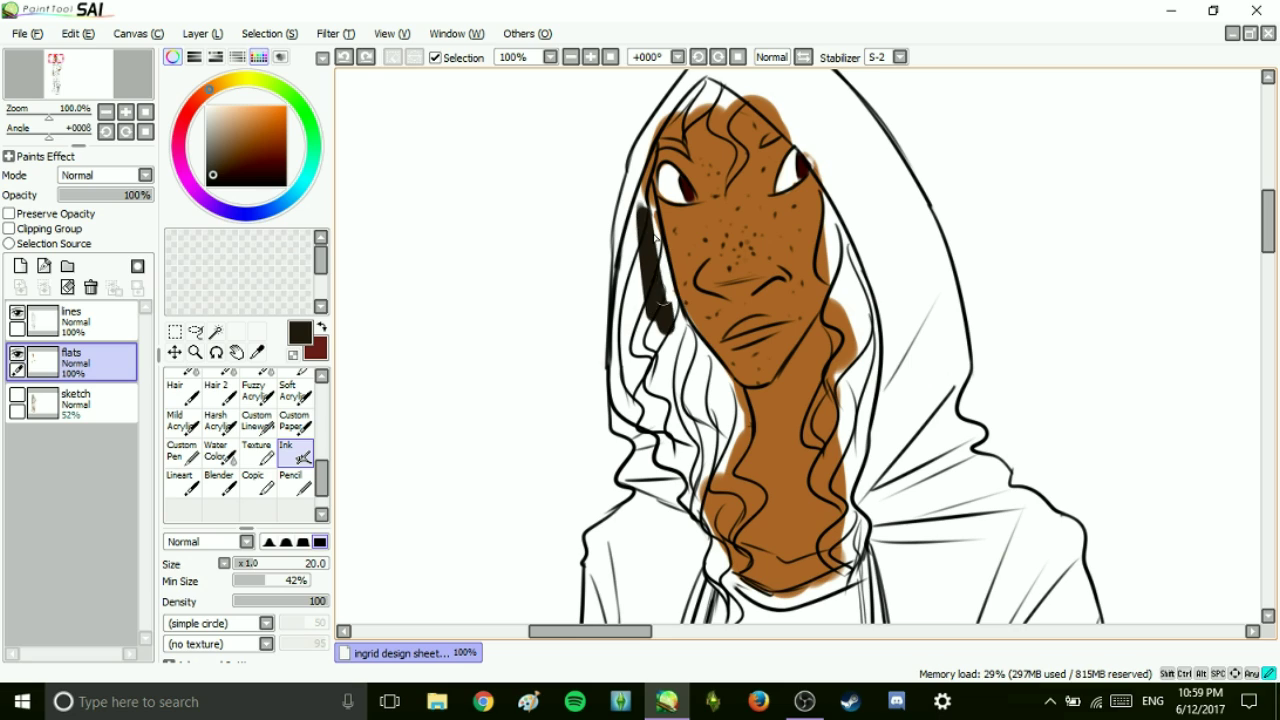
{"action": "mouse_move", "coordinate": [668, 330]}
{"action": "left_mouse_down"}
{"action": "mouse_move", "coordinate": [658, 238]}
{"action": "mouse_move", "coordinate": [640, 212]}
{"action": "mouse_move", "coordinate": [647, 160]}
{"action": "mouse_move", "coordinate": [620, 340]}
{"action": "left_mouse_up"}
{"action": "mouse_move", "coordinate": [636, 222]}
{"action": "left_mouse_down"}
{"action": "mouse_move", "coordinate": [612, 438]}
{"action": "mouse_move", "coordinate": [634, 472]}
{"action": "left_mouse_up"}
{"action": "mouse_move", "coordinate": [636, 468]}
{"action": "left_mouse_down"}
{"action": "mouse_move", "coordinate": [624, 482]}
{"action": "mouse_move", "coordinate": [682, 498]}
{"action": "left_mouse_up"}
{"action": "key", "text": "ctrl+z"}
{"action": "key", "text": "ctrl+z"}
{"action": "left_click_drag", "start_coordinate": [637, 198], "coordinate": [625, 374]}
{"action": "left_click_drag", "start_coordinate": [620, 302], "coordinate": [616, 358]}
{"action": "key", "text": "ctrl+z"}
{"action": "mouse_move", "coordinate": [636, 214]}
{"action": "left_mouse_down"}
{"action": "mouse_move", "coordinate": [622, 398]}
{"action": "mouse_move", "coordinate": [694, 470]}
{"action": "left_mouse_up"}
{"action": "mouse_move", "coordinate": [668, 362]}
{"action": "left_mouse_down"}
{"action": "mouse_move", "coordinate": [658, 340]}
{"action": "mouse_move", "coordinate": [674, 374]}
{"action": "mouse_move", "coordinate": [670, 292]}
{"action": "mouse_move", "coordinate": [726, 380]}
{"action": "left_mouse_up"}
{"action": "mouse_move", "coordinate": [745, 427]}
{"action": "left_mouse_down"}
{"action": "mouse_move", "coordinate": [705, 410]}
{"action": "mouse_move", "coordinate": [724, 468]}
{"action": "left_mouse_up"}
Paint the lower hair locks over the chest and the hair on the other side of the face near-black.
{"action": "left_click", "coordinate": [591, 57]}
{"action": "scroll", "coordinate": [800, 345], "scroll_direction": "down", "scroll_amount": 3}
{"action": "mouse_move", "coordinate": [680, 410]}
{"action": "left_mouse_down"}
{"action": "mouse_move", "coordinate": [663, 383]}
{"action": "mouse_move", "coordinate": [694, 330]}
{"action": "mouse_move", "coordinate": [700, 343]}
{"action": "mouse_move", "coordinate": [688, 282]}
{"action": "mouse_move", "coordinate": [719, 294]}
{"action": "left_mouse_up"}
{"action": "mouse_move", "coordinate": [673, 245]}
{"action": "left_mouse_down"}
{"action": "mouse_move", "coordinate": [645, 305]}
{"action": "mouse_move", "coordinate": [705, 400]}
{"action": "left_mouse_up"}
{"action": "mouse_move", "coordinate": [855, 325]}
{"action": "left_mouse_down"}
{"action": "mouse_move", "coordinate": [848, 408]}
{"action": "mouse_move", "coordinate": [886, 318]}
{"action": "mouse_move", "coordinate": [865, 320]}
{"action": "mouse_move", "coordinate": [824, 236]}
{"action": "mouse_move", "coordinate": [860, 128]}
{"action": "mouse_move", "coordinate": [810, 196]}
{"action": "left_mouse_up"}
{"action": "left_click_drag", "start_coordinate": [872, 237], "coordinate": [904, 102]}
{"action": "scroll", "coordinate": [836, 153], "scroll_direction": "up", "scroll_amount": 5}
{"action": "mouse_move", "coordinate": [836, 153]}
{"action": "left_mouse_down"}
{"action": "mouse_move", "coordinate": [840, 280]}
{"action": "mouse_move", "coordinate": [845, 210]}
{"action": "mouse_move", "coordinate": [890, 290]}
{"action": "mouse_move", "coordinate": [876, 460]}
{"action": "mouse_move", "coordinate": [846, 292]}
{"action": "mouse_move", "coordinate": [886, 371]}
{"action": "mouse_move", "coordinate": [844, 428]}
{"action": "left_mouse_up"}
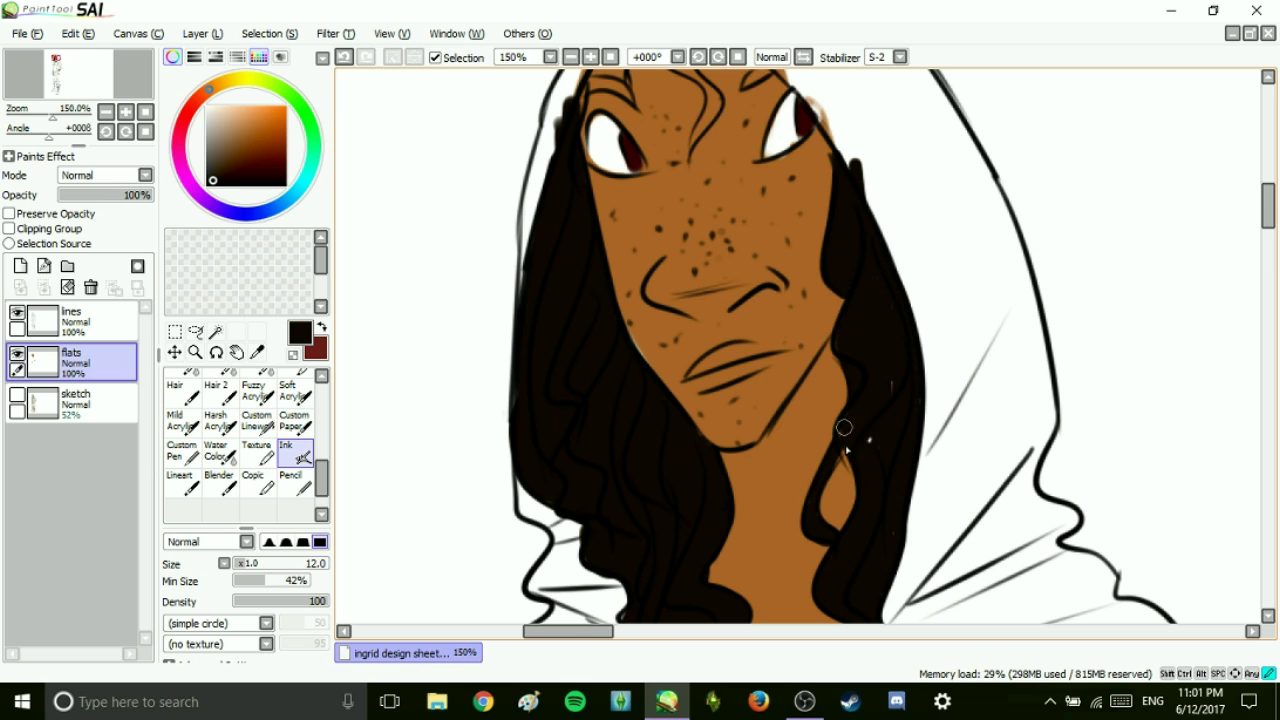
Touch up the edges between hair and skin with colours sampled from the painting.
{"action": "left_click", "coordinate": [636, 343], "text": "alt"}
{"action": "left_click", "coordinate": [697, 436], "text": "alt"}
{"action": "scroll", "coordinate": [665, 425], "scroll_direction": "up", "scroll_amount": 2}
{"action": "left_click", "coordinate": [788, 235], "text": "alt"}
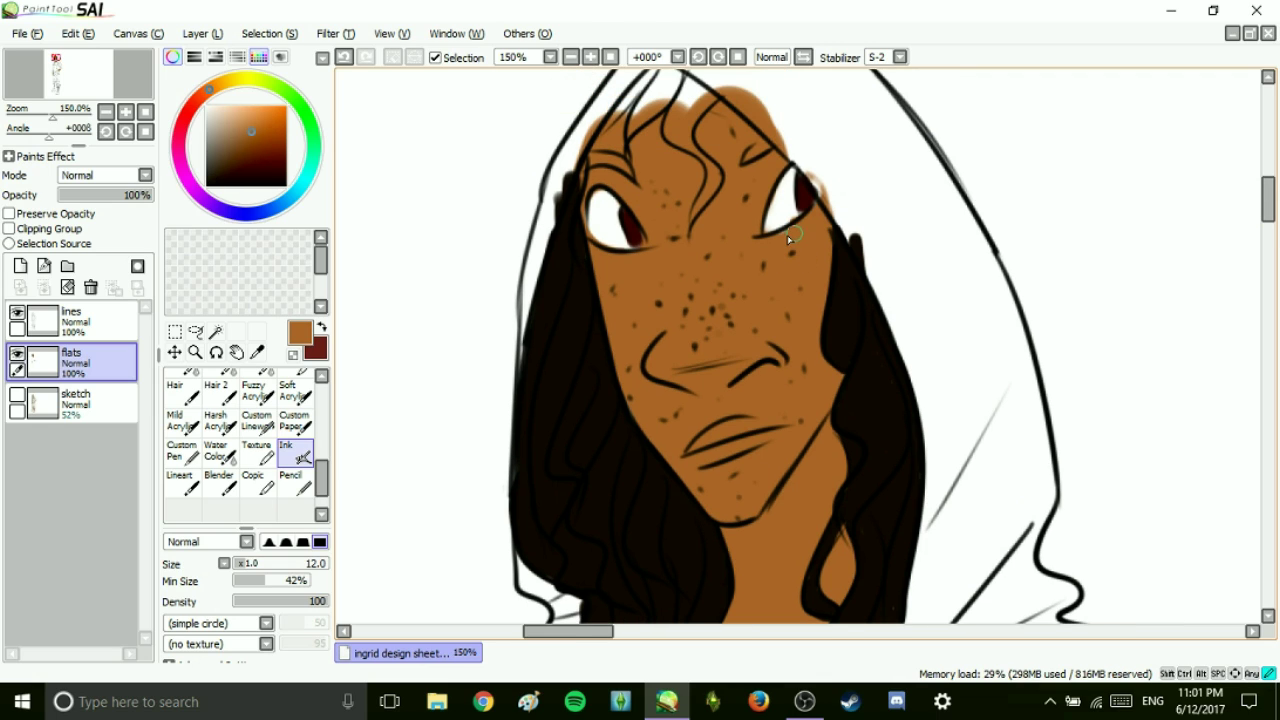
Paint the eyebrows, the forehead curl and the hair under the hood's peak in the sampled near-black hair colour.
{"action": "left_click", "coordinate": [633, 159], "text": "alt"}
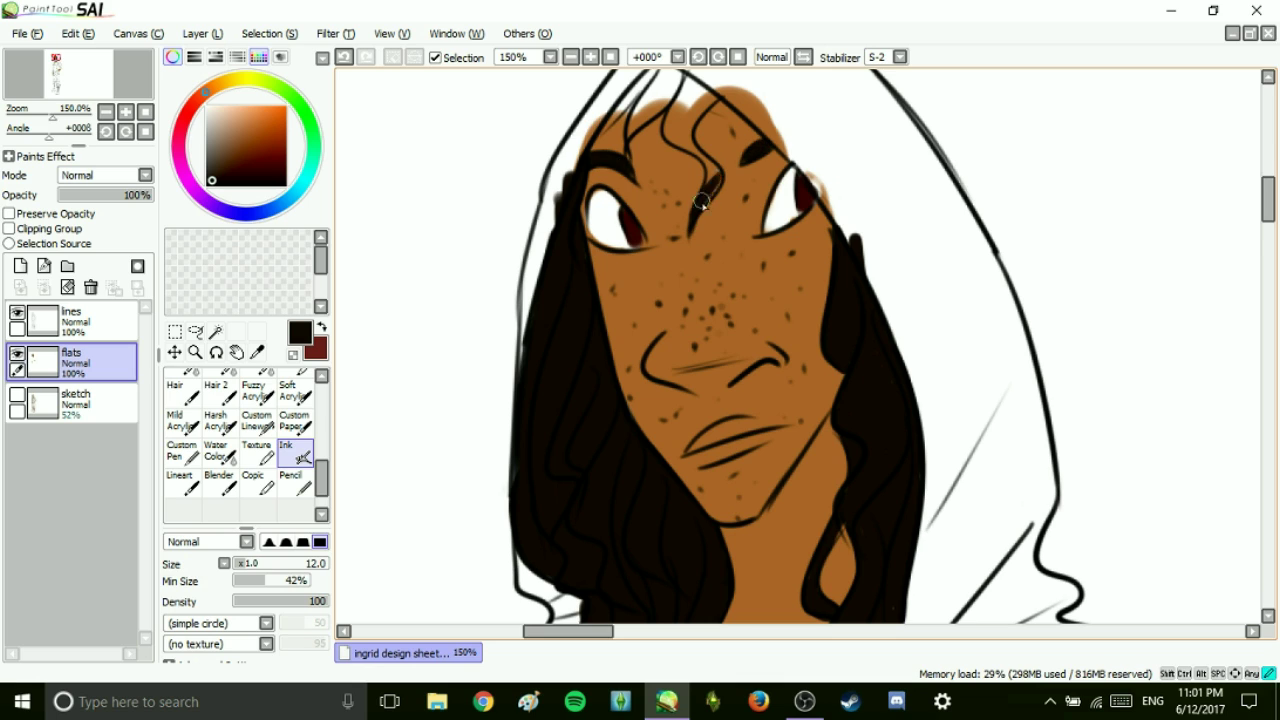
{"action": "mouse_move", "coordinate": [703, 156]}
{"action": "left_mouse_down"}
{"action": "mouse_move", "coordinate": [686, 86]}
{"action": "mouse_move", "coordinate": [679, 112]}
{"action": "left_mouse_up"}
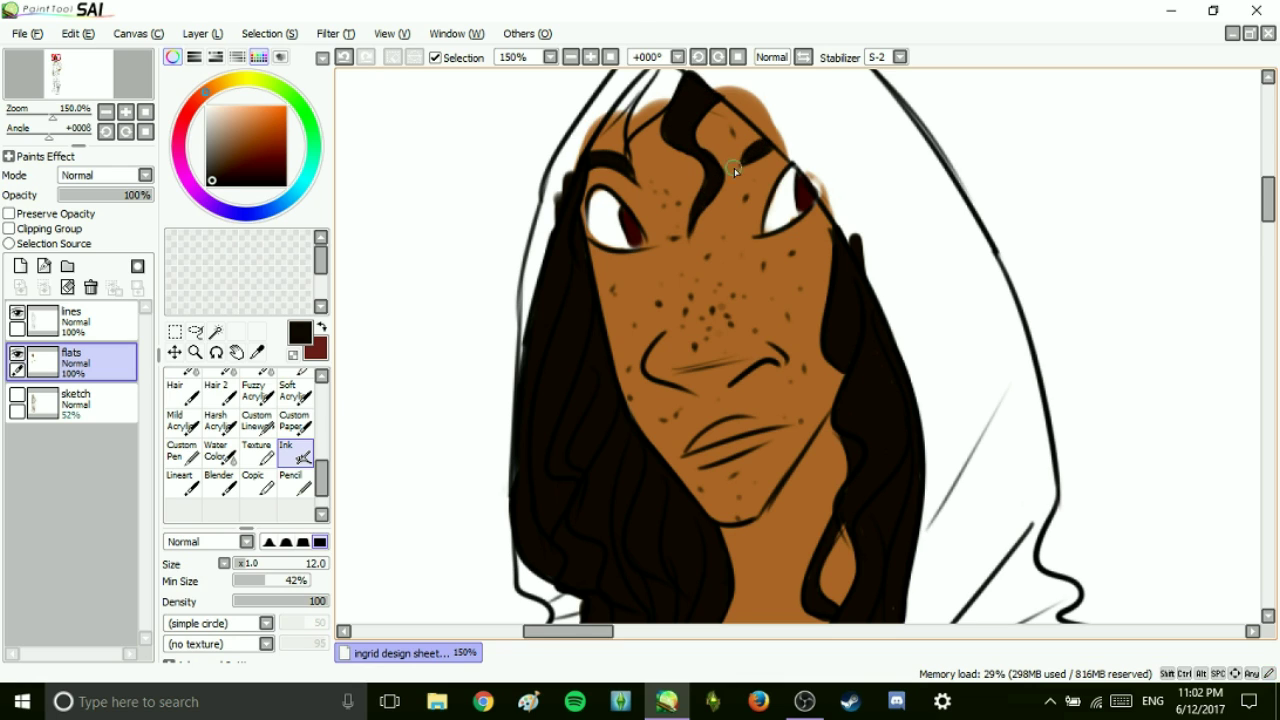
{"action": "scroll", "coordinate": [734, 170], "scroll_direction": "up", "scroll_amount": 2}
{"action": "key", "text": "x"}
{"action": "left_click", "coordinate": [733, 206], "text": "alt"}
{"action": "key", "text": "x"}
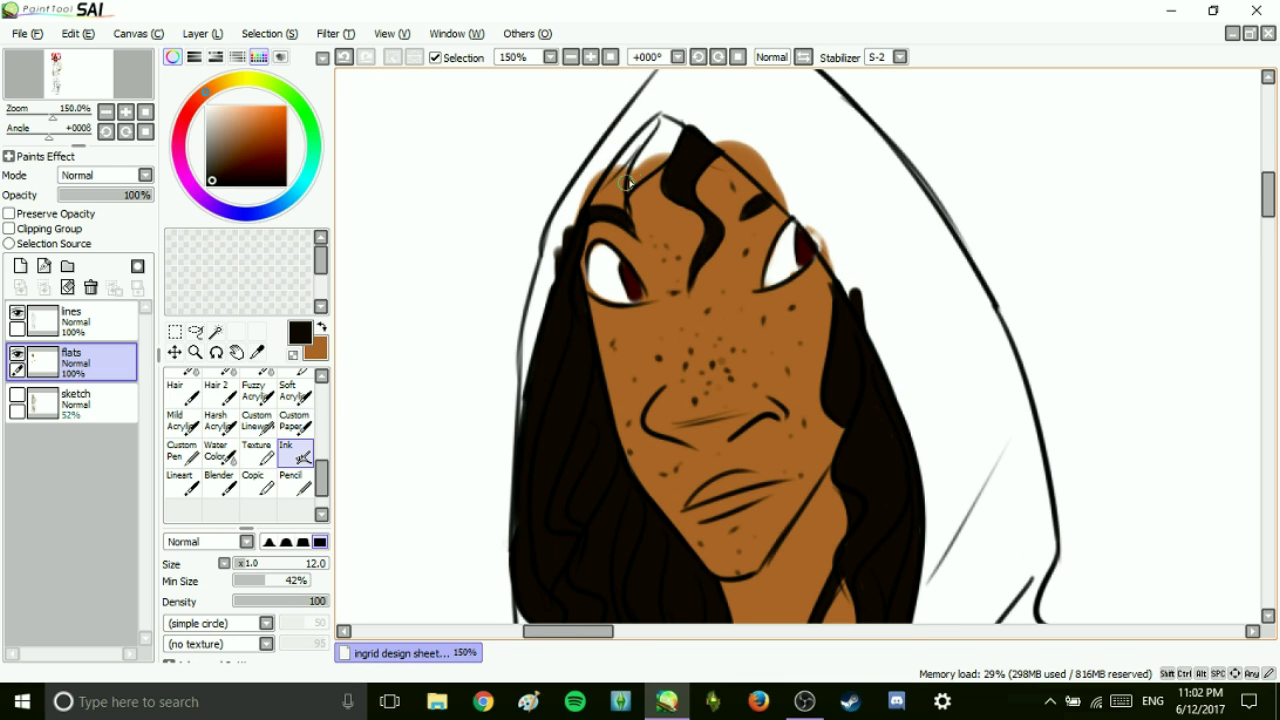
{"action": "mouse_move", "coordinate": [679, 141]}
{"action": "left_mouse_down"}
{"action": "mouse_move", "coordinate": [656, 134]}
{"action": "mouse_move", "coordinate": [641, 153]}
{"action": "left_mouse_up"}
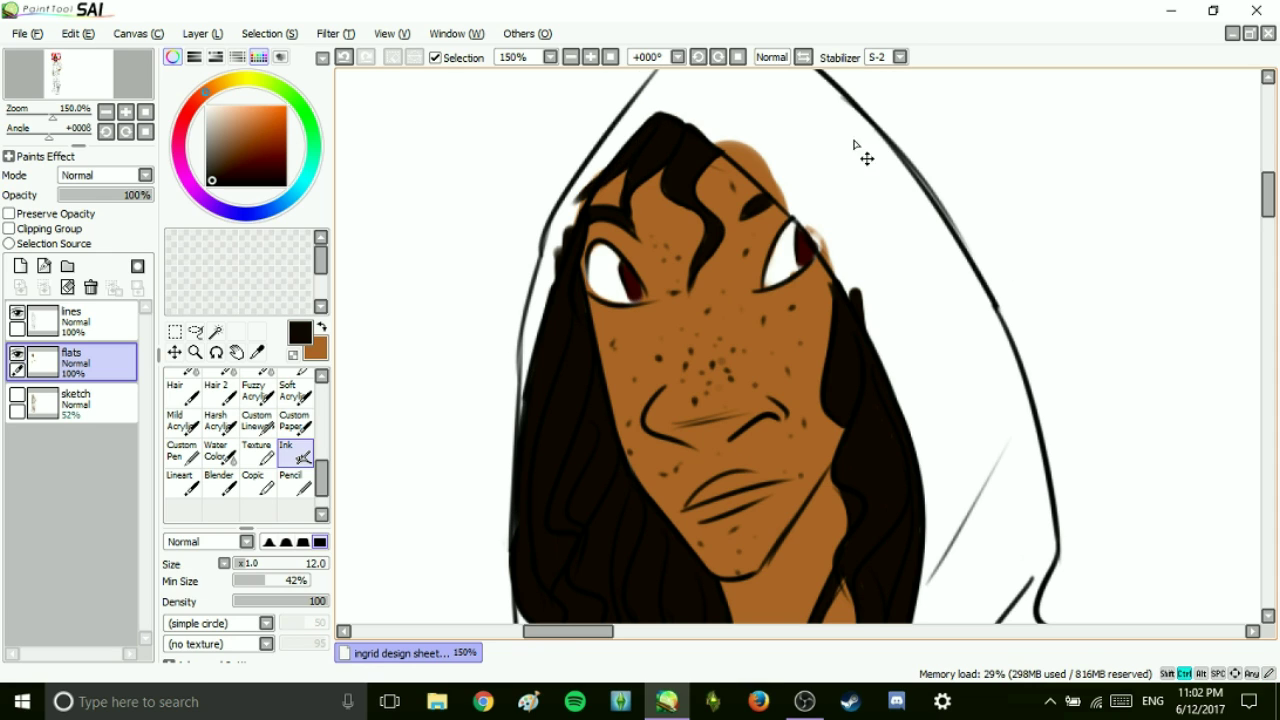
Outline the upper hood in greyish tan on the flats layer and fill its interior with the same colour.
{"action": "scroll", "coordinate": [466, 194], "scroll_direction": "up", "scroll_amount": 2}
{"action": "left_click", "coordinate": [240, 152]}
{"action": "mouse_move", "coordinate": [671, 170]}
{"action": "left_mouse_down"}
{"action": "mouse_move", "coordinate": [600, 250]}
{"action": "mouse_move", "coordinate": [545, 370]}
{"action": "mouse_move", "coordinate": [572, 245]}
{"action": "mouse_move", "coordinate": [563, 257]}
{"action": "mouse_move", "coordinate": [622, 225]}
{"action": "mouse_move", "coordinate": [697, 147]}
{"action": "mouse_move", "coordinate": [680, 148]}
{"action": "mouse_move", "coordinate": [745, 240]}
{"action": "mouse_move", "coordinate": [795, 270]}
{"action": "mouse_move", "coordinate": [740, 110]}
{"action": "mouse_move", "coordinate": [857, 210]}
{"action": "mouse_move", "coordinate": [945, 320]}
{"action": "mouse_move", "coordinate": [1000, 430]}
{"action": "left_mouse_up"}
{"action": "left_click_drag", "start_coordinate": [780, 258], "coordinate": [895, 450]}
{"action": "mouse_move", "coordinate": [859, 390]}
{"action": "left_mouse_down"}
{"action": "mouse_move", "coordinate": [917, 477]}
{"action": "mouse_move", "coordinate": [996, 428]}
{"action": "left_mouse_up"}
{"action": "key", "text": "g"}
{"action": "left_click", "coordinate": [934, 366]}
Paint the hood's rim and its narrow far side greyish tan down to the shoulder.
{"action": "left_click_drag", "start_coordinate": [708, 176], "coordinate": [651, 177]}
{"action": "left_click_drag", "start_coordinate": [1268, 186], "coordinate": [1268, 208]}
{"action": "mouse_move", "coordinate": [545, 155]}
{"action": "left_mouse_down"}
{"action": "mouse_move", "coordinate": [530, 265]}
{"action": "mouse_move", "coordinate": [560, 105]}
{"action": "left_mouse_up"}
{"action": "mouse_move", "coordinate": [525, 450]}
{"action": "left_mouse_down"}
{"action": "mouse_move", "coordinate": [563, 490]}
{"action": "mouse_move", "coordinate": [555, 515]}
{"action": "mouse_move", "coordinate": [575, 548]}
{"action": "mouse_move", "coordinate": [605, 560]}
{"action": "left_mouse_up"}
{"action": "left_click_drag", "start_coordinate": [900, 194], "coordinate": [935, 410]}
Ink thin black seam lines along the hood's opening on the lines layer with the brush at size 4.
{"action": "left_click", "coordinate": [70, 320]}
{"action": "scroll", "coordinate": [1163, 245], "scroll_direction": "up", "scroll_amount": 3}
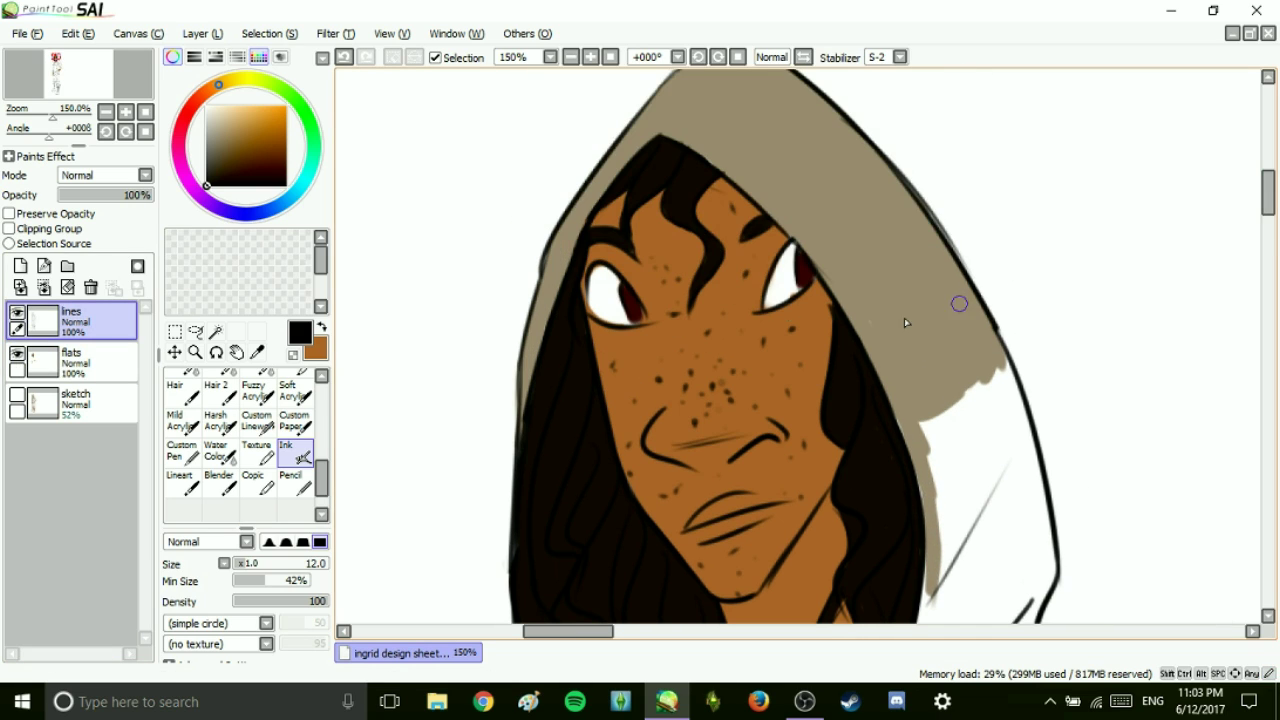
{"action": "left_click_drag", "start_coordinate": [522, 368], "coordinate": [666, 122]}
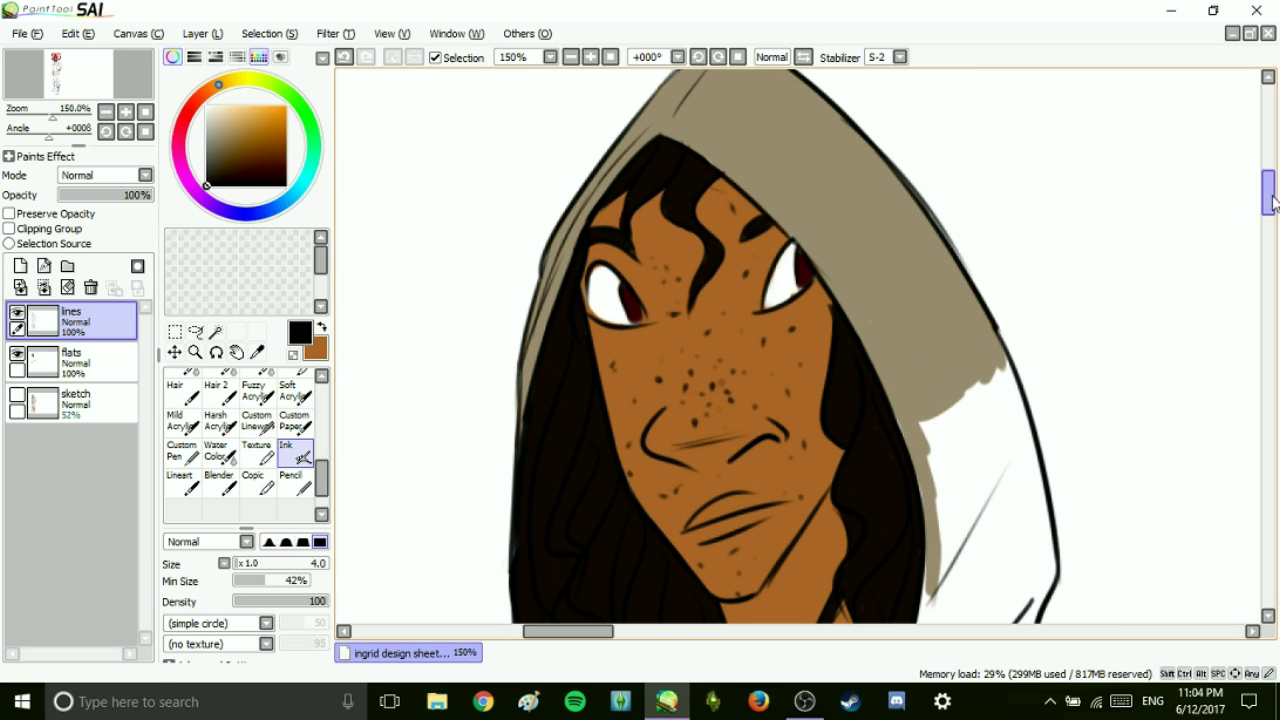
{"action": "left_click_drag", "start_coordinate": [1265, 190], "coordinate": [1265, 180]}
{"action": "left_click_drag", "start_coordinate": [682, 243], "coordinate": [890, 469]}
{"action": "left_click_drag", "start_coordinate": [1265, 195], "coordinate": [1265, 222]}
{"action": "left_click_drag", "start_coordinate": [875, 134], "coordinate": [937, 298]}
{"action": "left_click_drag", "start_coordinate": [927, 250], "coordinate": [945, 618]}
{"action": "scroll", "coordinate": [870, 335], "scroll_direction": "down", "scroll_amount": 3}
{"action": "scroll", "coordinate": [1235, 244], "scroll_direction": "up", "scroll_amount": 5}
Paint the wide side of the hood greyish tan on the flats layer with the brush at size 21.
{"action": "left_click", "coordinate": [252, 564]}
{"action": "right_click", "coordinate": [923, 297]}
{"action": "left_click_drag", "start_coordinate": [923, 297], "coordinate": [928, 378]}
{"action": "key", "text": "ctrl+z"}
{"action": "left_click", "coordinate": [88, 355]}
{"action": "mouse_move", "coordinate": [910, 330]}
{"action": "left_mouse_down"}
{"action": "mouse_move", "coordinate": [943, 465]}
{"action": "mouse_move", "coordinate": [1006, 294]}
{"action": "mouse_move", "coordinate": [1006, 357]}
{"action": "mouse_move", "coordinate": [941, 438]}
{"action": "left_mouse_up"}
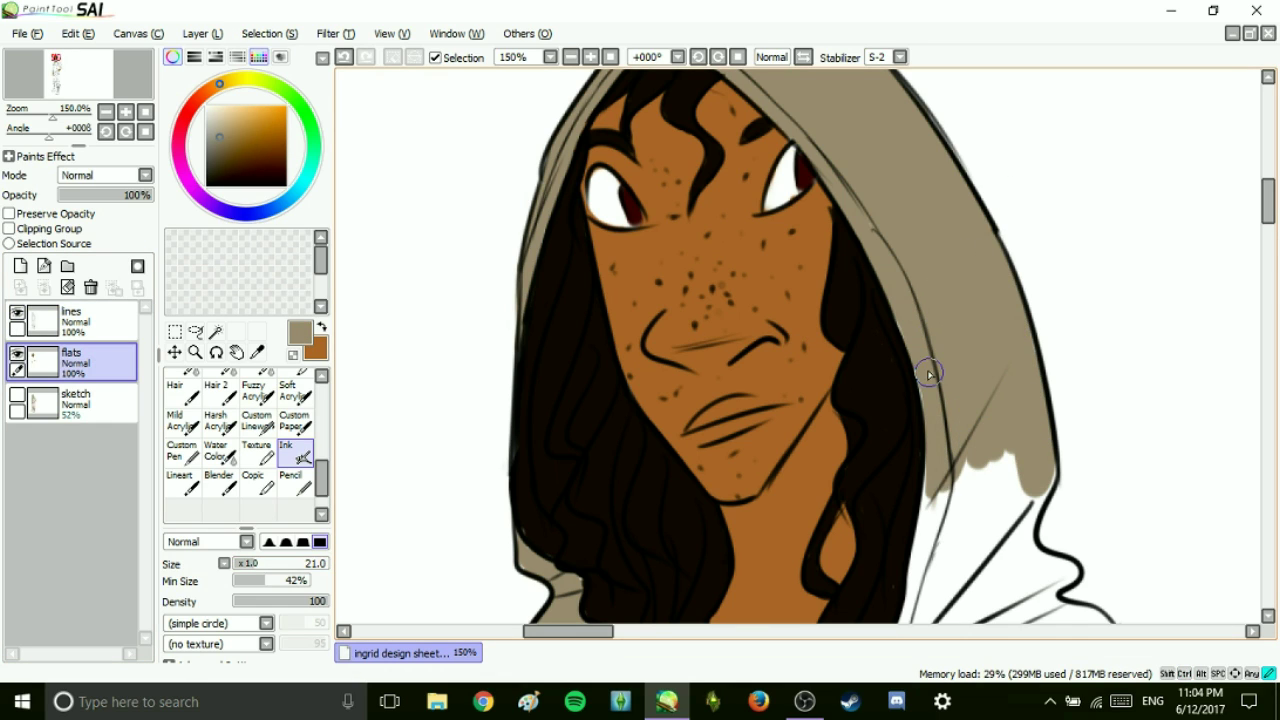
{"action": "mouse_move", "coordinate": [945, 488]}
{"action": "left_mouse_down"}
{"action": "mouse_move", "coordinate": [1005, 500]}
{"action": "mouse_move", "coordinate": [1020, 580]}
{"action": "left_mouse_up"}
Paint the hood's lower folds greyish tan and outline the upper jacket front beside the bent arm.
{"action": "scroll", "coordinate": [1020, 580], "scroll_direction": "down", "scroll_amount": 3}
{"action": "mouse_move", "coordinate": [920, 345]}
{"action": "left_mouse_down"}
{"action": "mouse_move", "coordinate": [912, 280]}
{"action": "mouse_move", "coordinate": [960, 300]}
{"action": "mouse_move", "coordinate": [930, 350]}
{"action": "mouse_move", "coordinate": [920, 410]}
{"action": "mouse_move", "coordinate": [915, 390]}
{"action": "mouse_move", "coordinate": [980, 312]}
{"action": "left_mouse_up"}
{"action": "mouse_move", "coordinate": [1054, 244]}
{"action": "left_mouse_down"}
{"action": "mouse_move", "coordinate": [985, 320]}
{"action": "mouse_move", "coordinate": [936, 522]}
{"action": "left_mouse_up"}
{"action": "mouse_move", "coordinate": [1045, 270]}
{"action": "left_mouse_down"}
{"action": "mouse_move", "coordinate": [1103, 295]}
{"action": "mouse_move", "coordinate": [1012, 410]}
{"action": "mouse_move", "coordinate": [1060, 430]}
{"action": "left_mouse_up"}
{"action": "scroll", "coordinate": [1060, 430], "scroll_direction": "down", "scroll_amount": 5}
{"action": "mouse_move", "coordinate": [903, 155]}
{"action": "left_mouse_down"}
{"action": "mouse_move", "coordinate": [940, 400]}
{"action": "mouse_move", "coordinate": [910, 440]}
{"action": "mouse_move", "coordinate": [980, 327]}
{"action": "mouse_move", "coordinate": [1139, 230]}
{"action": "left_mouse_up"}
{"action": "left_click_drag", "start_coordinate": [1268, 257], "coordinate": [1268, 250]}
{"action": "key", "text": "ctrl+z"}
{"action": "key", "text": "ctrl+z"}
{"action": "mouse_move", "coordinate": [985, 510]}
{"action": "left_mouse_down"}
{"action": "mouse_move", "coordinate": [1060, 226]}
{"action": "mouse_move", "coordinate": [1114, 100]}
{"action": "mouse_move", "coordinate": [956, 389]}
{"action": "mouse_move", "coordinate": [1036, 186]}
{"action": "mouse_move", "coordinate": [1033, 344]}
{"action": "mouse_move", "coordinate": [1120, 100]}
{"action": "mouse_move", "coordinate": [1023, 183]}
{"action": "mouse_move", "coordinate": [1075, 255]}
{"action": "mouse_move", "coordinate": [1078, 393]}
{"action": "mouse_move", "coordinate": [1086, 283]}
{"action": "mouse_move", "coordinate": [906, 246]}
{"action": "mouse_move", "coordinate": [1063, 260]}
{"action": "mouse_move", "coordinate": [845, 412]}
{"action": "mouse_move", "coordinate": [930, 280]}
{"action": "left_mouse_up"}
Outline the lower jacket front in greyish tan around the pocket opening and along the ribbed hem.
{"action": "scroll", "coordinate": [1021, 195], "scroll_direction": "down", "scroll_amount": 5}
{"action": "scroll", "coordinate": [930, 280], "scroll_direction": "down", "scroll_amount": 4}
{"action": "mouse_move", "coordinate": [1005, 265]}
{"action": "left_mouse_down"}
{"action": "mouse_move", "coordinate": [1017, 434]}
{"action": "mouse_move", "coordinate": [1100, 508]}
{"action": "mouse_move", "coordinate": [1117, 484]}
{"action": "left_mouse_up"}
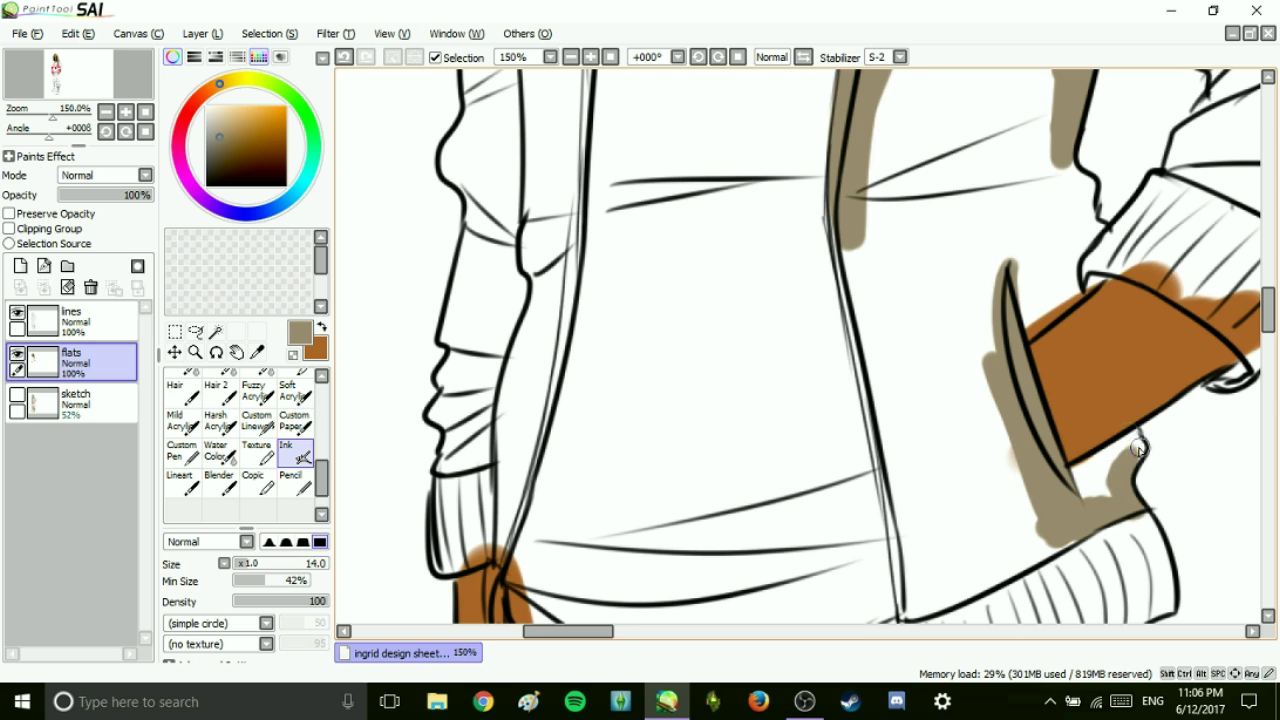
{"action": "left_click_drag", "start_coordinate": [1137, 432], "coordinate": [1075, 489]}
{"action": "mouse_move", "coordinate": [1075, 535]}
{"action": "left_mouse_down"}
{"action": "mouse_move", "coordinate": [912, 612]}
{"action": "mouse_move", "coordinate": [820, 206]}
{"action": "mouse_move", "coordinate": [938, 373]}
{"action": "left_mouse_up"}
{"action": "key", "text": "ctrl+z"}
{"action": "left_click_drag", "start_coordinate": [915, 565], "coordinate": [940, 589]}
{"action": "left_click_drag", "start_coordinate": [900, 545], "coordinate": [988, 402]}
Fill the jacket front beside the bent arm with greyish tan and close its edge along the sleeve.
{"action": "key", "text": "g"}
{"action": "left_click", "coordinate": [985, 450]}
{"action": "mouse_move", "coordinate": [1070, 170]}
{"action": "left_mouse_down"}
{"action": "mouse_move", "coordinate": [1088, 214]}
{"action": "mouse_move", "coordinate": [1054, 305]}
{"action": "mouse_move", "coordinate": [1022, 272]}
{"action": "left_mouse_up"}
{"action": "key", "text": "g"}
{"action": "left_click", "coordinate": [974, 291]}
Outline the jacket front beside the hanging arm in greyish tan, from the shoulder past the chest pocket.
{"action": "left_click_drag", "start_coordinate": [1268, 315], "coordinate": [1268, 295]}
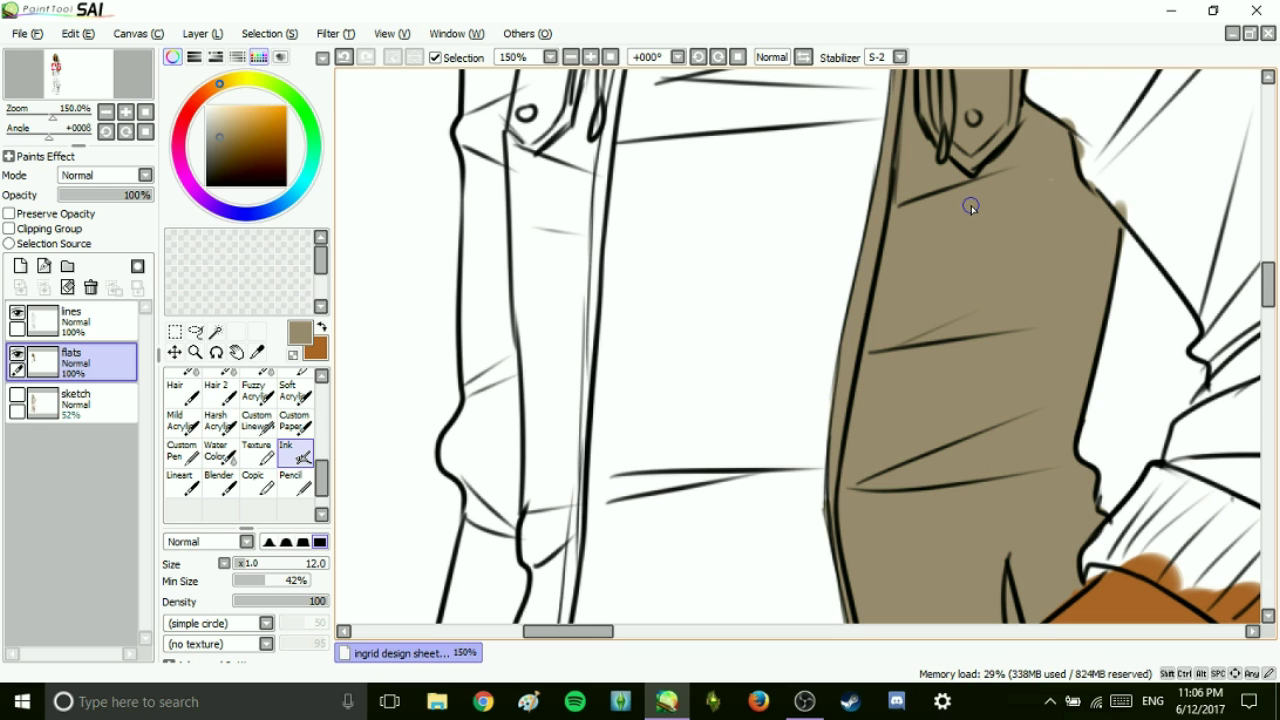
{"action": "mouse_move", "coordinate": [500, 232]}
{"action": "left_mouse_down"}
{"action": "mouse_move", "coordinate": [526, 300]}
{"action": "mouse_move", "coordinate": [520, 140]}
{"action": "mouse_move", "coordinate": [545, 100]}
{"action": "mouse_move", "coordinate": [605, 130]}
{"action": "left_mouse_up"}
{"action": "left_click_drag", "start_coordinate": [1268, 298], "coordinate": [1268, 261]}
{"action": "left_click_drag", "start_coordinate": [542, 130], "coordinate": [605, 137]}
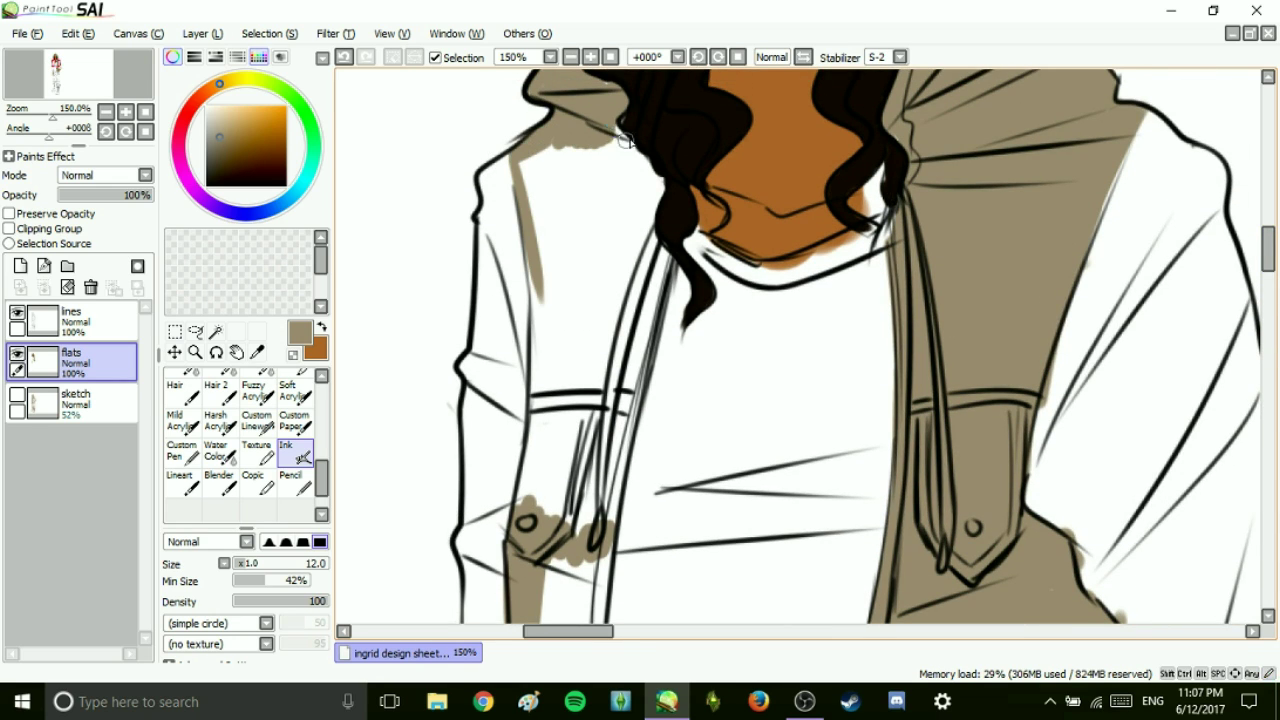
{"action": "left_click_drag", "start_coordinate": [602, 518], "coordinate": [664, 272]}
{"action": "left_click_drag", "start_coordinate": [534, 260], "coordinate": [526, 496]}
Fill the upper jacket front beside the hanging arm with greyish tan and patch the gaps below its chest pocket.
{"action": "key", "text": "g"}
{"action": "left_click", "coordinate": [591, 269]}
{"action": "key", "text": "n"}
{"action": "mouse_move", "coordinate": [556, 558]}
{"action": "left_mouse_down"}
{"action": "mouse_move", "coordinate": [605, 545]}
{"action": "mouse_move", "coordinate": [608, 596]}
{"action": "left_mouse_up"}
Paint the rest of the narrow jacket front beside the hanging arm greyish tan down to the hem.
{"action": "left_click_drag", "start_coordinate": [1267, 248], "coordinate": [1267, 288]}
{"action": "mouse_move", "coordinate": [542, 128]}
{"action": "left_mouse_down"}
{"action": "mouse_move", "coordinate": [589, 211]}
{"action": "mouse_move", "coordinate": [545, 299]}
{"action": "mouse_move", "coordinate": [585, 370]}
{"action": "mouse_move", "coordinate": [536, 372]}
{"action": "mouse_move", "coordinate": [567, 548]}
{"action": "mouse_move", "coordinate": [551, 443]}
{"action": "left_mouse_up"}
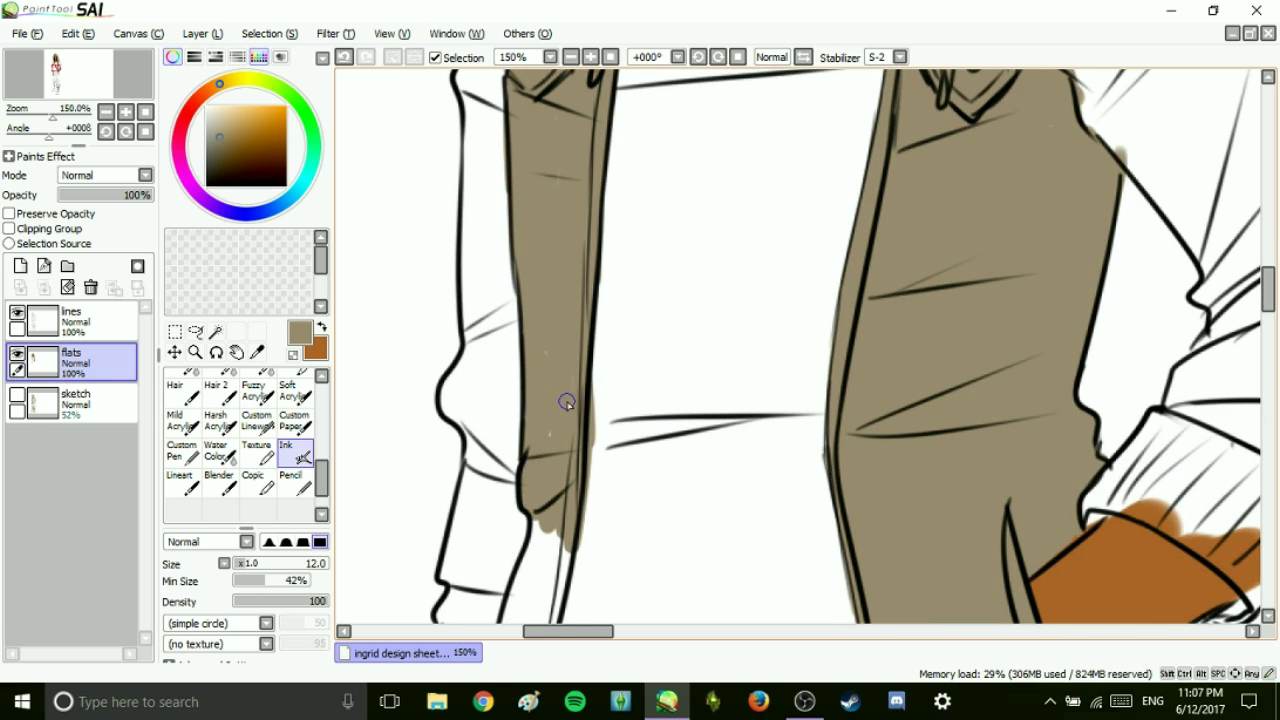
{"action": "scroll", "coordinate": [551, 443], "scroll_direction": "down", "scroll_amount": 5}
{"action": "mouse_move", "coordinate": [500, 340]}
{"action": "left_mouse_down"}
{"action": "mouse_move", "coordinate": [541, 181]}
{"action": "mouse_move", "coordinate": [530, 100]}
{"action": "mouse_move", "coordinate": [529, 191]}
{"action": "left_mouse_up"}
Paint the jacket's ribbed hem band and the hanging arm's ribbed cuff dark teal.
{"action": "mouse_move", "coordinate": [1025, 428]}
{"action": "left_mouse_down"}
{"action": "mouse_move", "coordinate": [906, 434]}
{"action": "mouse_move", "coordinate": [959, 476]}
{"action": "mouse_move", "coordinate": [996, 406]}
{"action": "mouse_move", "coordinate": [911, 453]}
{"action": "mouse_move", "coordinate": [1006, 403]}
{"action": "mouse_move", "coordinate": [1067, 404]}
{"action": "mouse_move", "coordinate": [1069, 355]}
{"action": "mouse_move", "coordinate": [1147, 323]}
{"action": "left_mouse_up"}
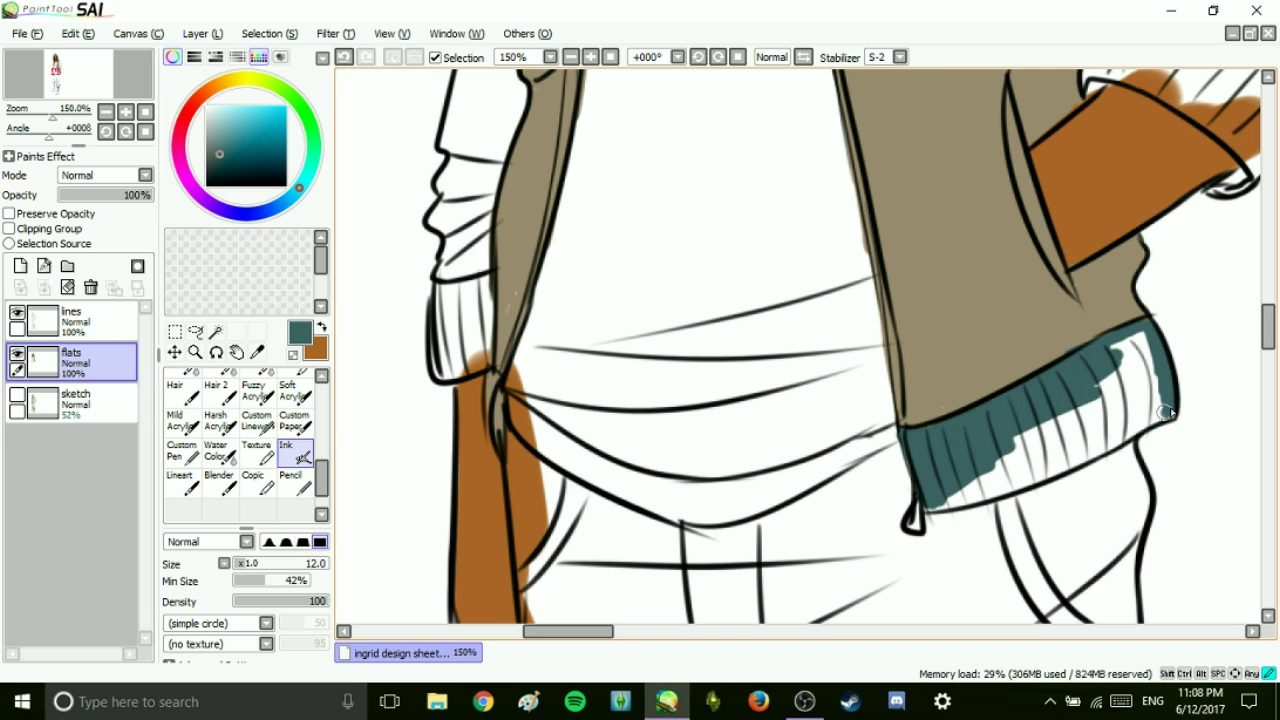
{"action": "mouse_move", "coordinate": [1154, 382]}
{"action": "left_mouse_down"}
{"action": "mouse_move", "coordinate": [1098, 354]}
{"action": "mouse_move", "coordinate": [1155, 389]}
{"action": "mouse_move", "coordinate": [1147, 328]}
{"action": "mouse_move", "coordinate": [1113, 440]}
{"action": "mouse_move", "coordinate": [946, 506]}
{"action": "mouse_move", "coordinate": [1108, 438]}
{"action": "mouse_move", "coordinate": [1038, 444]}
{"action": "left_mouse_up"}
{"action": "scroll", "coordinate": [491, 378], "scroll_direction": "up", "scroll_amount": 3}
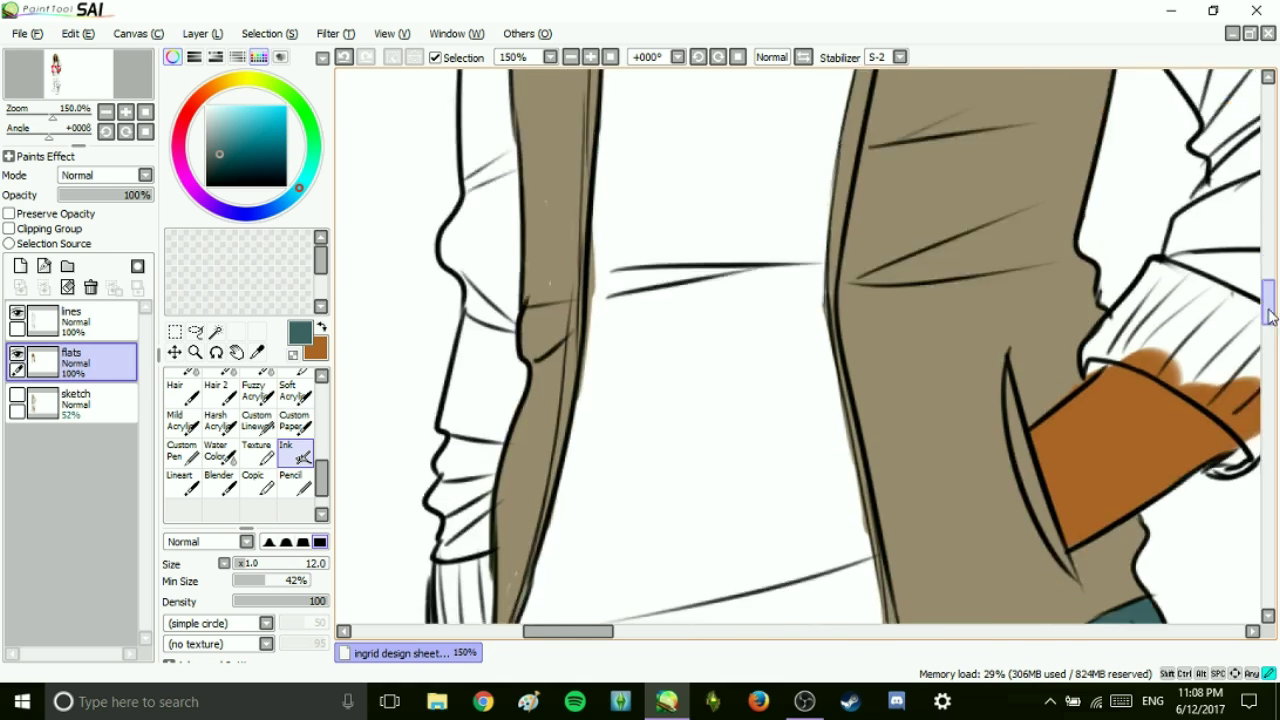
{"action": "left_click_drag", "start_coordinate": [437, 424], "coordinate": [451, 420]}
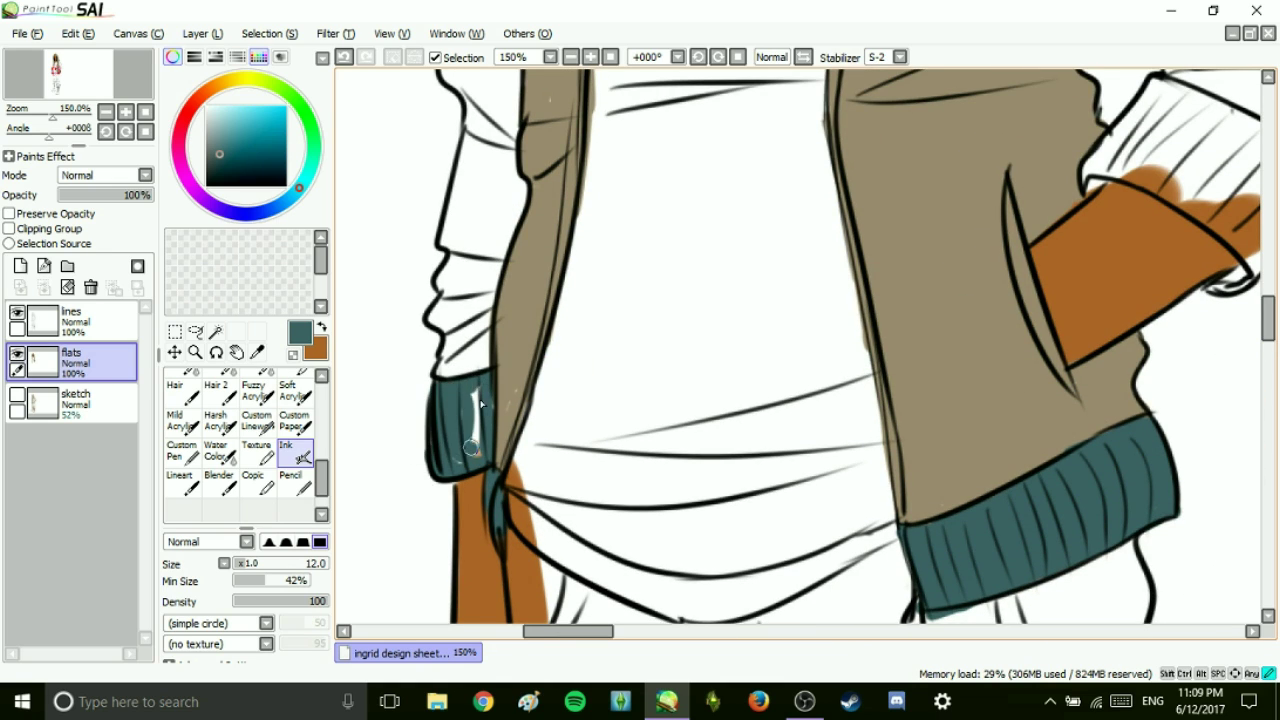
Paint the bent arm's ribbed cuff dark teal, enlarging the brush to size 16.
{"action": "left_click", "coordinate": [530, 348], "text": "alt"}
{"action": "left_click", "coordinate": [1003, 482], "text": "alt"}
{"action": "left_click_drag", "start_coordinate": [1268, 318], "coordinate": [1268, 300]}
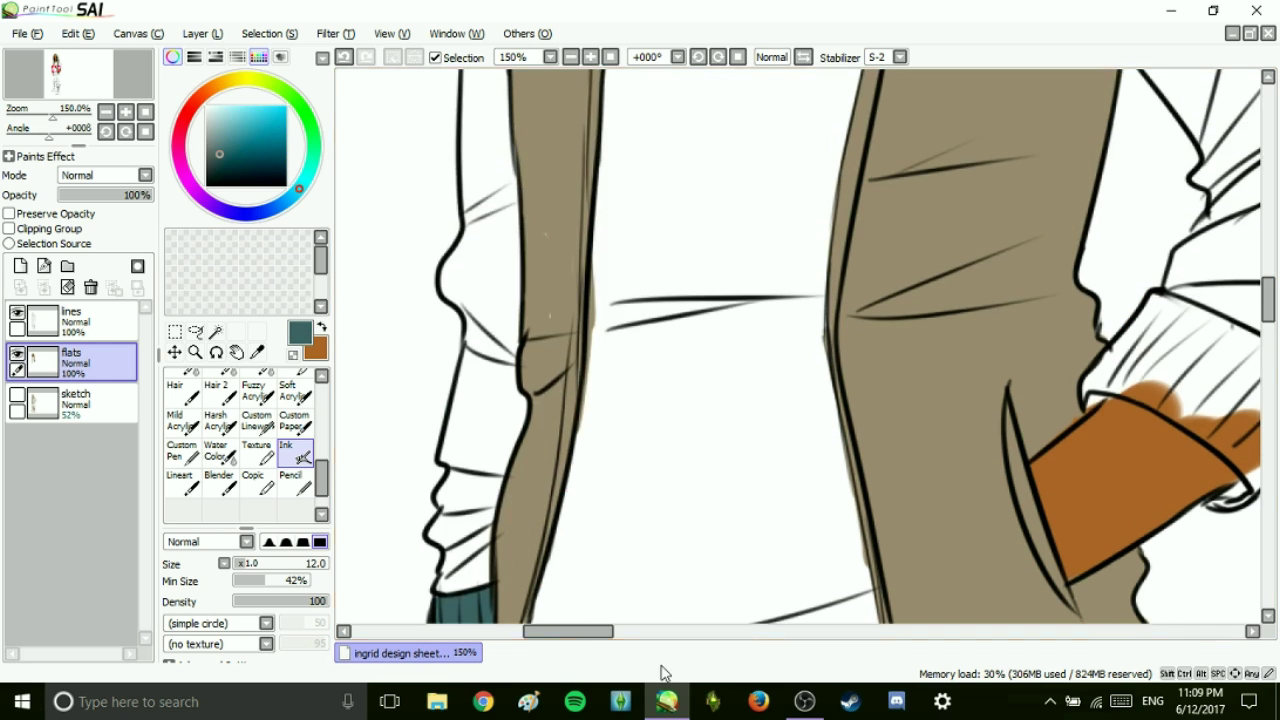
{"action": "left_click_drag", "start_coordinate": [580, 631], "coordinate": [619, 631]}
{"action": "mouse_move", "coordinate": [708, 404]}
{"action": "left_mouse_down"}
{"action": "mouse_move", "coordinate": [745, 366]}
{"action": "mouse_move", "coordinate": [762, 303]}
{"action": "mouse_move", "coordinate": [784, 409]}
{"action": "mouse_move", "coordinate": [854, 467]}
{"action": "mouse_move", "coordinate": [831, 502]}
{"action": "mouse_move", "coordinate": [924, 441]}
{"action": "mouse_move", "coordinate": [920, 395]}
{"action": "mouse_move", "coordinate": [838, 432]}
{"action": "left_mouse_up"}
{"action": "left_click", "coordinate": [723, 410], "text": "alt"}
{"action": "left_click", "coordinate": [738, 382], "text": "alt"}
{"action": "key", "text": "bracketright"}
{"action": "key", "text": "bracketright"}
{"action": "left_click_drag", "start_coordinate": [784, 398], "coordinate": [842, 407]}
{"action": "mouse_move", "coordinate": [868, 349]}
{"action": "left_mouse_down"}
{"action": "mouse_move", "coordinate": [807, 316]}
{"action": "mouse_move", "coordinate": [763, 320]}
{"action": "mouse_move", "coordinate": [850, 345]}
{"action": "left_mouse_up"}
Outline the bent arm's upper sleeve in grey-green, from the shoulder to the elbow folds, and fill it.
{"action": "left_click_drag", "start_coordinate": [640, 258], "coordinate": [592, 368]}
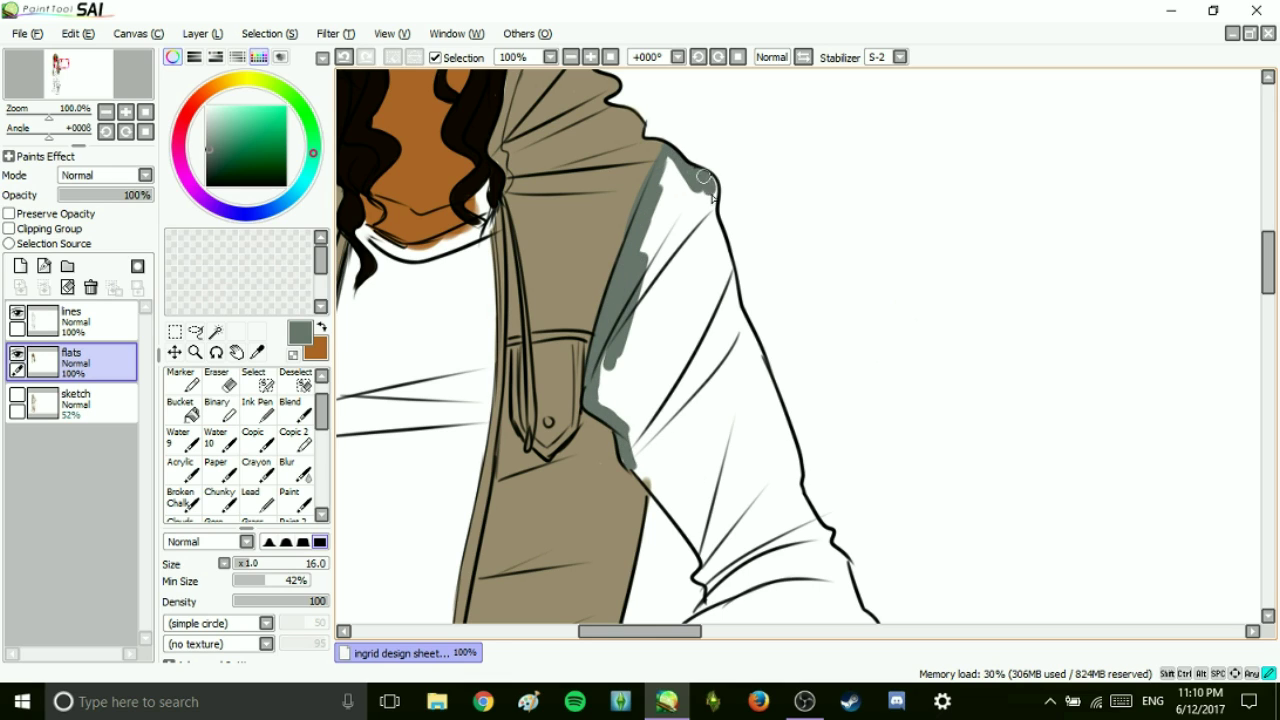
{"action": "mouse_move", "coordinate": [708, 200]}
{"action": "left_mouse_down"}
{"action": "mouse_move", "coordinate": [661, 204]}
{"action": "mouse_move", "coordinate": [675, 242]}
{"action": "mouse_move", "coordinate": [726, 271]}
{"action": "left_mouse_up"}
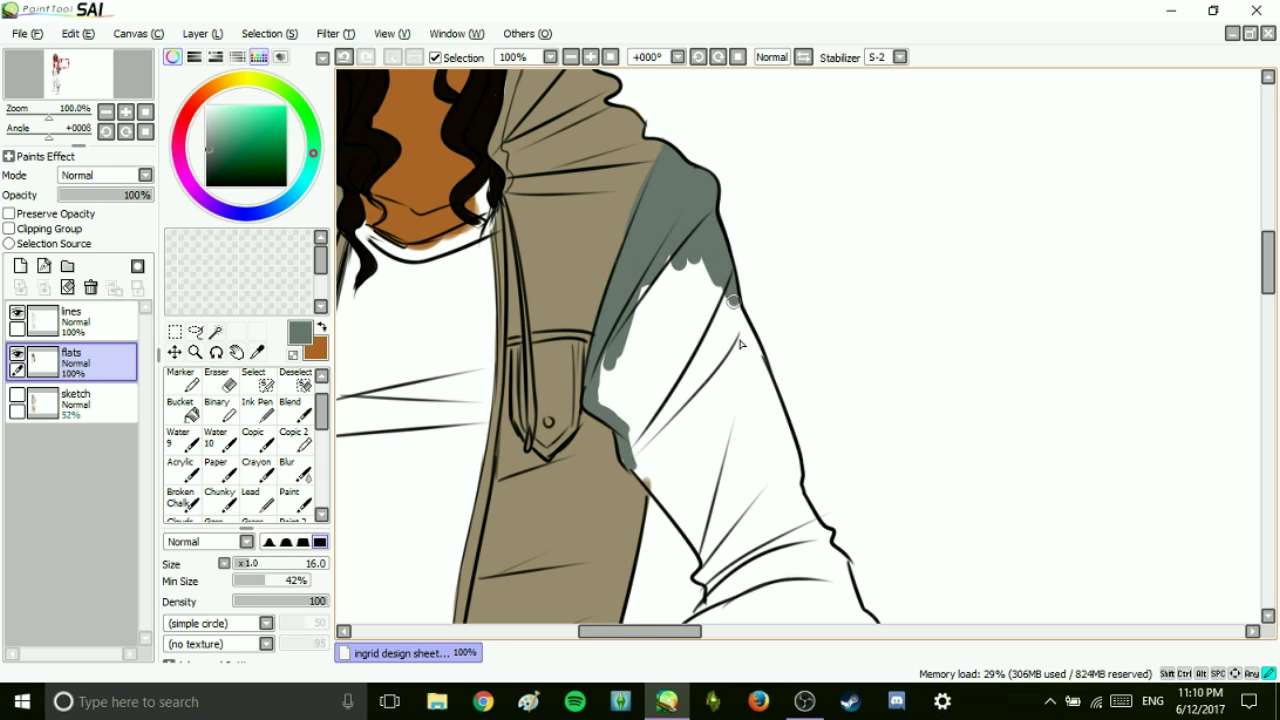
{"action": "mouse_move", "coordinate": [662, 466]}
{"action": "left_mouse_down"}
{"action": "mouse_move", "coordinate": [701, 551]}
{"action": "mouse_move", "coordinate": [700, 576]}
{"action": "mouse_move", "coordinate": [802, 508]}
{"action": "left_mouse_up"}
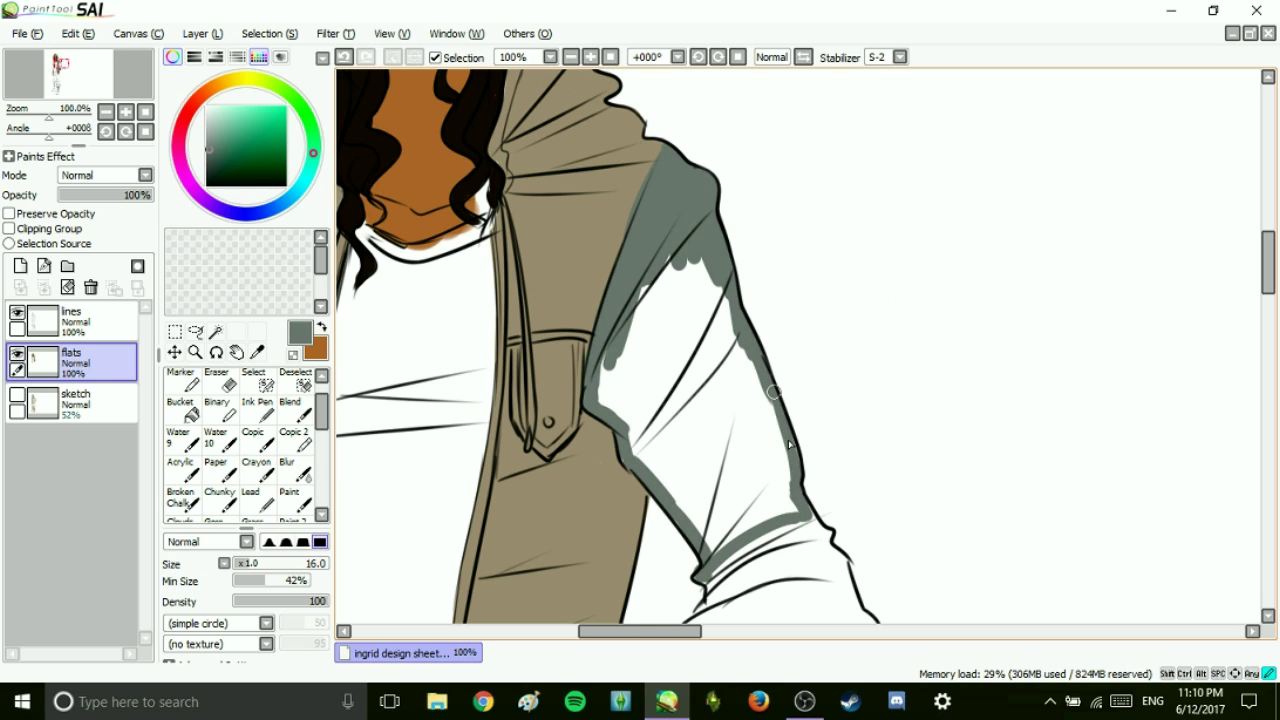
{"action": "key", "text": "g"}
{"action": "left_click", "coordinate": [692, 390]}
Outline the bent arm's sleeve from the elbow folds to the teal cuff in grey-green and fill it.
{"action": "key", "text": "n"}
{"action": "left_click_drag", "start_coordinate": [1267, 281], "coordinate": [1267, 314]}
{"action": "left_click_drag", "start_coordinate": [681, 364], "coordinate": [688, 340]}
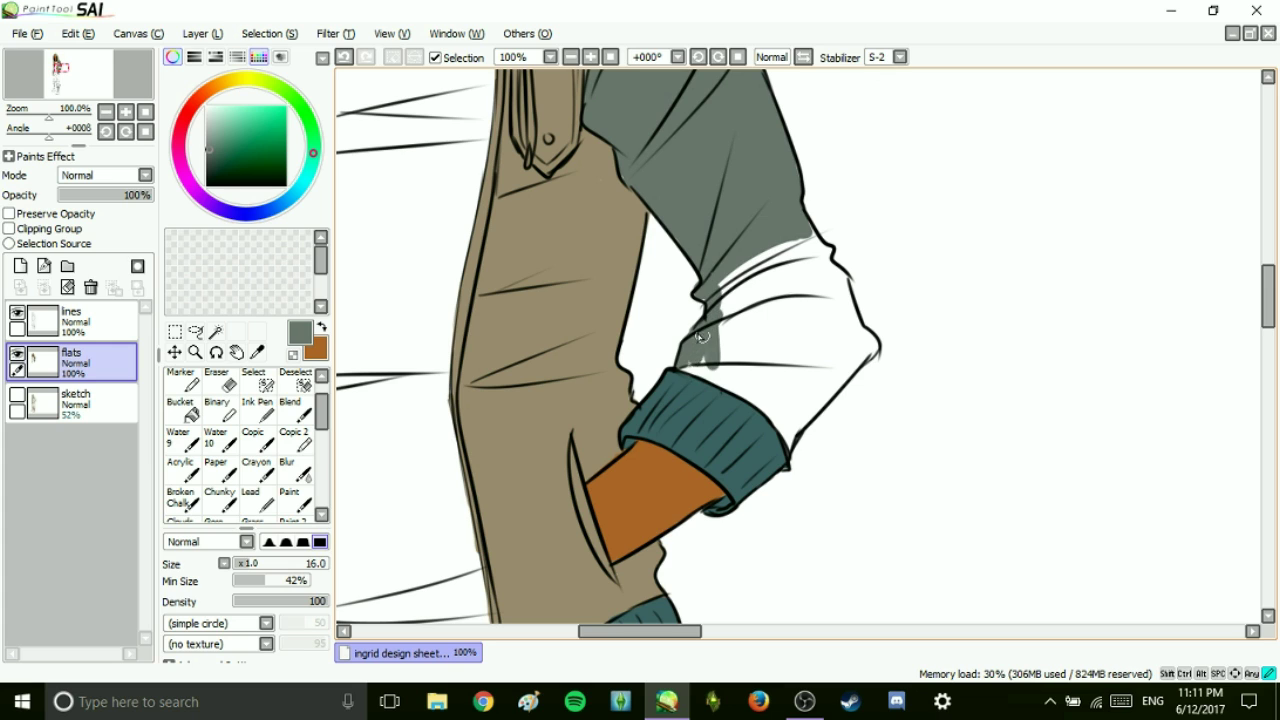
{"action": "left_click_drag", "start_coordinate": [815, 245], "coordinate": [814, 280]}
{"action": "key", "text": "g"}
{"action": "left_click", "coordinate": [814, 291]}
{"action": "key", "text": "n"}
Shift the sleeve grey to a yellow hue and paint the hanging arm's upper sleeve with it.
{"action": "left_click", "coordinate": [590, 57]}
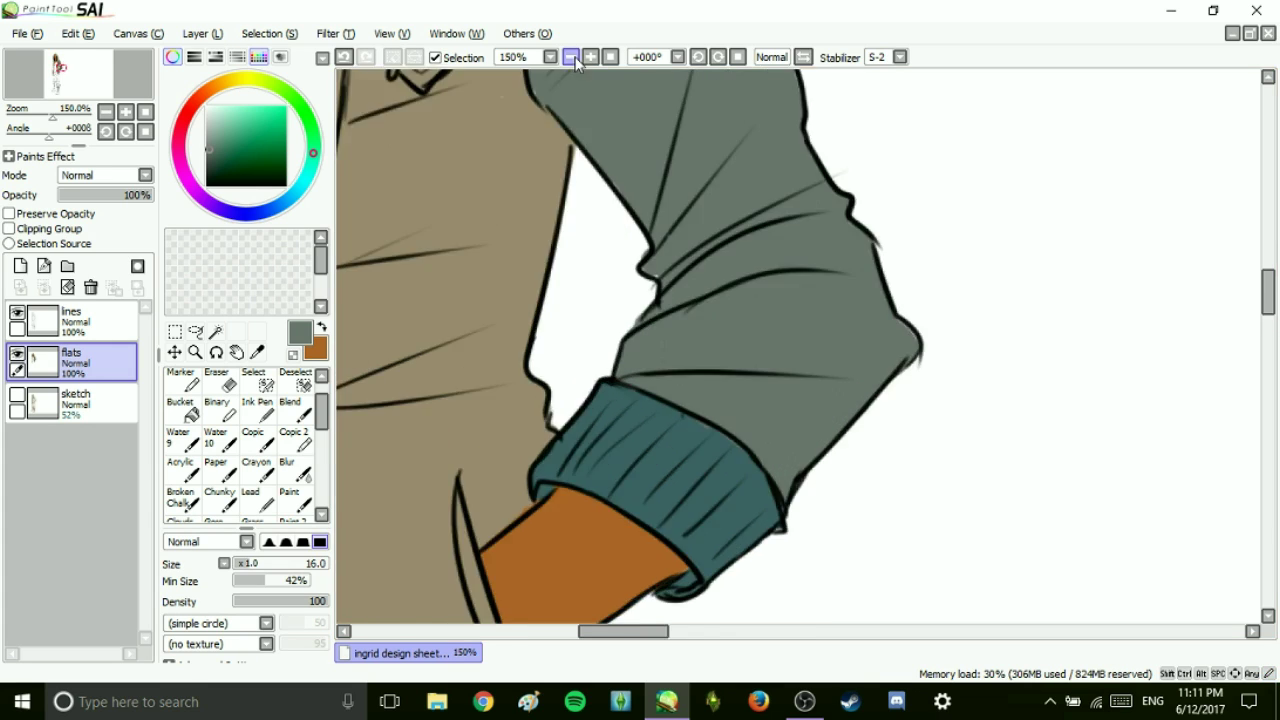
{"action": "left_click", "coordinate": [571, 57]}
{"action": "left_click", "coordinate": [571, 57]}
{"action": "left_click_drag", "start_coordinate": [700, 631], "coordinate": [662, 631]}
{"action": "left_click", "coordinate": [590, 57]}
{"action": "left_click", "coordinate": [590, 57]}
{"action": "left_click_drag", "start_coordinate": [671, 509], "coordinate": [671, 497]}
{"action": "left_click_drag", "start_coordinate": [1267, 300], "coordinate": [1267, 258]}
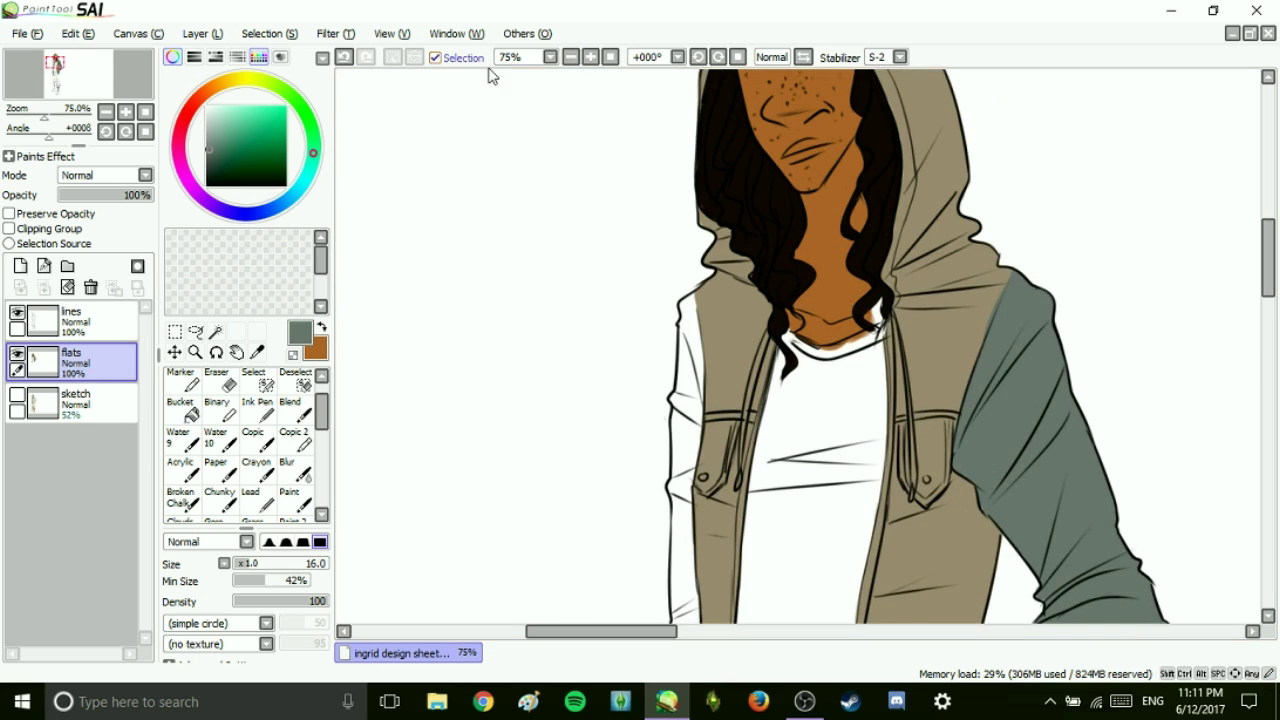
{"action": "left_click", "coordinate": [590, 57]}
{"action": "left_click", "coordinate": [713, 307], "text": "alt"}
{"action": "left_click", "coordinate": [652, 320], "text": "alt"}
{"action": "left_click", "coordinate": [243, 82]}
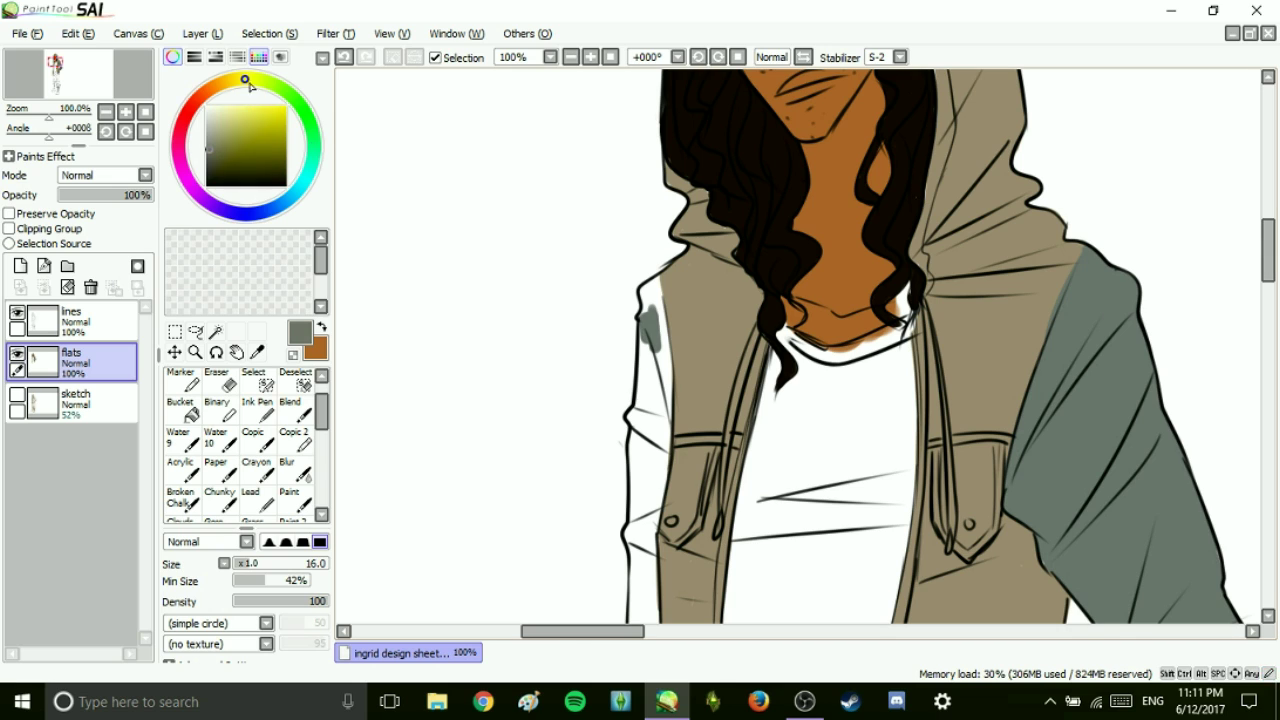
{"action": "mouse_move", "coordinate": [657, 299]}
{"action": "left_mouse_down"}
{"action": "mouse_move", "coordinate": [648, 440]}
{"action": "mouse_move", "coordinate": [636, 450]}
{"action": "mouse_move", "coordinate": [649, 515]}
{"action": "left_mouse_up"}
Paint the rest of the hanging arm's sleeve down to the teal cuff in the yellow-hued grey.
{"action": "scroll", "coordinate": [649, 515], "scroll_direction": "down", "scroll_amount": 5}
{"action": "mouse_move", "coordinate": [636, 195]}
{"action": "left_mouse_down"}
{"action": "mouse_move", "coordinate": [648, 330]}
{"action": "mouse_move", "coordinate": [651, 318]}
{"action": "left_mouse_up"}
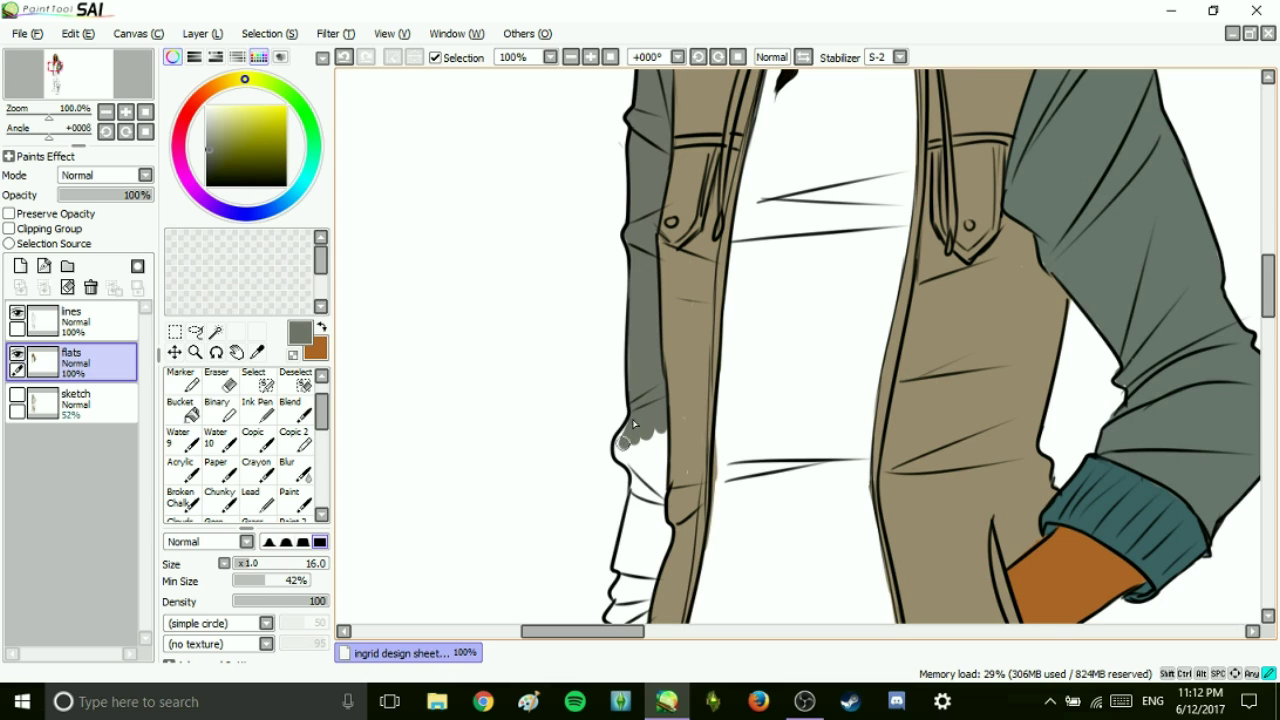
{"action": "left_click_drag", "start_coordinate": [640, 440], "coordinate": [648, 477]}
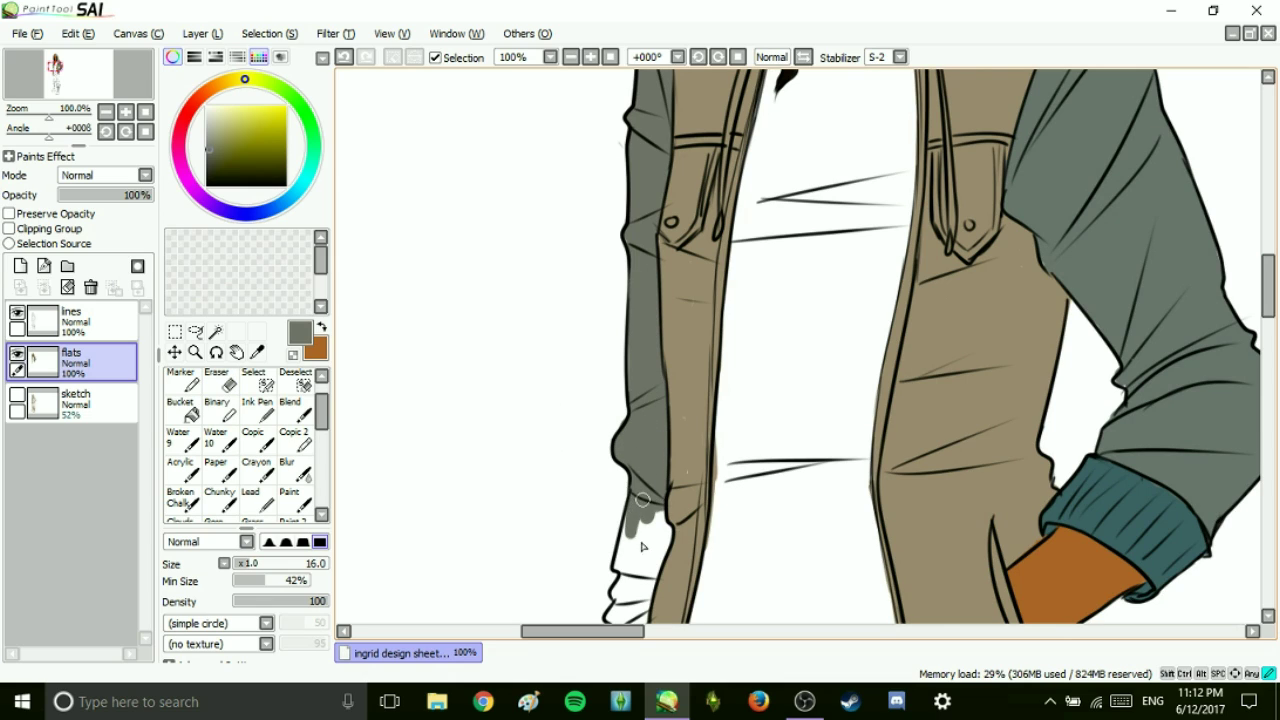
{"action": "scroll", "coordinate": [1275, 305], "scroll_direction": "down", "scroll_amount": 4}
{"action": "mouse_move", "coordinate": [622, 395]}
{"action": "left_mouse_down"}
{"action": "mouse_move", "coordinate": [644, 341]}
{"action": "mouse_move", "coordinate": [630, 307]}
{"action": "left_mouse_up"}
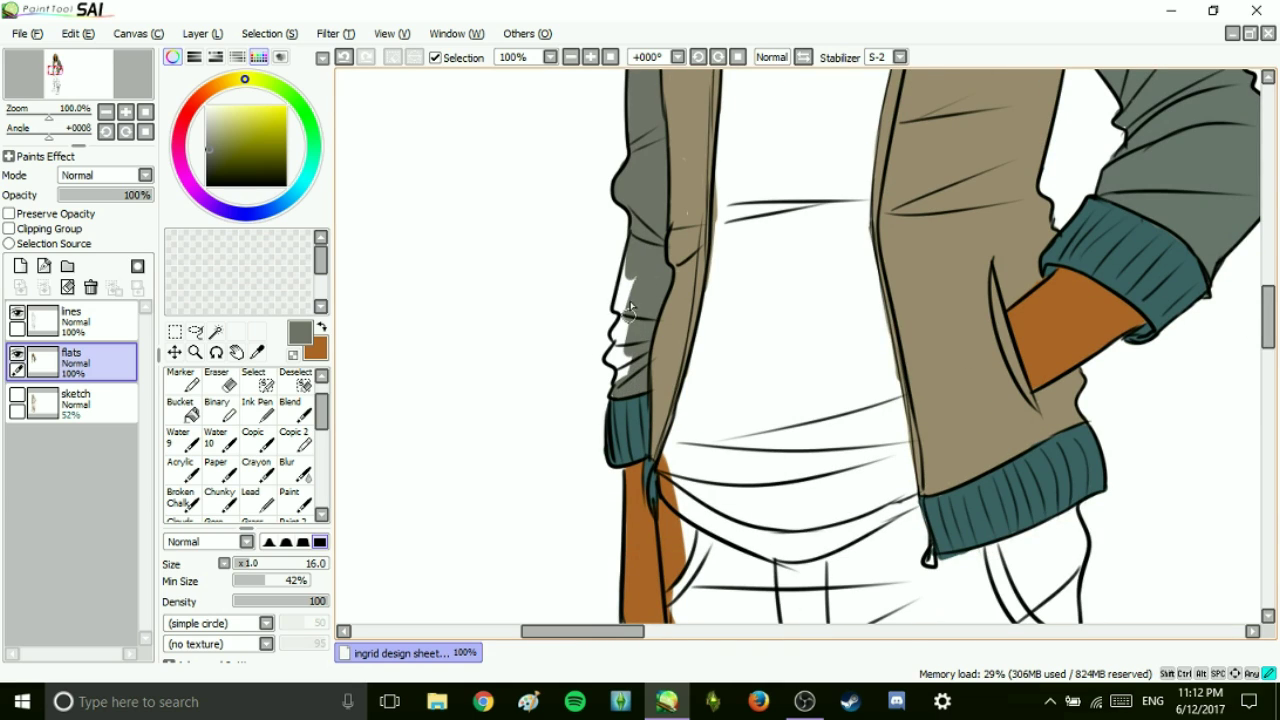
{"action": "key", "text": "e"}
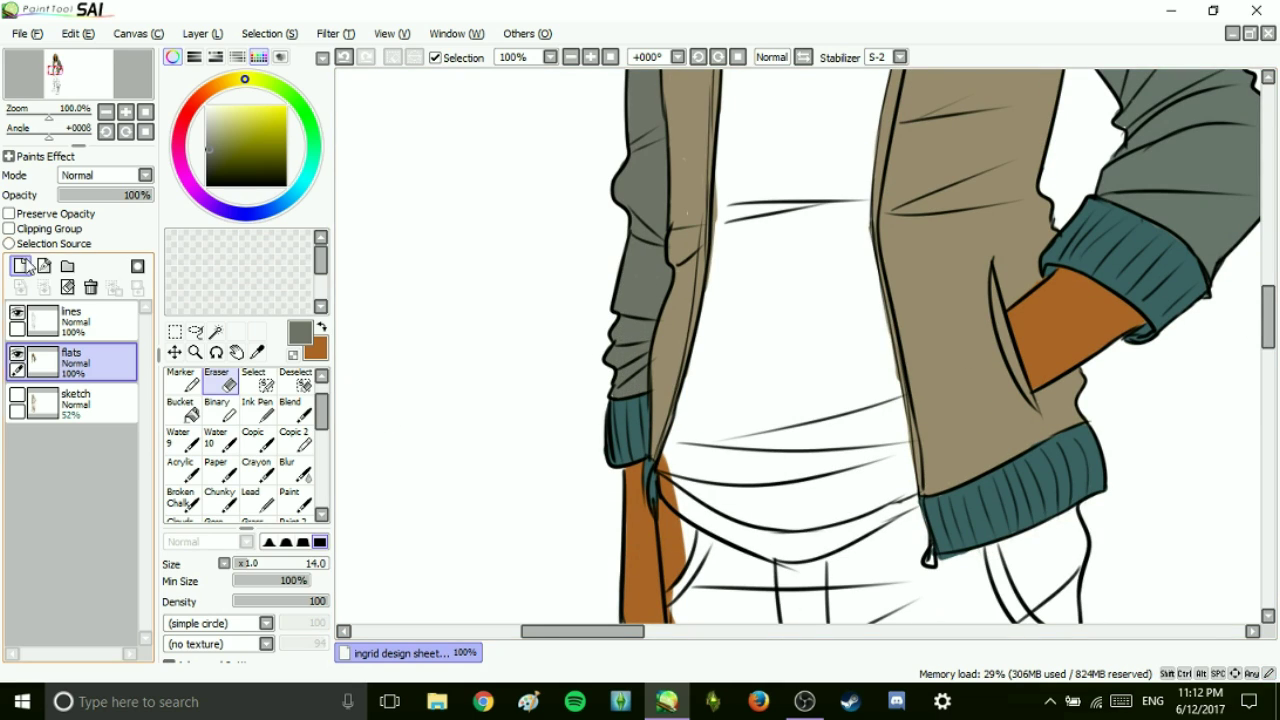
Add a new layer above the flats layer and clip it to the flats.
{"action": "left_click", "coordinate": [20, 265]}
{"action": "left_click", "coordinate": [9, 228]}
{"action": "key", "text": "n"}
Repaint the bent arm's sleeve in the yellow-hued grey with a size 60 brush and merge the layer into the flats.
{"action": "left_click_drag", "start_coordinate": [600, 631], "coordinate": [650, 631]}
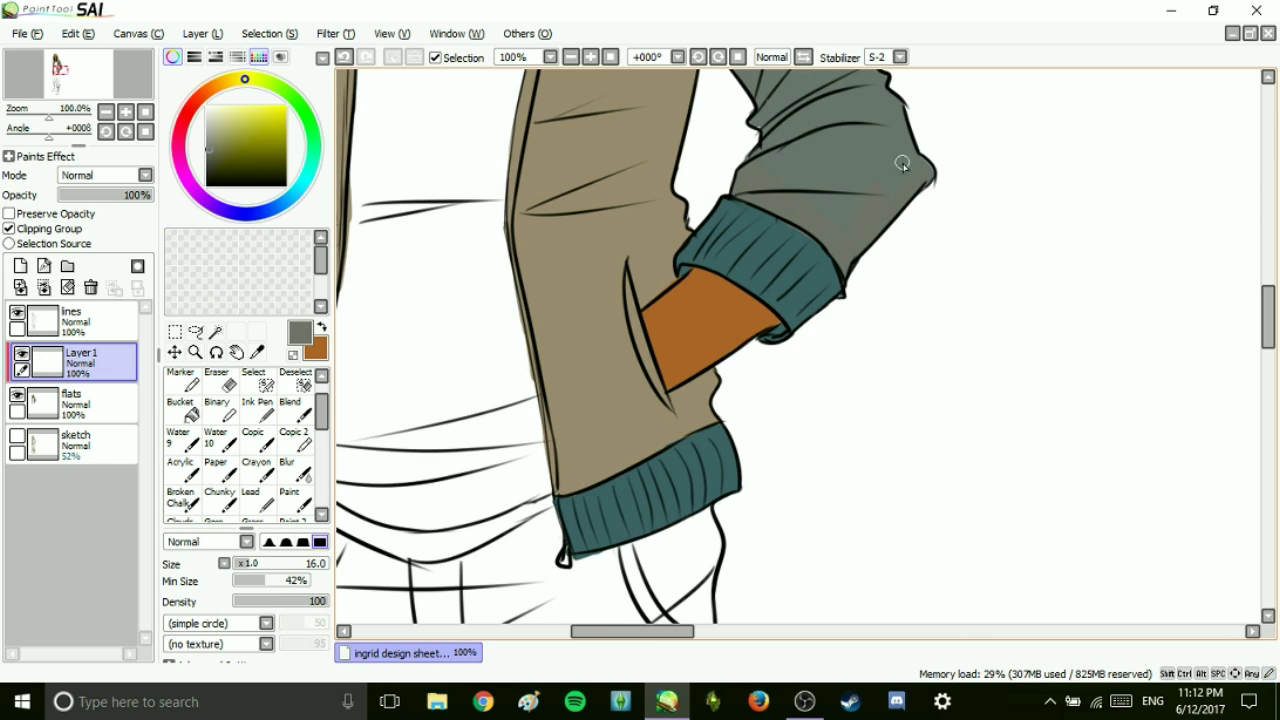
{"action": "key", "text": "bracketright"}
{"action": "key", "text": "bracketright"}
{"action": "key", "text": "bracketright"}
{"action": "key", "text": "bracketright"}
{"action": "key", "text": "bracketright"}
{"action": "key", "text": "bracketright"}
{"action": "key", "text": "bracketright"}
{"action": "scroll", "coordinate": [840, 215], "scroll_direction": "up", "scroll_amount": 6}
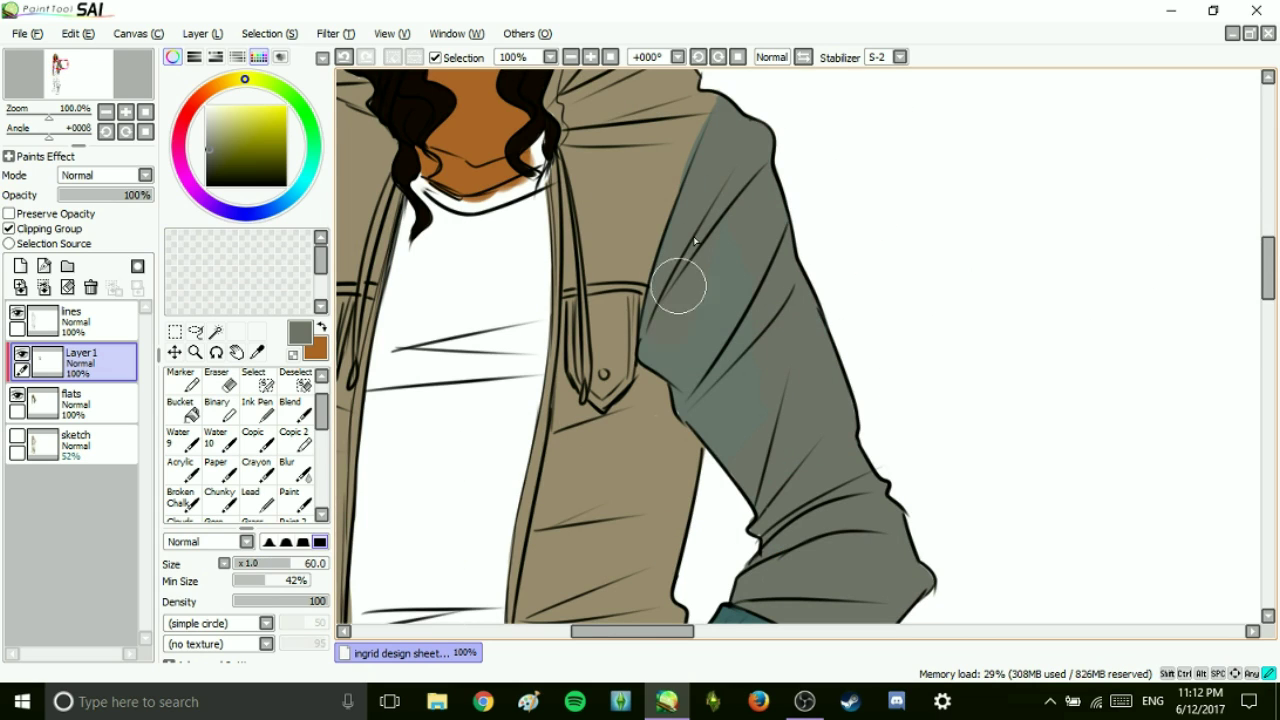
{"action": "left_click_drag", "start_coordinate": [692, 225], "coordinate": [735, 130]}
{"action": "left_click", "coordinate": [44, 287]}
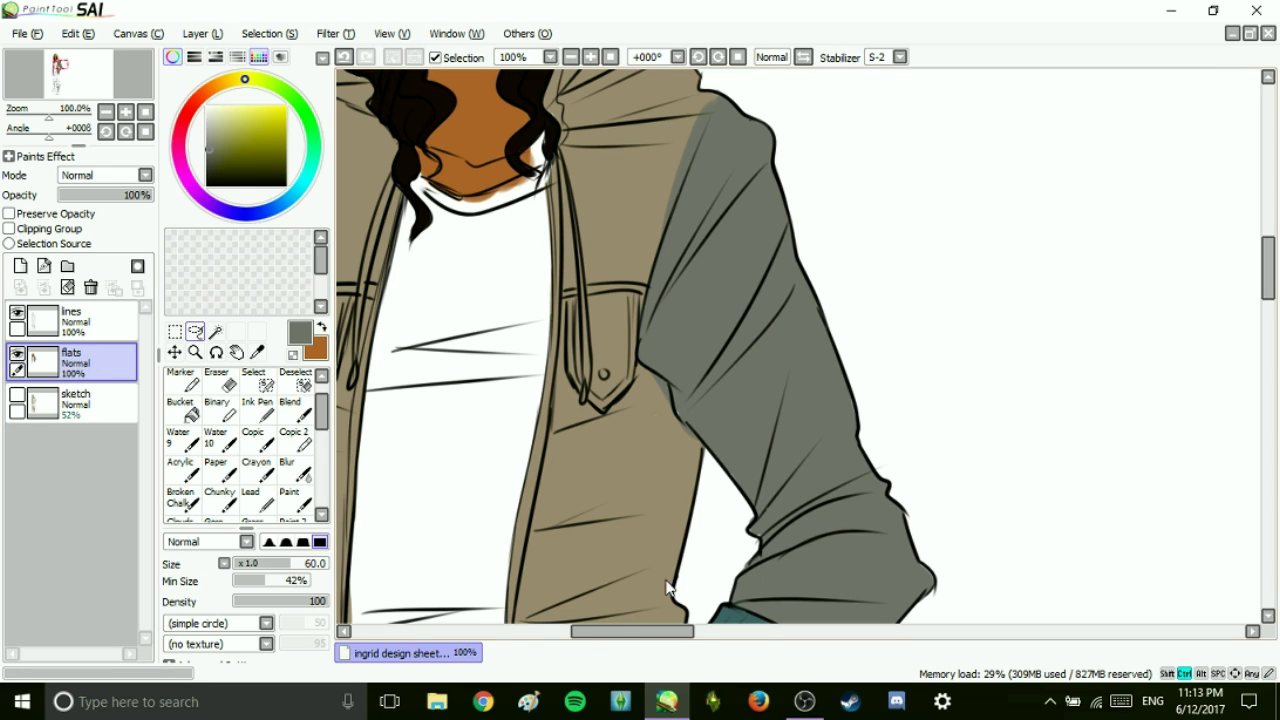
Touch up the jacket front beside the bent arm's sleeve with greyish tan.
{"action": "right_click", "coordinate": [660, 469]}
{"action": "key", "text": "ctrl+z"}
{"action": "left_click_drag", "start_coordinate": [700, 405], "coordinate": [662, 390]}
{"action": "left_click", "coordinate": [688, 441], "text": "alt"}
{"action": "left_click", "coordinate": [687, 446], "text": "alt"}
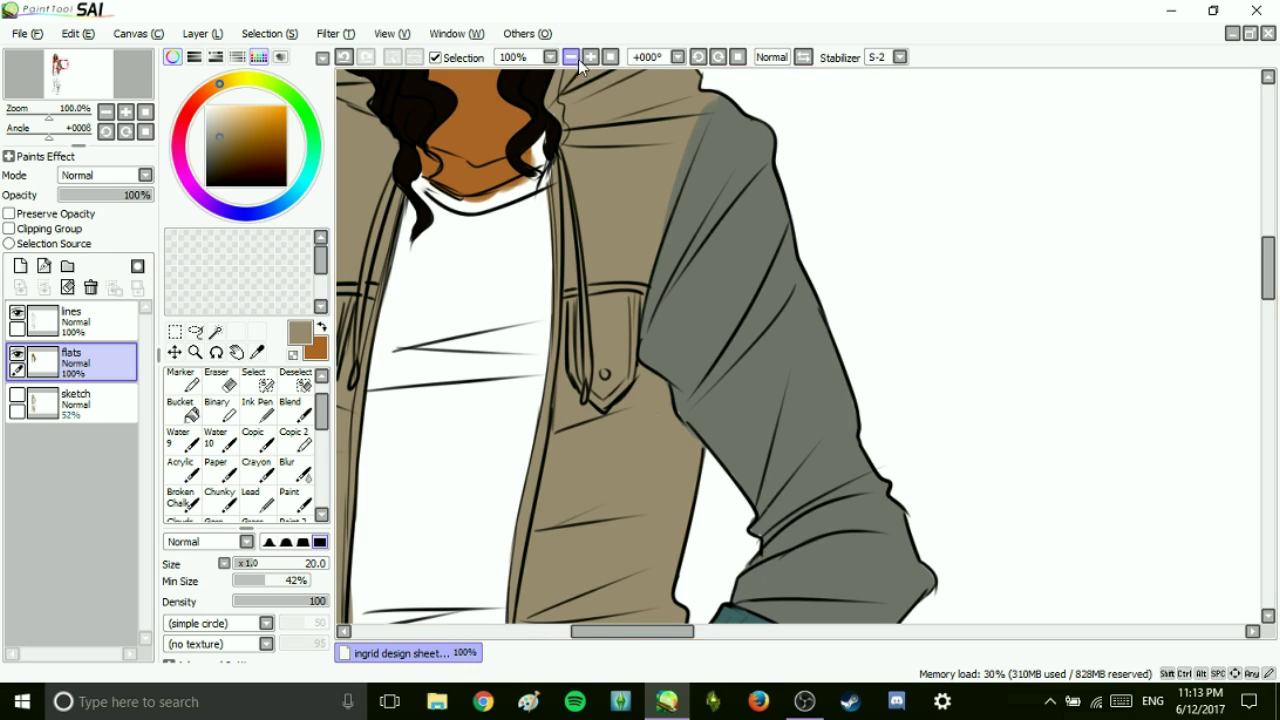
Paint the borders of both chest pocket flaps and the seams above them in the sleeve grey.
{"action": "key", "text": "Page_Down"}
{"action": "key", "text": "Page_Down"}
{"action": "key", "text": "Page_Up"}
{"action": "key", "text": "Page_Up"}
{"action": "key", "text": "Page_Up"}
{"action": "left_click", "coordinate": [432, 261], "text": "alt"}
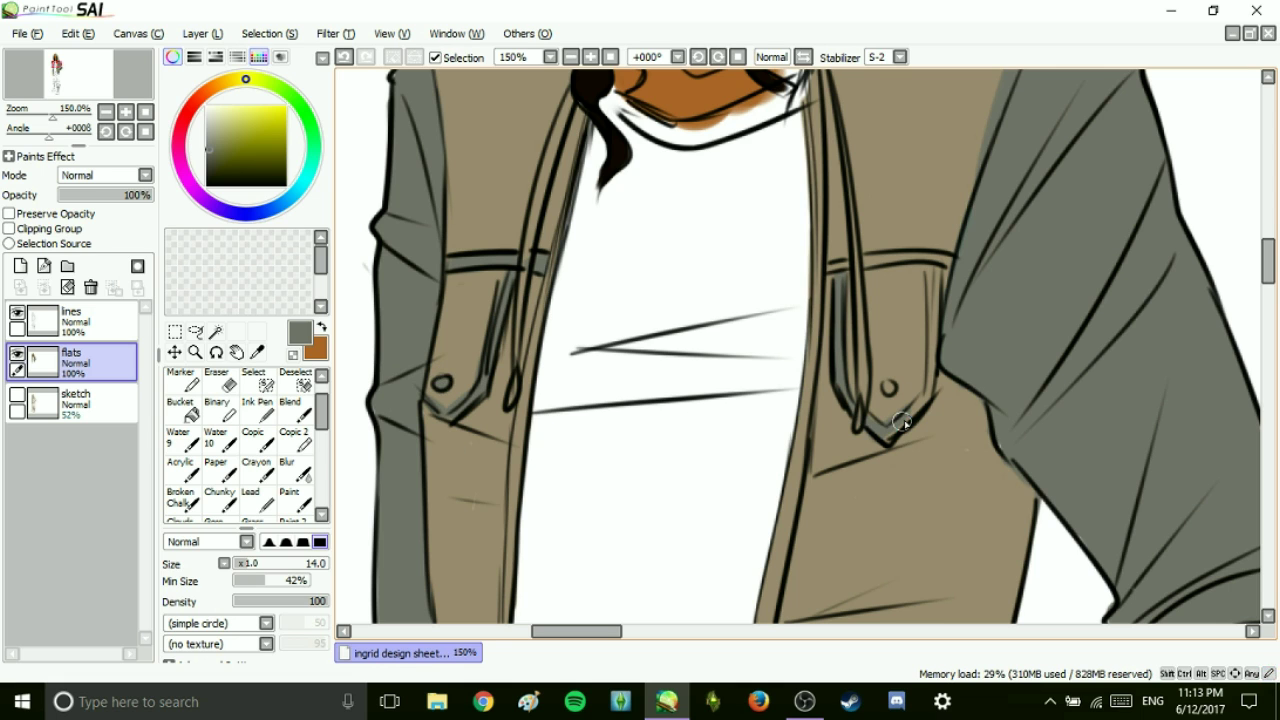
{"action": "left_click_drag", "start_coordinate": [884, 430], "coordinate": [932, 340]}
{"action": "left_click_drag", "start_coordinate": [859, 264], "coordinate": [945, 259]}
Paint both hood drawstrings in the dark teal of the cuffs.
{"action": "mouse_move", "coordinate": [1268, 262]}
{"action": "left_mouse_down"}
{"action": "mouse_move", "coordinate": [1268, 308]}
{"action": "mouse_move", "coordinate": [1268, 252]}
{"action": "left_mouse_up"}
{"action": "left_click", "coordinate": [1190, 300], "text": "alt"}
{"action": "left_click_drag", "start_coordinate": [824, 164], "coordinate": [862, 511]}
{"action": "left_click_drag", "start_coordinate": [514, 424], "coordinate": [572, 198]}
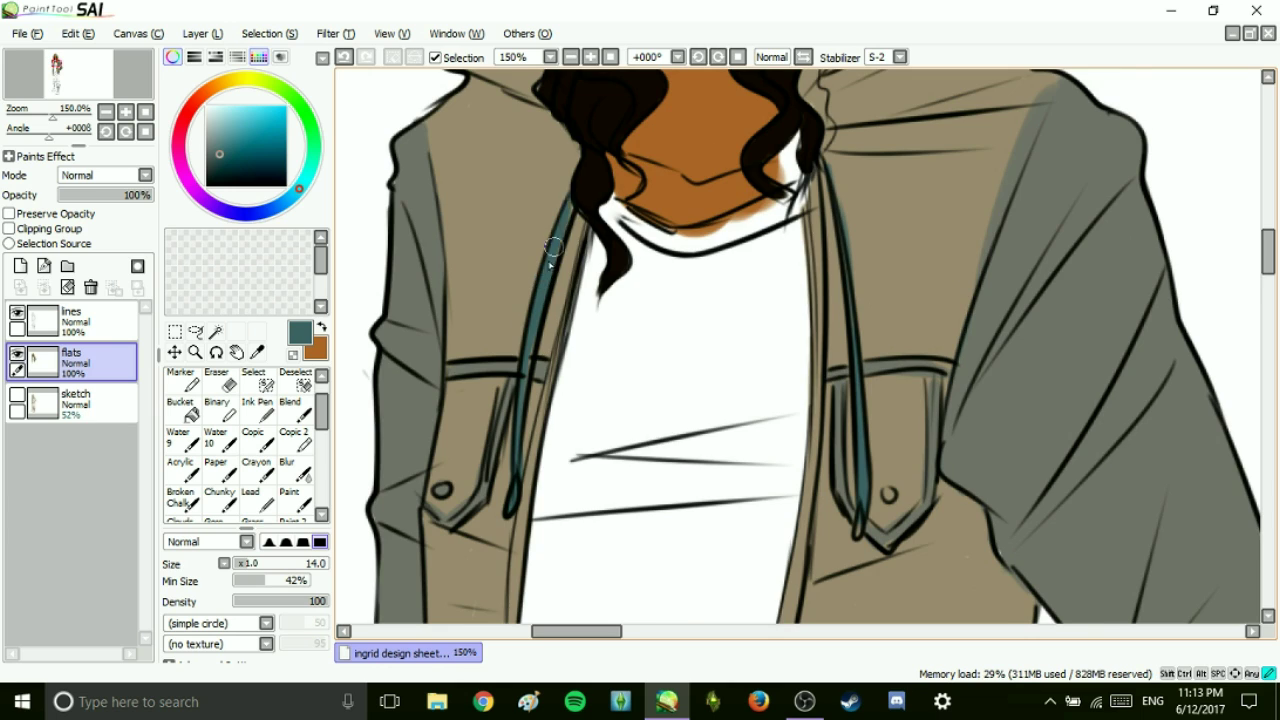
Pick a dark grey for the shirt and paint its neckline and upper chest.
{"action": "scroll", "coordinate": [616, 96], "scroll_direction": "down", "scroll_amount": 2}
{"action": "left_click_drag", "start_coordinate": [205, 155], "coordinate": [206, 163]}
{"action": "left_click_drag", "start_coordinate": [742, 314], "coordinate": [676, 393]}
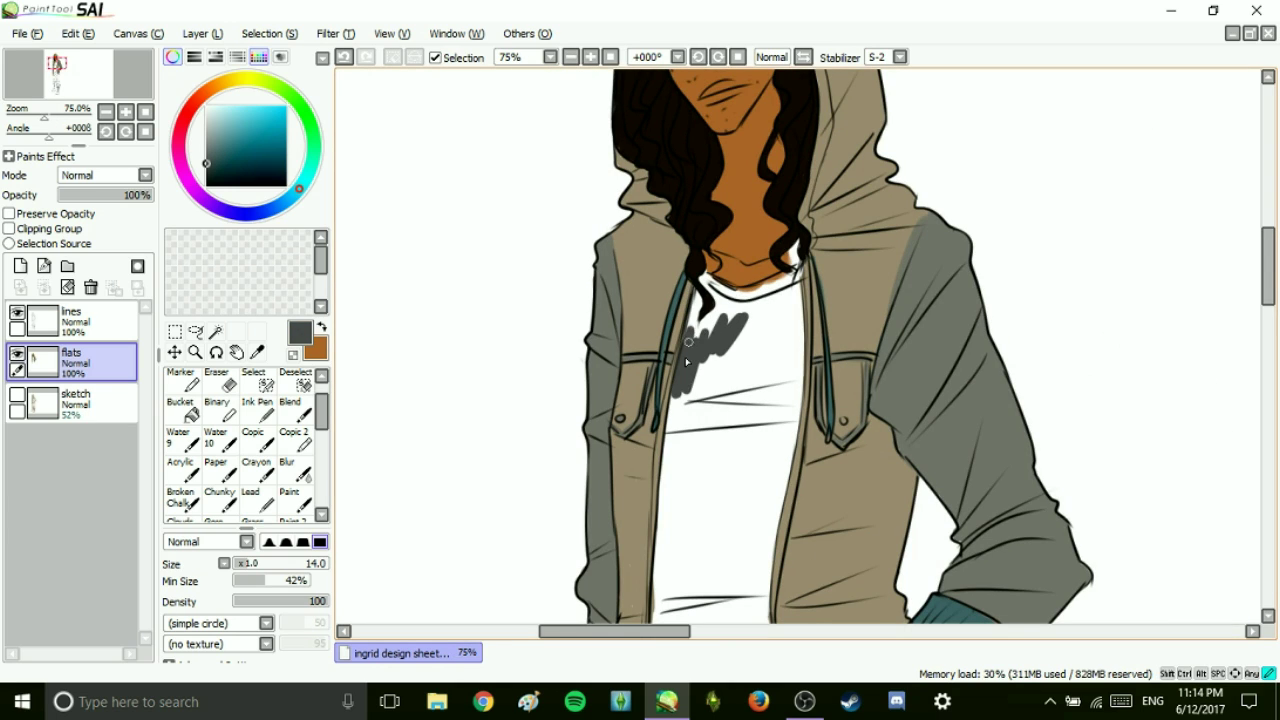
{"action": "double_click", "coordinate": [590, 57]}
{"action": "mouse_move", "coordinate": [607, 209]}
{"action": "left_mouse_down"}
{"action": "mouse_move", "coordinate": [688, 245]}
{"action": "mouse_move", "coordinate": [742, 224]}
{"action": "mouse_move", "coordinate": [778, 203]}
{"action": "mouse_move", "coordinate": [745, 177]}
{"action": "mouse_move", "coordinate": [784, 178]}
{"action": "mouse_move", "coordinate": [799, 132]}
{"action": "mouse_move", "coordinate": [791, 167]}
{"action": "mouse_move", "coordinate": [809, 215]}
{"action": "mouse_move", "coordinate": [744, 228]}
{"action": "mouse_move", "coordinate": [796, 265]}
{"action": "mouse_move", "coordinate": [767, 236]}
{"action": "mouse_move", "coordinate": [592, 235]}
{"action": "mouse_move", "coordinate": [601, 316]}
{"action": "mouse_move", "coordinate": [623, 324]}
{"action": "mouse_move", "coordinate": [581, 296]}
{"action": "mouse_move", "coordinate": [635, 298]}
{"action": "mouse_move", "coordinate": [637, 263]}
{"action": "left_mouse_up"}
{"action": "key", "text": "x"}
{"action": "key", "text": "x"}
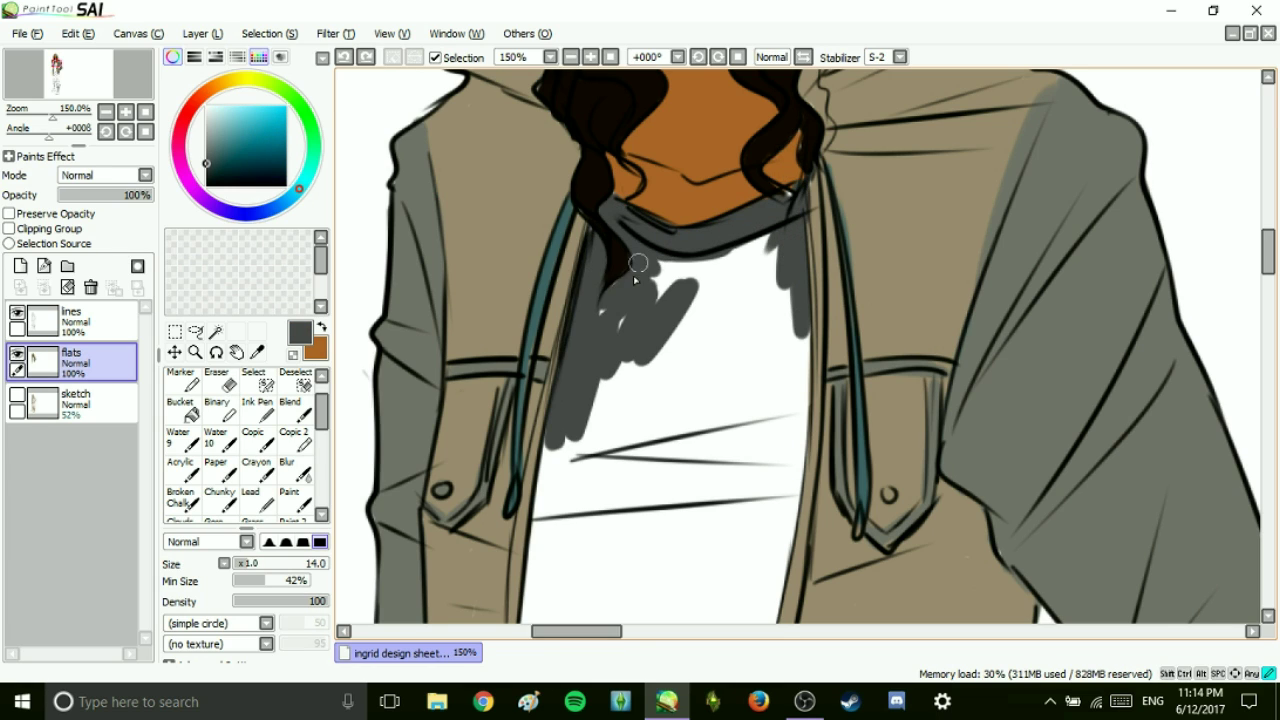
Outline the shirt's chest between the jacket fronts in dark grey and fill it.
{"action": "left_click_drag", "start_coordinate": [1267, 252], "coordinate": [1267, 267]}
{"action": "left_click_drag", "start_coordinate": [799, 156], "coordinate": [777, 390]}
{"action": "mouse_move", "coordinate": [566, 268]}
{"action": "left_mouse_down"}
{"action": "mouse_move", "coordinate": [534, 446]}
{"action": "mouse_move", "coordinate": [795, 306]}
{"action": "left_mouse_up"}
{"action": "key", "text": "g"}
{"action": "left_click", "coordinate": [733, 298]}
{"action": "left_click", "coordinate": [573, 266]}
Extend the shirt's dark grey edges down along the jacket fronts and fill the midriff.
{"action": "mouse_move", "coordinate": [1267, 266]}
{"action": "left_mouse_down"}
{"action": "mouse_move", "coordinate": [1267, 253]}
{"action": "mouse_move", "coordinate": [1267, 284]}
{"action": "left_mouse_up"}
{"action": "mouse_move", "coordinate": [770, 208]}
{"action": "left_mouse_down"}
{"action": "mouse_move", "coordinate": [735, 548]}
{"action": "mouse_move", "coordinate": [515, 440]}
{"action": "mouse_move", "coordinate": [524, 240]}
{"action": "left_mouse_up"}
{"action": "left_click_drag", "start_coordinate": [520, 558], "coordinate": [545, 560]}
{"action": "key", "text": "g"}
{"action": "left_click", "coordinate": [708, 363]}
{"action": "key", "text": "n"}
Outline the shirt's lower hem in dark grey and fill the remaining lower part of the shirt.
{"action": "left_click_drag", "start_coordinate": [740, 289], "coordinate": [690, 240]}
{"action": "left_click_drag", "start_coordinate": [1267, 285], "coordinate": [1267, 319]}
{"action": "mouse_move", "coordinate": [425, 492]}
{"action": "left_mouse_down"}
{"action": "mouse_move", "coordinate": [491, 255]}
{"action": "mouse_move", "coordinate": [743, 160]}
{"action": "mouse_move", "coordinate": [808, 515]}
{"action": "left_mouse_up"}
{"action": "mouse_move", "coordinate": [460, 520]}
{"action": "left_mouse_down"}
{"action": "mouse_move", "coordinate": [570, 598]}
{"action": "mouse_move", "coordinate": [666, 590]}
{"action": "mouse_move", "coordinate": [815, 515]}
{"action": "left_mouse_up"}
{"action": "left_click", "coordinate": [181, 403]}
{"action": "left_click", "coordinate": [651, 440]}
{"action": "key", "text": "n"}
{"action": "left_click_drag", "start_coordinate": [1267, 319], "coordinate": [1267, 352]}
{"action": "left_click", "coordinate": [285, 203]}
{"action": "left_click", "coordinate": [231, 154]}
{"action": "left_click_drag", "start_coordinate": [612, 296], "coordinate": [742, 222]}
{"action": "key", "text": "ctrl+z"}
Mix a dark navy for the trousers and paint it at the waist just below the shirt hem.
{"action": "left_click_drag", "start_coordinate": [272, 209], "coordinate": [250, 213]}
{"action": "left_click", "coordinate": [223, 154]}
{"action": "mouse_move", "coordinate": [730, 242]}
{"action": "left_mouse_down"}
{"action": "mouse_move", "coordinate": [675, 252]}
{"action": "mouse_move", "coordinate": [748, 210]}
{"action": "mouse_move", "coordinate": [630, 228]}
{"action": "mouse_move", "coordinate": [815, 138]}
{"action": "mouse_move", "coordinate": [835, 220]}
{"action": "mouse_move", "coordinate": [710, 240]}
{"action": "mouse_move", "coordinate": [800, 260]}
{"action": "left_mouse_up"}
{"action": "key", "text": "ctrl+z"}
{"action": "left_click", "coordinate": [220, 165]}
Paint the jacket's zipper pull beige and fill the trousers' hip beneath the teal hem band with navy.
{"action": "key", "text": "x"}
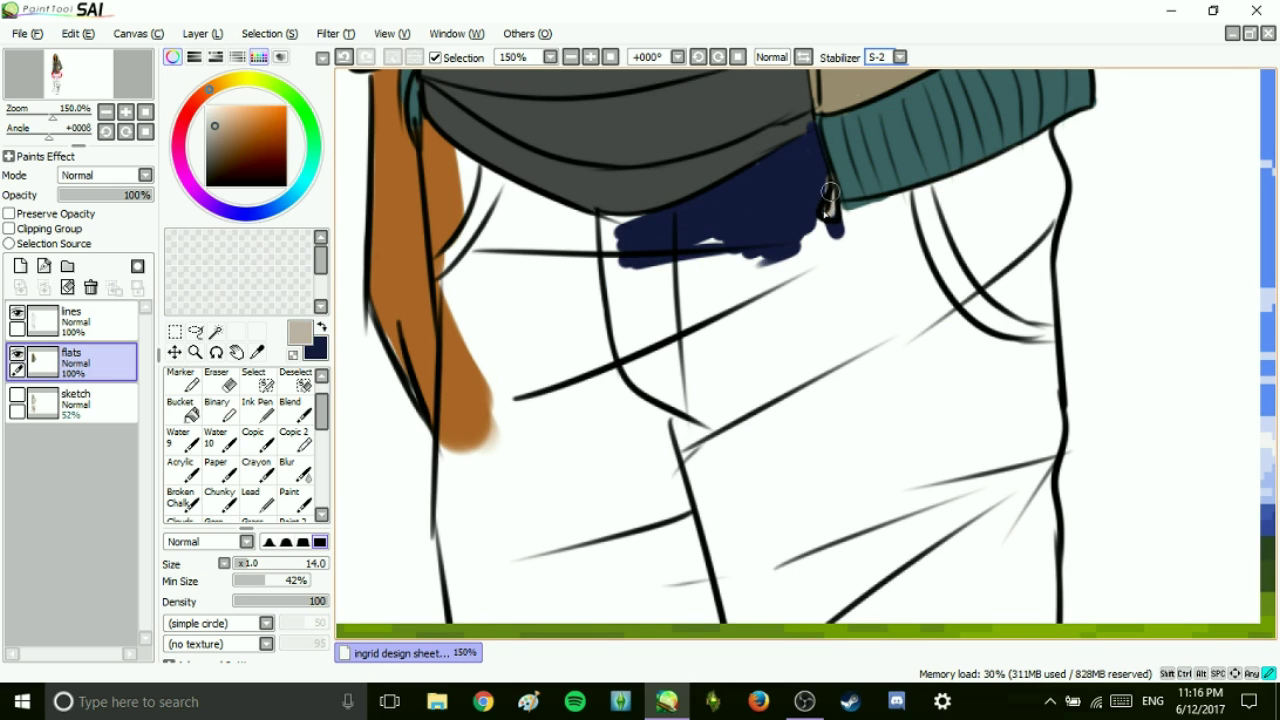
{"action": "key", "text": "x"}
{"action": "mouse_move", "coordinate": [843, 211]}
{"action": "left_mouse_down"}
{"action": "mouse_move", "coordinate": [980, 180]}
{"action": "mouse_move", "coordinate": [1045, 145]}
{"action": "mouse_move", "coordinate": [1053, 443]}
{"action": "mouse_move", "coordinate": [718, 252]}
{"action": "mouse_move", "coordinate": [688, 305]}
{"action": "left_mouse_up"}
{"action": "left_click", "coordinate": [920, 318]}
Outline and fill the trousers' waist and hip beside the hanging arm with navy and patch the leftover gaps.
{"action": "left_click_drag", "start_coordinate": [422, 112], "coordinate": [450, 452]}
{"action": "key", "text": "x"}
{"action": "key", "text": "x"}
{"action": "mouse_move", "coordinate": [431, 135]}
{"action": "left_mouse_down"}
{"action": "mouse_move", "coordinate": [574, 220]}
{"action": "mouse_move", "coordinate": [636, 217]}
{"action": "left_mouse_up"}
{"action": "mouse_move", "coordinate": [462, 165]}
{"action": "left_mouse_down"}
{"action": "mouse_move", "coordinate": [449, 206]}
{"action": "mouse_move", "coordinate": [480, 449]}
{"action": "mouse_move", "coordinate": [746, 426]}
{"action": "left_mouse_up"}
{"action": "key", "text": "g"}
{"action": "left_click", "coordinate": [570, 340]}
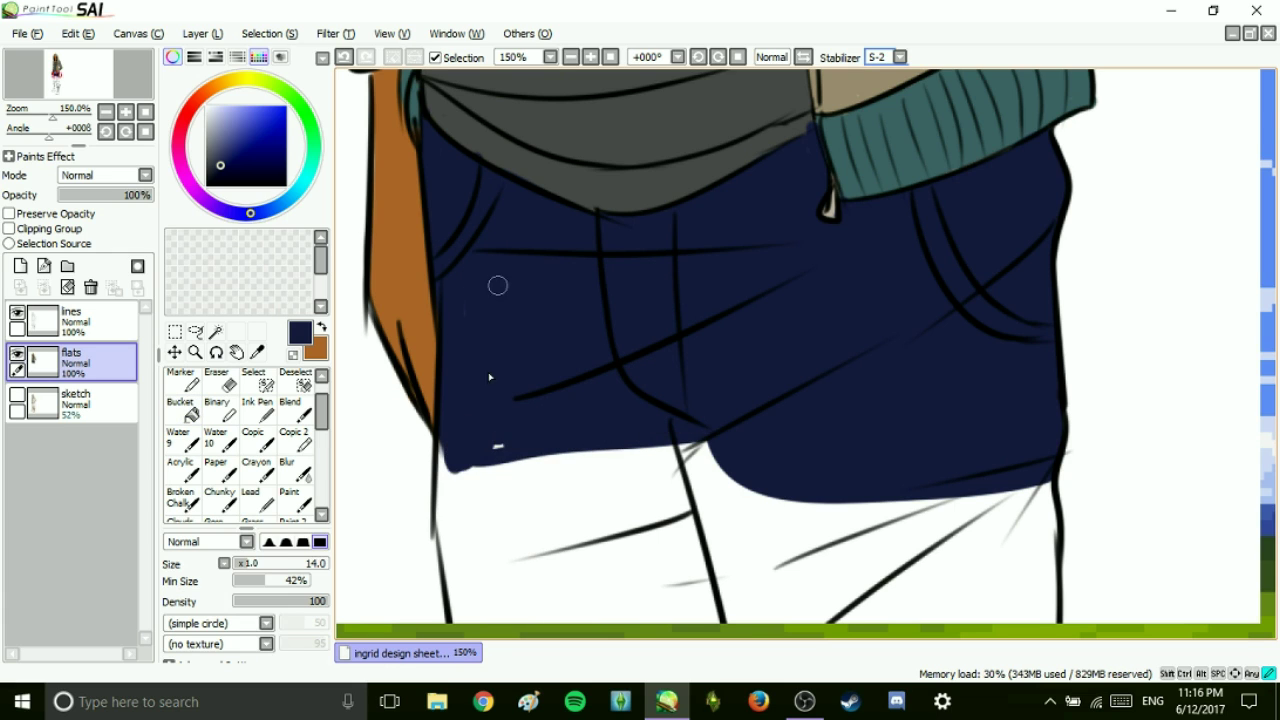
{"action": "left_click_drag", "start_coordinate": [506, 462], "coordinate": [492, 454]}
{"action": "left_click_drag", "start_coordinate": [483, 520], "coordinate": [466, 509]}
Paint the bunched folds at the lower part of both trouser legs navy.
{"action": "left_click_drag", "start_coordinate": [1268, 354], "coordinate": [1268, 416]}
{"action": "left_click_drag", "start_coordinate": [614, 423], "coordinate": [812, 362]}
{"action": "mouse_move", "coordinate": [733, 412]}
{"action": "left_mouse_down"}
{"action": "mouse_move", "coordinate": [845, 297]}
{"action": "mouse_move", "coordinate": [1050, 285]}
{"action": "mouse_move", "coordinate": [1100, 180]}
{"action": "mouse_move", "coordinate": [794, 140]}
{"action": "mouse_move", "coordinate": [475, 290]}
{"action": "mouse_move", "coordinate": [435, 360]}
{"action": "mouse_move", "coordinate": [441, 350]}
{"action": "mouse_move", "coordinate": [577, 426]}
{"action": "left_mouse_up"}
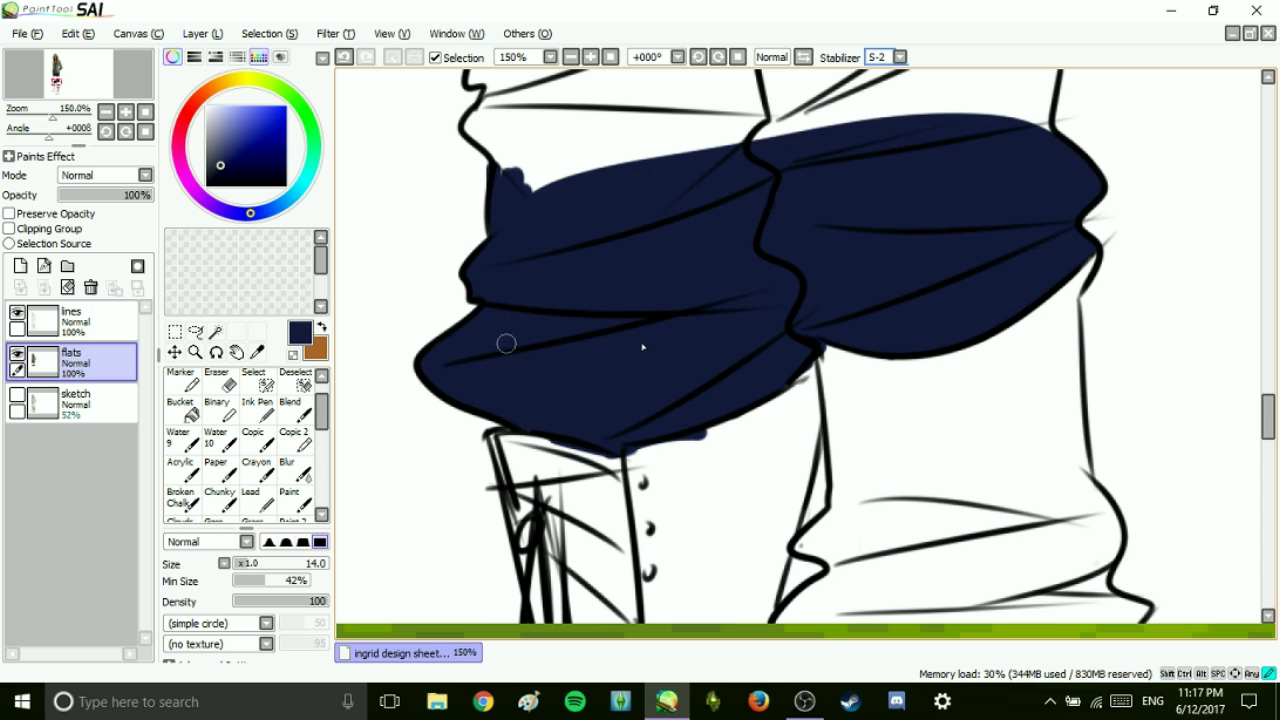
Outline the thigh on the hanging arm's side in navy down to the bunched folds and fill it.
{"action": "scroll", "coordinate": [642, 347], "scroll_direction": "down", "scroll_amount": 3}
{"action": "scroll", "coordinate": [588, 338], "scroll_direction": "up", "scroll_amount": 2}
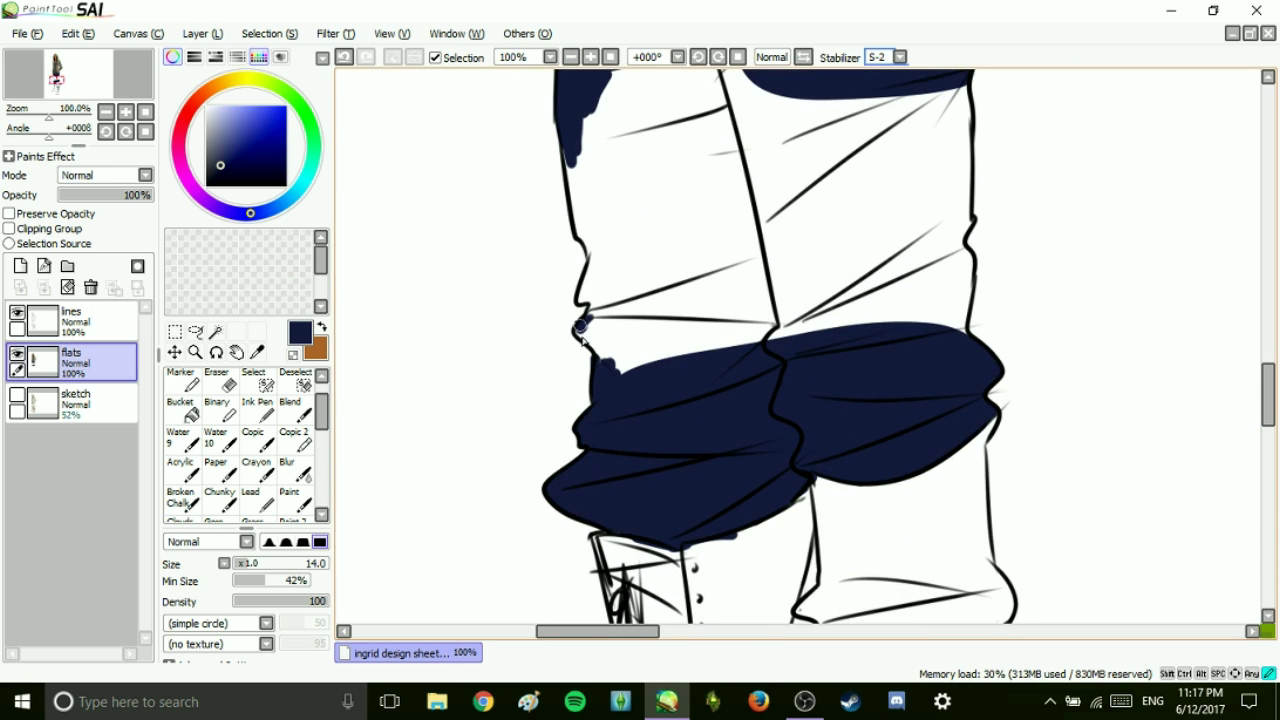
{"action": "left_click_drag", "start_coordinate": [578, 233], "coordinate": [569, 158]}
{"action": "left_click_drag", "start_coordinate": [794, 98], "coordinate": [754, 340]}
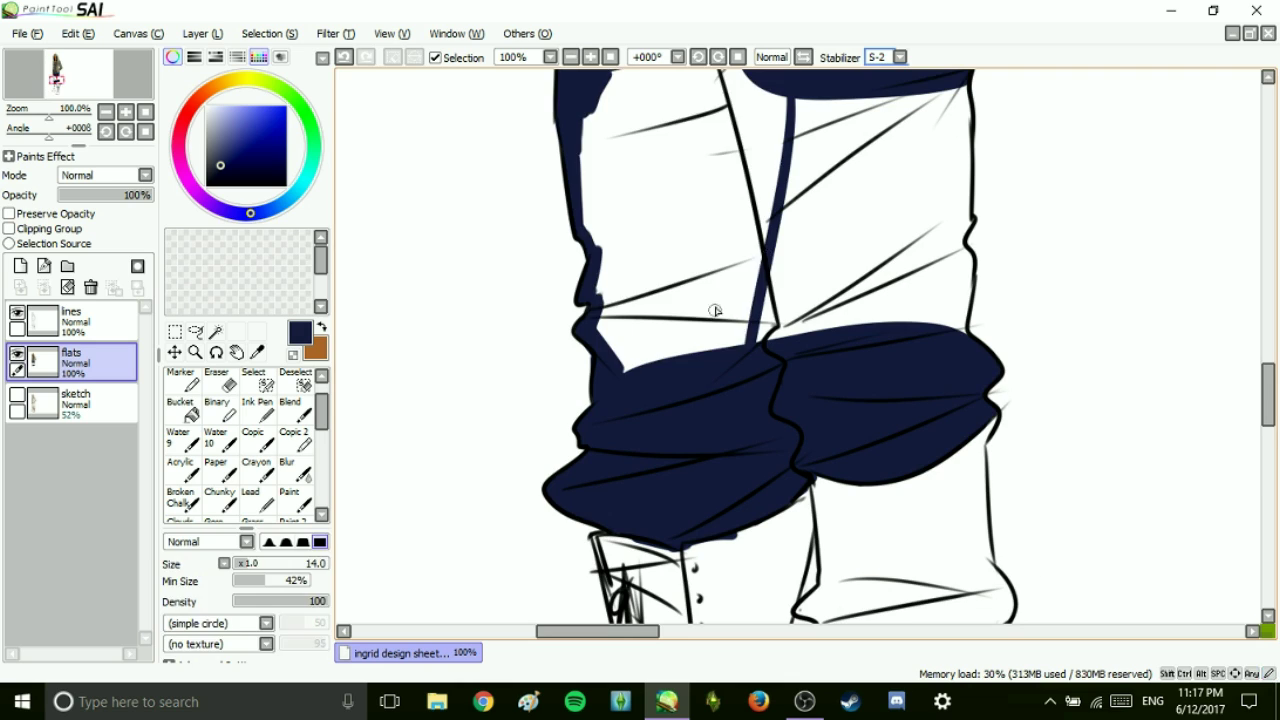
{"action": "key", "text": "g"}
{"action": "left_click", "coordinate": [680, 300]}
{"action": "key", "text": "g"}
{"action": "left_click", "coordinate": [870, 250]}
{"action": "key", "text": "ctrl+z"}
Close the outer edge of the thigh on the bent arm's side in navy and fill it.
{"action": "left_click_drag", "start_coordinate": [1266, 393], "coordinate": [1266, 383]}
{"action": "left_click_drag", "start_coordinate": [961, 172], "coordinate": [966, 292]}
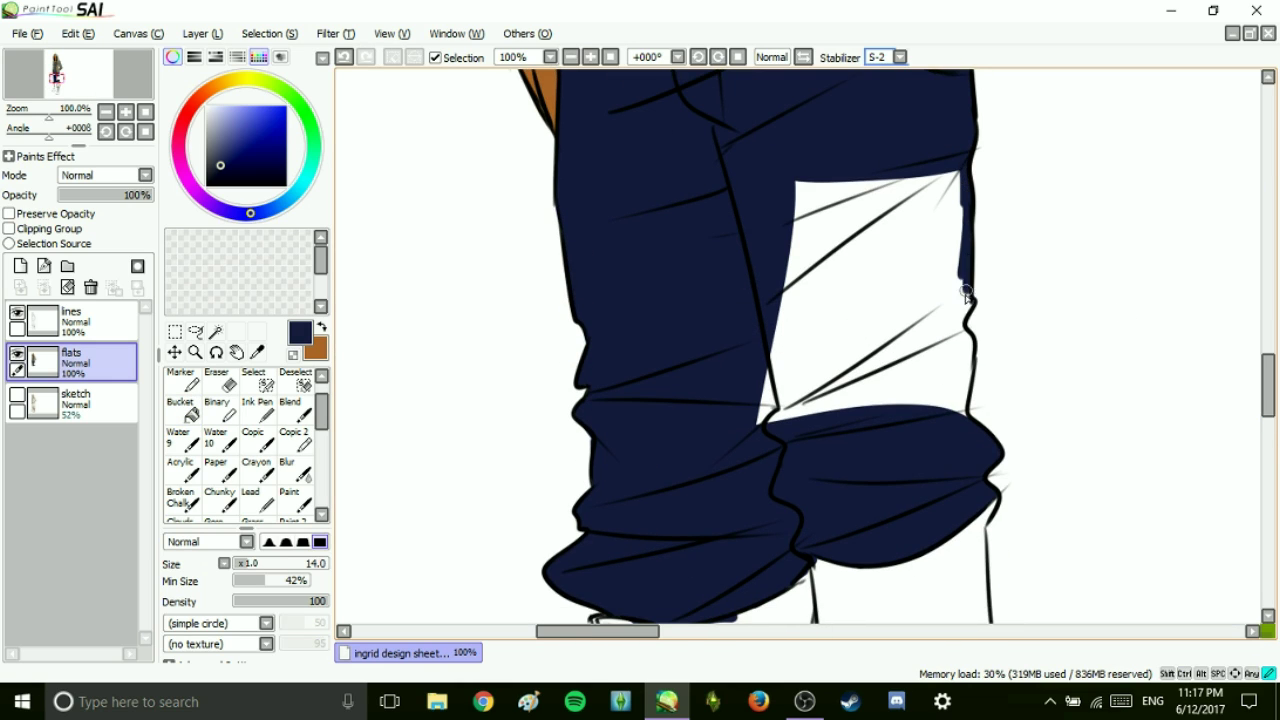
{"action": "left_click", "coordinate": [181, 405]}
{"action": "left_click", "coordinate": [837, 343]}
Outline the lower trouser leg above the laced boot on the bent arm's side in navy and fill it.
{"action": "scroll", "coordinate": [837, 350], "scroll_direction": "down", "scroll_amount": 5}
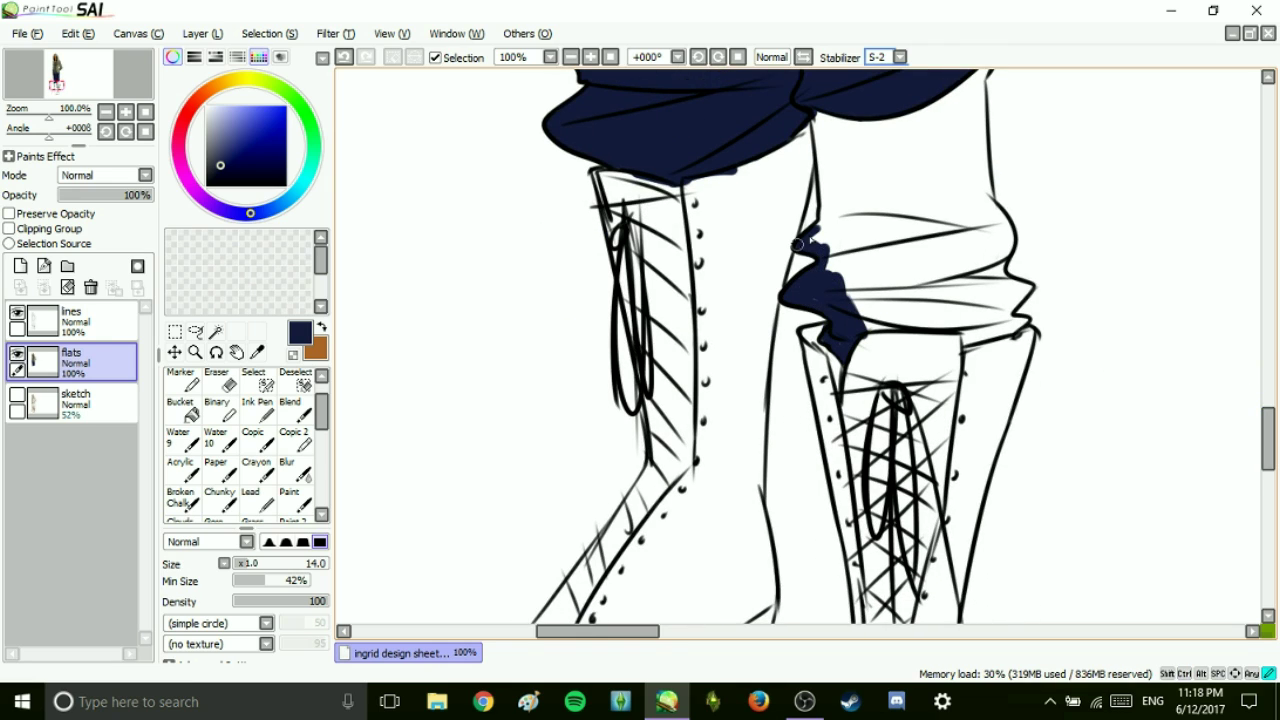
{"action": "left_click_drag", "start_coordinate": [813, 231], "coordinate": [809, 115]}
{"action": "left_click_drag", "start_coordinate": [860, 330], "coordinate": [1015, 328]}
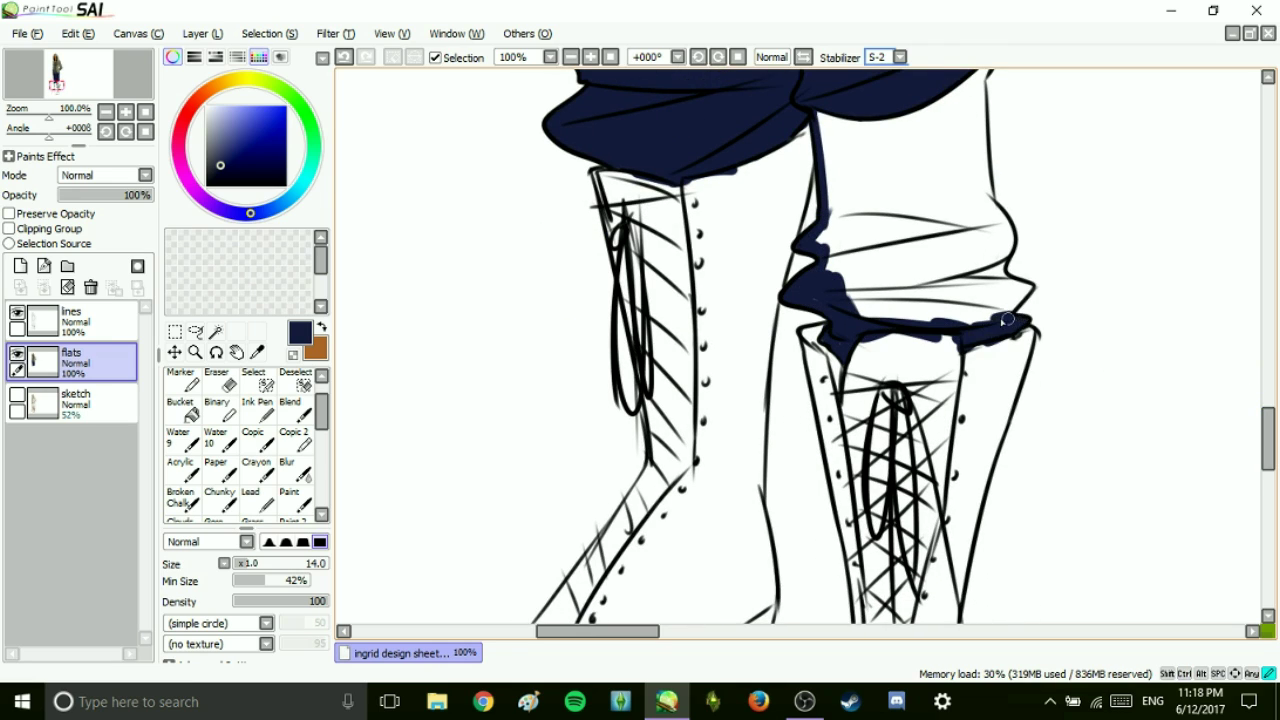
{"action": "scroll", "coordinate": [998, 208], "scroll_direction": "up", "scroll_amount": 2}
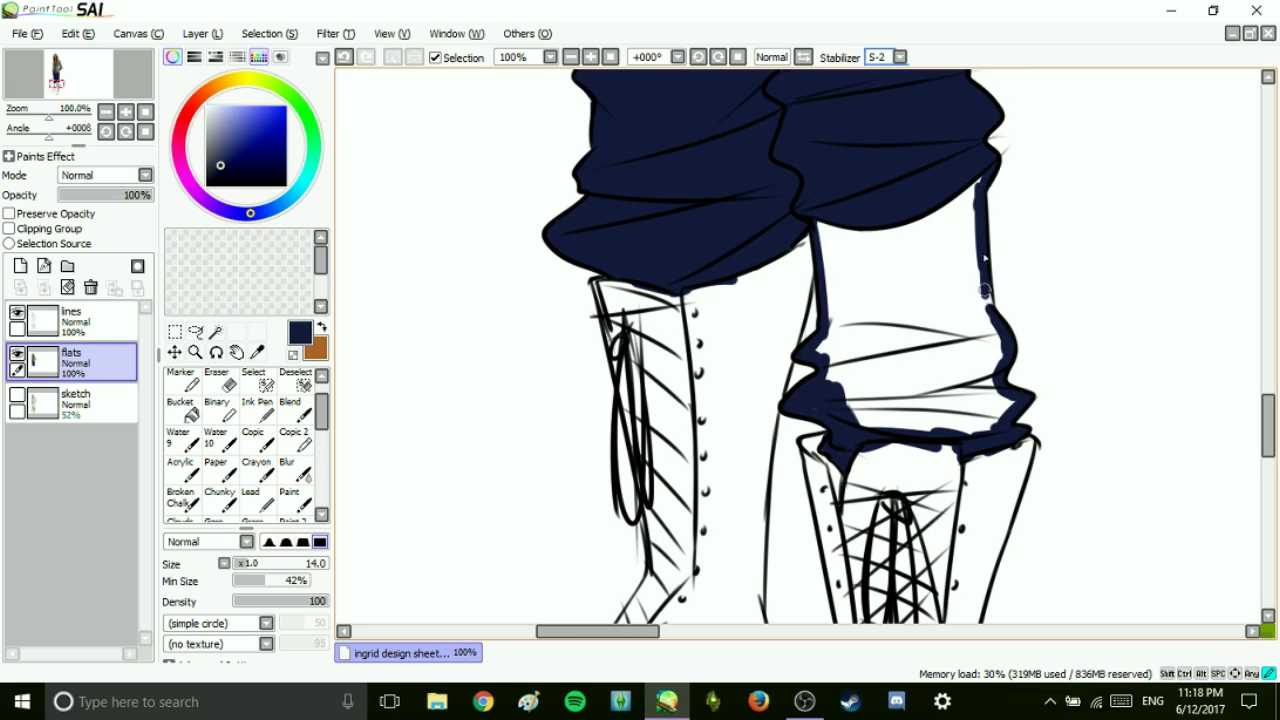
{"action": "left_click", "coordinate": [886, 309]}
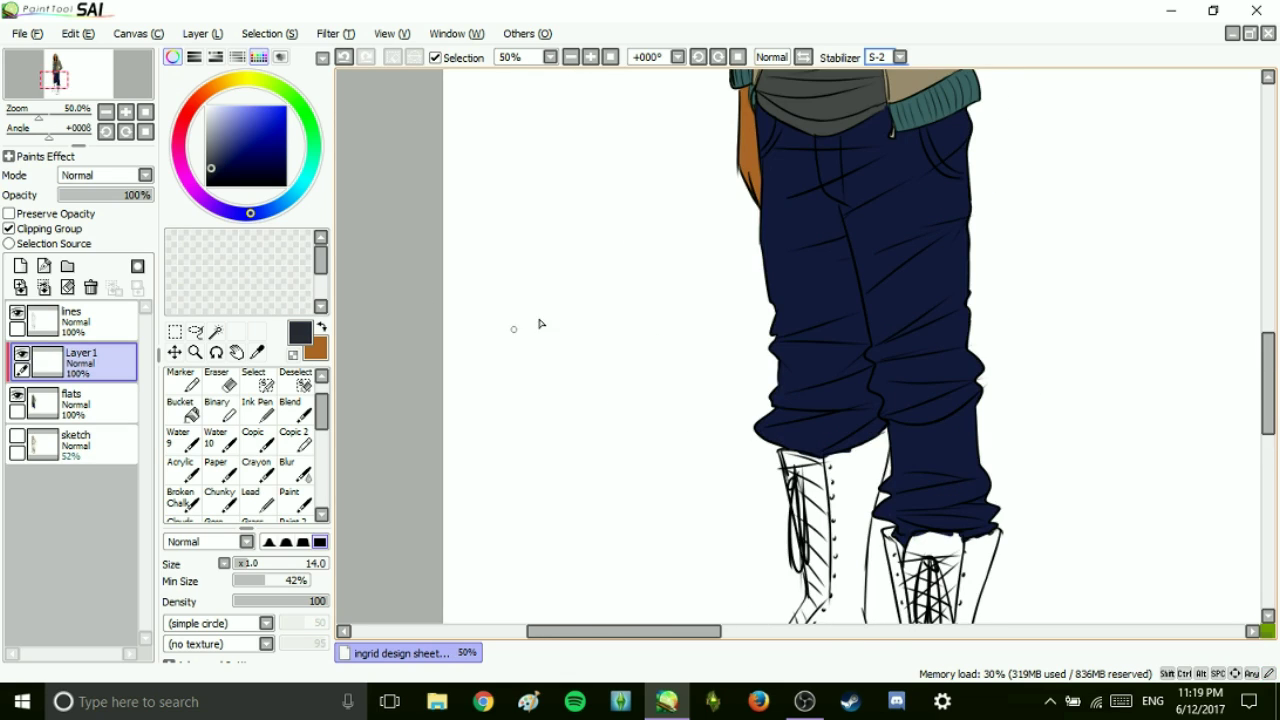
Repaint the navy trousers in dark charcoal on the layer clipped to the flats, using a smaller brush near the edges.
{"action": "mouse_move", "coordinate": [870, 420]}
{"action": "left_mouse_down"}
{"action": "mouse_move", "coordinate": [800, 386]}
{"action": "mouse_move", "coordinate": [876, 227]}
{"action": "mouse_move", "coordinate": [972, 188]}
{"action": "left_mouse_up"}
{"action": "key", "text": "bracketleft"}
{"action": "key", "text": "bracketleft"}
{"action": "key", "text": "bracketleft"}
{"action": "key", "text": "bracketleft"}
{"action": "key", "text": "bracketleft"}
{"action": "key", "text": "bracketleft"}
{"action": "key", "text": "bracketleft"}
{"action": "key", "text": "bracketleft"}
{"action": "key", "text": "bracketleft"}
{"action": "mouse_move", "coordinate": [894, 163]}
{"action": "left_mouse_down"}
{"action": "mouse_move", "coordinate": [787, 168]}
{"action": "mouse_move", "coordinate": [871, 129]}
{"action": "left_mouse_up"}
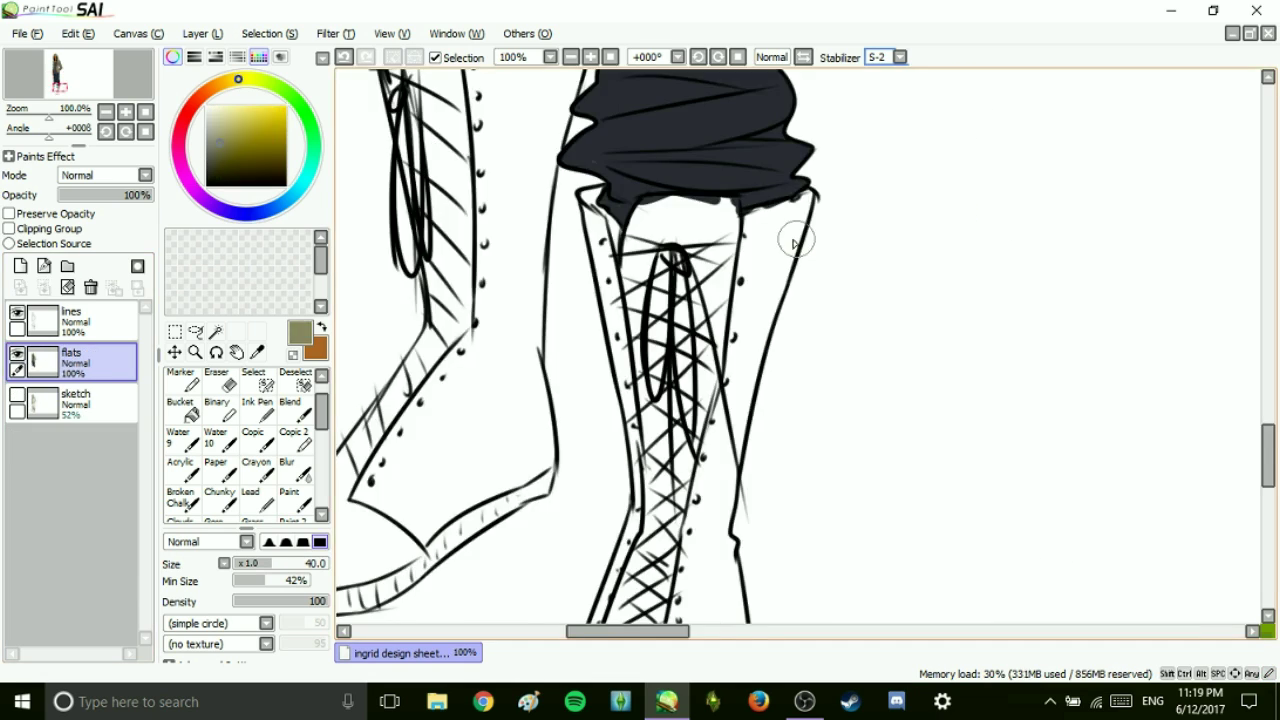
Paint the upper side panels of the laced boot on the bent arm's side in olive green and erase the overspill.
{"action": "left_click_drag", "start_coordinate": [790, 230], "coordinate": [745, 270]}
{"action": "key", "text": "ctrl+z"}
{"action": "mouse_move", "coordinate": [790, 212]}
{"action": "left_mouse_down"}
{"action": "mouse_move", "coordinate": [740, 222]}
{"action": "mouse_move", "coordinate": [790, 290]}
{"action": "mouse_move", "coordinate": [750, 370]}
{"action": "mouse_move", "coordinate": [715, 500]}
{"action": "left_mouse_up"}
{"action": "mouse_move", "coordinate": [585, 203]}
{"action": "left_mouse_down"}
{"action": "mouse_move", "coordinate": [610, 255]}
{"action": "mouse_move", "coordinate": [615, 370]}
{"action": "mouse_move", "coordinate": [635, 420]}
{"action": "left_mouse_up"}
{"action": "key", "text": "e"}
{"action": "left_click_drag", "start_coordinate": [601, 374], "coordinate": [592, 308]}
{"action": "left_click_drag", "start_coordinate": [636, 425], "coordinate": [644, 515]}
{"action": "mouse_move", "coordinate": [708, 470]}
{"action": "left_mouse_down"}
{"action": "mouse_move", "coordinate": [700, 535]}
{"action": "mouse_move", "coordinate": [722, 530]}
{"action": "left_mouse_up"}
Extend the olive green down the same boot's ankle and heel and along the sole band with a size 20 brush.
{"action": "left_click_drag", "start_coordinate": [1268, 455], "coordinate": [1268, 480]}
{"action": "mouse_move", "coordinate": [672, 436]}
{"action": "left_mouse_down"}
{"action": "mouse_move", "coordinate": [720, 462]}
{"action": "mouse_move", "coordinate": [733, 380]}
{"action": "mouse_move", "coordinate": [720, 340]}
{"action": "mouse_move", "coordinate": [690, 385]}
{"action": "mouse_move", "coordinate": [630, 300]}
{"action": "mouse_move", "coordinate": [585, 460]}
{"action": "left_mouse_up"}
{"action": "mouse_move", "coordinate": [488, 530]}
{"action": "left_mouse_down"}
{"action": "mouse_move", "coordinate": [580, 575]}
{"action": "mouse_move", "coordinate": [730, 560]}
{"action": "mouse_move", "coordinate": [705, 570]}
{"action": "left_mouse_up"}
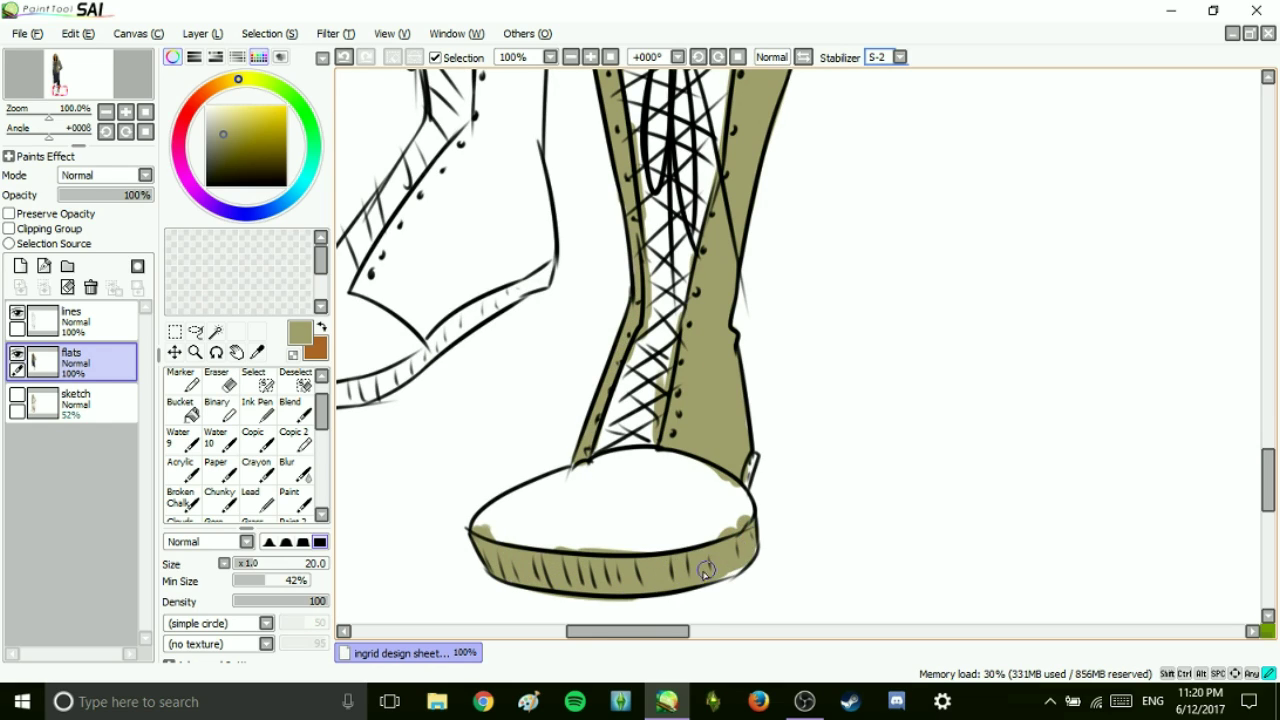
Fill the lacing panel of the boot on the bent arm's side in mustard yellow.
{"action": "mouse_move", "coordinate": [645, 345]}
{"action": "left_mouse_down"}
{"action": "mouse_move", "coordinate": [623, 463]}
{"action": "mouse_move", "coordinate": [660, 330]}
{"action": "mouse_move", "coordinate": [545, 490]}
{"action": "mouse_move", "coordinate": [492, 518]}
{"action": "mouse_move", "coordinate": [625, 545]}
{"action": "mouse_move", "coordinate": [685, 535]}
{"action": "mouse_move", "coordinate": [745, 490]}
{"action": "mouse_move", "coordinate": [626, 491]}
{"action": "mouse_move", "coordinate": [700, 508]}
{"action": "mouse_move", "coordinate": [662, 318]}
{"action": "mouse_move", "coordinate": [652, 165]}
{"action": "mouse_move", "coordinate": [714, 170]}
{"action": "left_mouse_up"}
{"action": "left_click_drag", "start_coordinate": [1268, 497], "coordinate": [1268, 466]}
{"action": "mouse_move", "coordinate": [645, 245]}
{"action": "left_mouse_down"}
{"action": "mouse_move", "coordinate": [650, 440]}
{"action": "mouse_move", "coordinate": [725, 250]}
{"action": "mouse_move", "coordinate": [666, 267]}
{"action": "mouse_move", "coordinate": [658, 283]}
{"action": "mouse_move", "coordinate": [617, 274]}
{"action": "mouse_move", "coordinate": [618, 292]}
{"action": "left_mouse_up"}
{"action": "right_click", "coordinate": [634, 199]}
Sample the olive green and paint the side panels of the boot on the hanging arm's side.
{"action": "left_click_drag", "start_coordinate": [680, 632], "coordinate": [653, 635]}
{"action": "right_click", "coordinate": [775, 280]}
{"action": "mouse_move", "coordinate": [668, 118]}
{"action": "left_mouse_down"}
{"action": "mouse_move", "coordinate": [664, 240]}
{"action": "mouse_move", "coordinate": [742, 134]}
{"action": "mouse_move", "coordinate": [729, 103]}
{"action": "mouse_move", "coordinate": [702, 130]}
{"action": "left_mouse_up"}
{"action": "left_click_drag", "start_coordinate": [1266, 437], "coordinate": [1266, 420]}
{"action": "mouse_move", "coordinate": [764, 183]}
{"action": "left_mouse_down"}
{"action": "mouse_move", "coordinate": [662, 505]}
{"action": "mouse_move", "coordinate": [749, 286]}
{"action": "left_mouse_up"}
{"action": "mouse_move", "coordinate": [731, 350]}
{"action": "left_mouse_down"}
{"action": "mouse_move", "coordinate": [705, 545]}
{"action": "mouse_move", "coordinate": [650, 395]}
{"action": "left_mouse_up"}
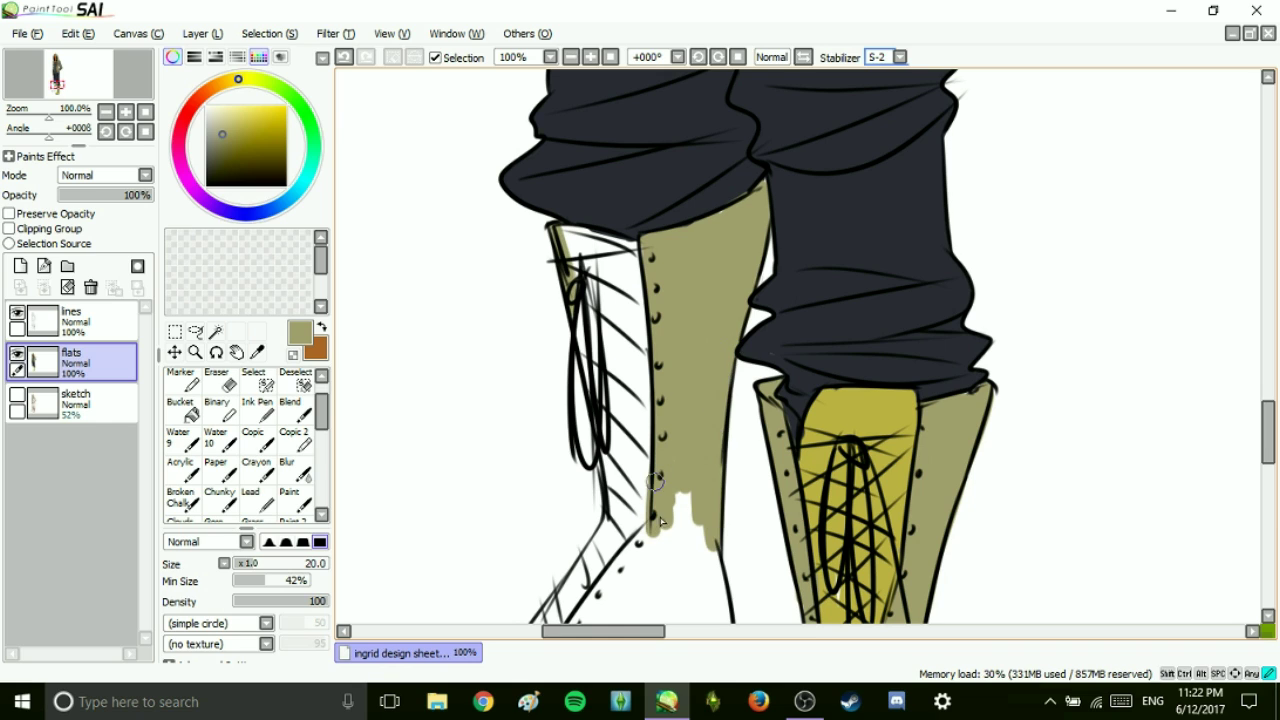
{"action": "scroll", "coordinate": [650, 400], "scroll_direction": "down", "scroll_amount": 6}
{"action": "mouse_move", "coordinate": [524, 375]}
{"action": "left_mouse_down"}
{"action": "mouse_move", "coordinate": [636, 416]}
{"action": "mouse_move", "coordinate": [492, 502]}
{"action": "mouse_move", "coordinate": [565, 482]}
{"action": "mouse_move", "coordinate": [712, 370]}
{"action": "left_mouse_up"}
Erase the overspill on the second boot, outline its remaining side area in olive green and bucket-fill it.
{"action": "key", "text": "e"}
{"action": "left_click_drag", "start_coordinate": [425, 495], "coordinate": [460, 505]}
{"action": "key", "text": "n"}
{"action": "mouse_move", "coordinate": [682, 195]}
{"action": "left_mouse_down"}
{"action": "mouse_move", "coordinate": [720, 352]}
{"action": "mouse_move", "coordinate": [585, 328]}
{"action": "mouse_move", "coordinate": [548, 374]}
{"action": "left_mouse_up"}
{"action": "key", "text": "g"}
{"action": "left_click", "coordinate": [687, 316]}
Sample the mustard yellow from the first boot and paint the toe and lacing panel of the second boot.
{"action": "key", "text": "b"}
{"action": "left_click", "coordinate": [835, 592], "text": "alt"}
{"action": "left_click_drag", "start_coordinate": [462, 414], "coordinate": [404, 436]}
{"action": "mouse_move", "coordinate": [474, 474]}
{"action": "left_mouse_down"}
{"action": "mouse_move", "coordinate": [570, 455]}
{"action": "mouse_move", "coordinate": [540, 400]}
{"action": "mouse_move", "coordinate": [460, 440]}
{"action": "mouse_move", "coordinate": [428, 420]}
{"action": "mouse_move", "coordinate": [640, 205]}
{"action": "left_mouse_up"}
{"action": "left_click_drag", "start_coordinate": [1266, 476], "coordinate": [1266, 436]}
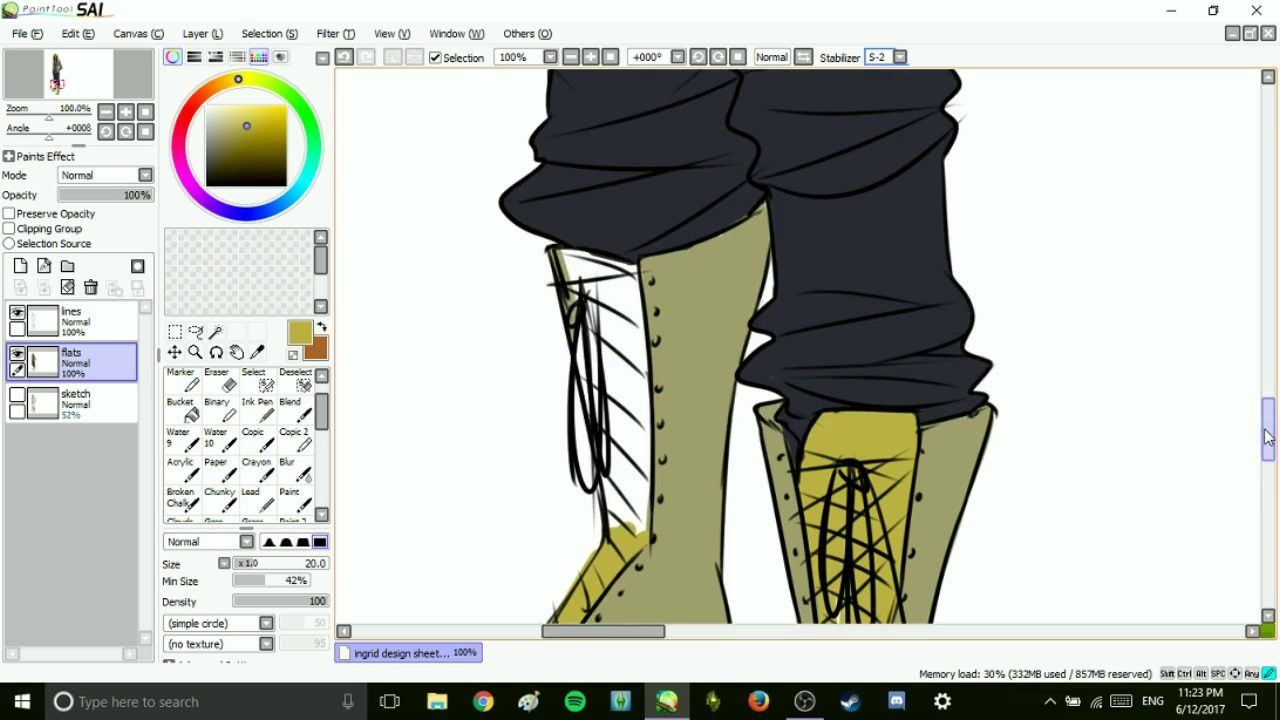
{"action": "left_click_drag", "start_coordinate": [570, 258], "coordinate": [622, 528]}
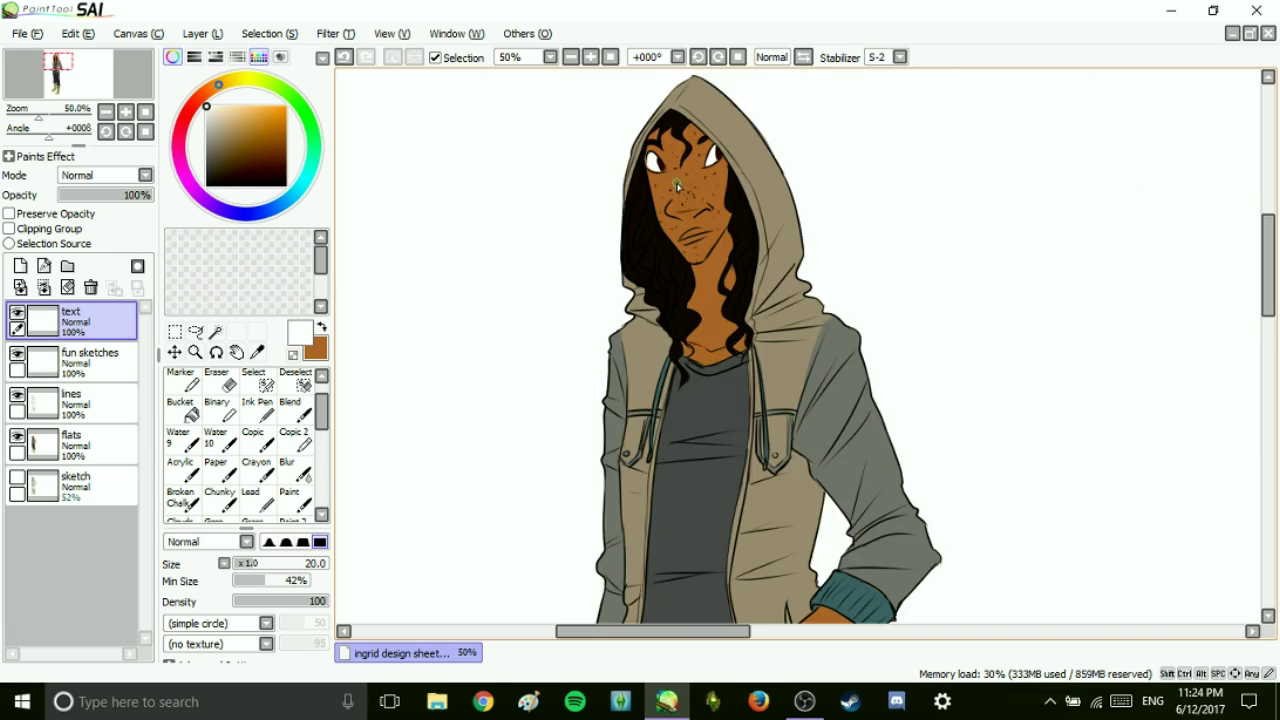
Add dark brown freckles across the face on the flats layer with a size 8 brush and shift the colour towards red.
{"action": "key", "text": "ctrl+plus"}
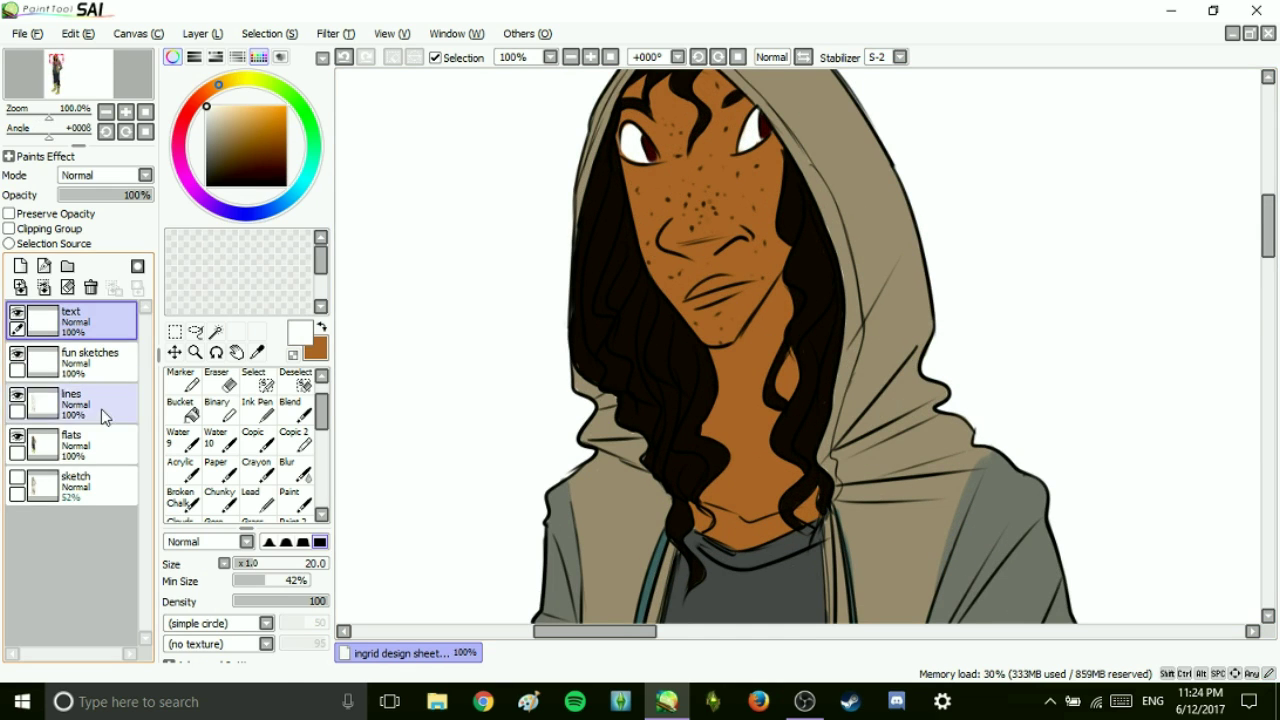
{"action": "left_click", "coordinate": [100, 440]}
{"action": "key", "text": "x"}
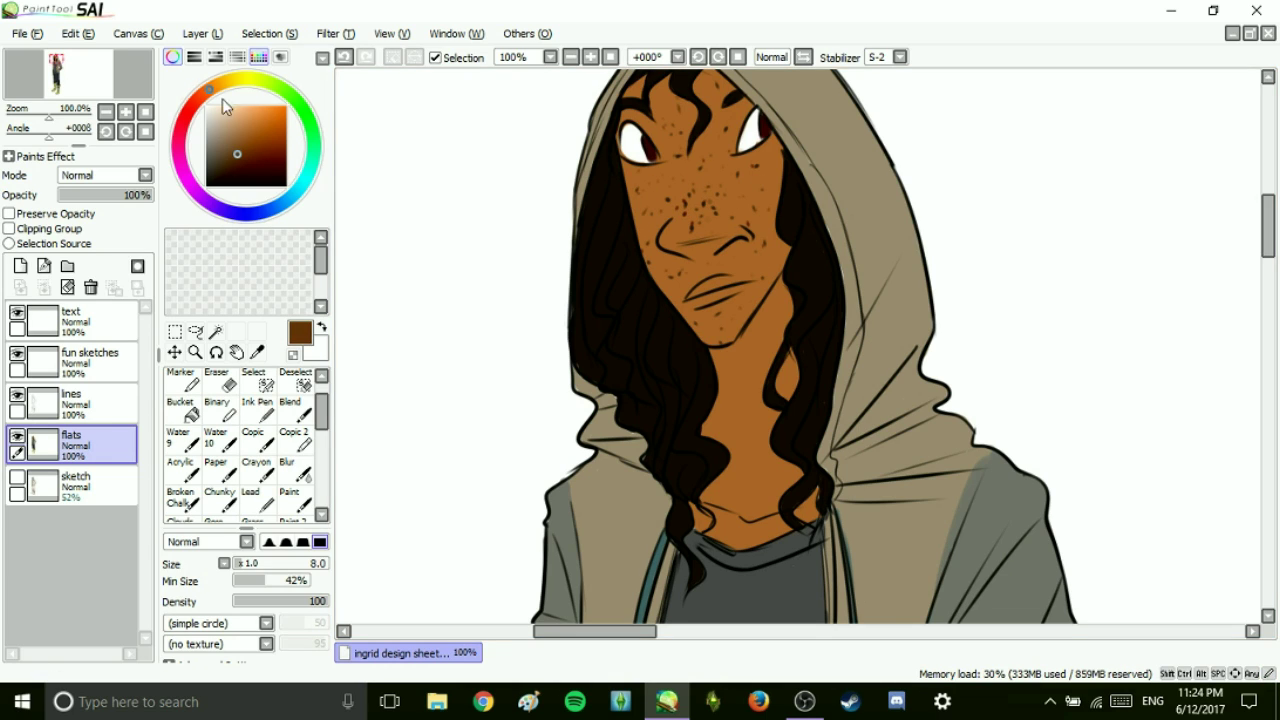
{"action": "left_click", "coordinate": [197, 100]}
{"action": "left_click", "coordinate": [247, 142]}
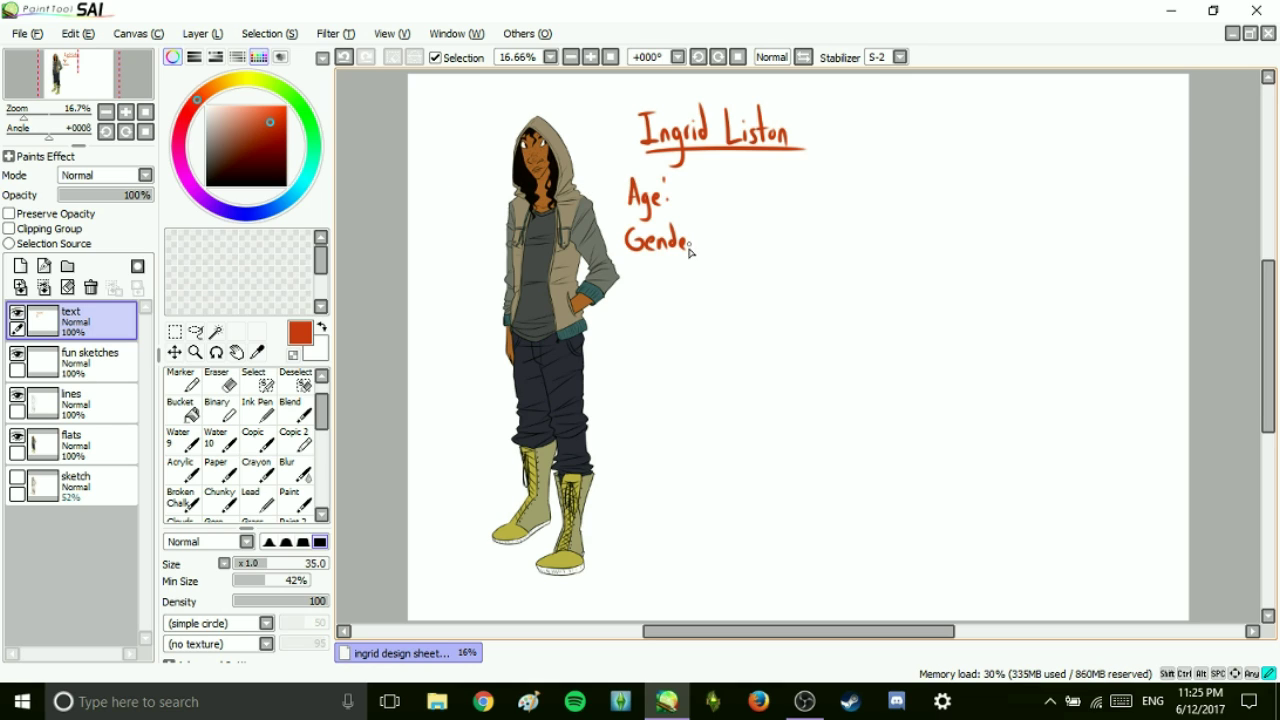
Finish the orange-red "Gender:" heading on the text layer and letter "Likes:" and "Dislikes:" below it, redoing misplaced strokes.
{"action": "left_click_drag", "start_coordinate": [608, 323], "coordinate": [609, 349]}
{"action": "left_click_drag", "start_coordinate": [636, 330], "coordinate": [610, 386]}
{"action": "key", "text": "ctrl+z"}
{"action": "key", "text": "ctrl+z"}
{"action": "key", "text": "ctrl+z"}
{"action": "key", "text": "ctrl+z"}
{"action": "key", "text": "ctrl+z"}
{"action": "mouse_move", "coordinate": [641, 358]}
{"action": "left_mouse_down"}
{"action": "mouse_move", "coordinate": [642, 386]}
{"action": "mouse_move", "coordinate": [656, 386]}
{"action": "left_mouse_up"}
{"action": "left_click_drag", "start_coordinate": [682, 371], "coordinate": [675, 386]}
Choose a dark red and handwrite "22" beside the Age heading and "D) All of the" beside Gender.
{"action": "left_click", "coordinate": [262, 147]}
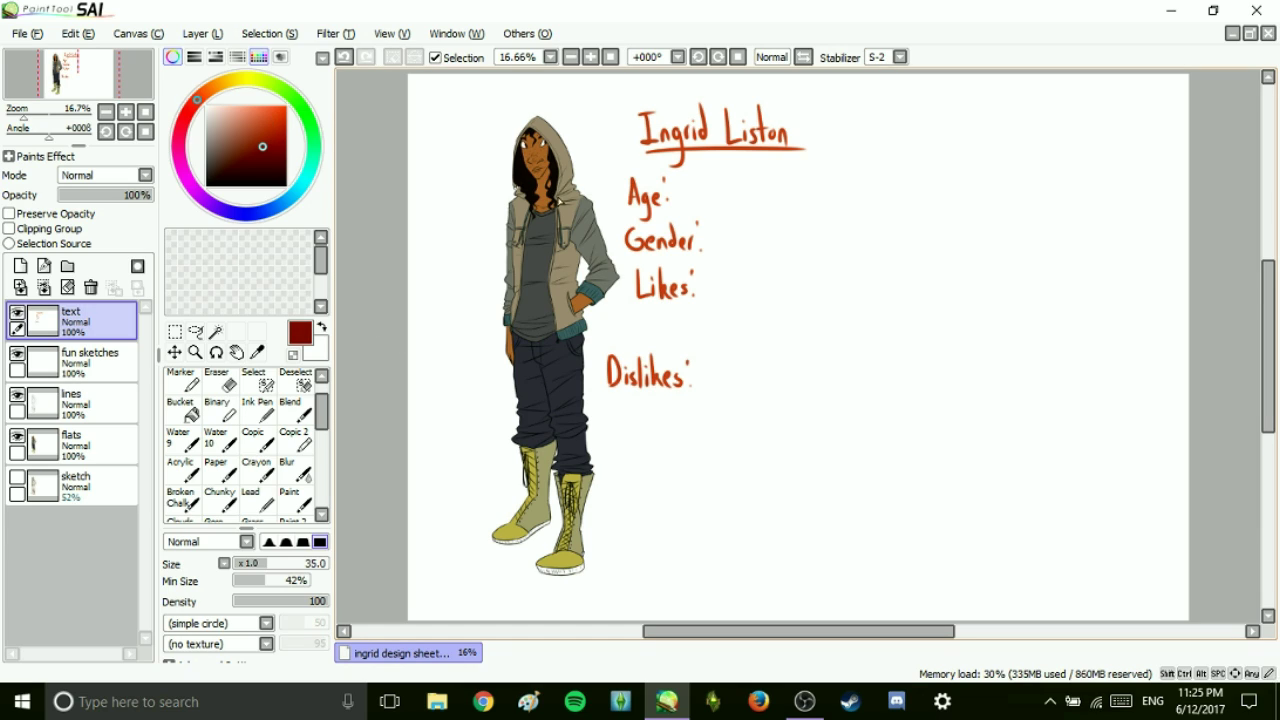
{"action": "key", "text": "ctrl+z"}
{"action": "left_click_drag", "start_coordinate": [684, 182], "coordinate": [700, 205]}
{"action": "left_click_drag", "start_coordinate": [702, 180], "coordinate": [728, 252]}
{"action": "key", "text": "ctrl+z"}
{"action": "left_click_drag", "start_coordinate": [740, 252], "coordinate": [764, 252]}
{"action": "left_click_drag", "start_coordinate": [768, 238], "coordinate": [790, 216]}
{"action": "mouse_move", "coordinate": [800, 214]}
{"action": "left_mouse_down"}
{"action": "mouse_move", "coordinate": [802, 250]}
{"action": "mouse_move", "coordinate": [826, 242]}
{"action": "left_mouse_up"}
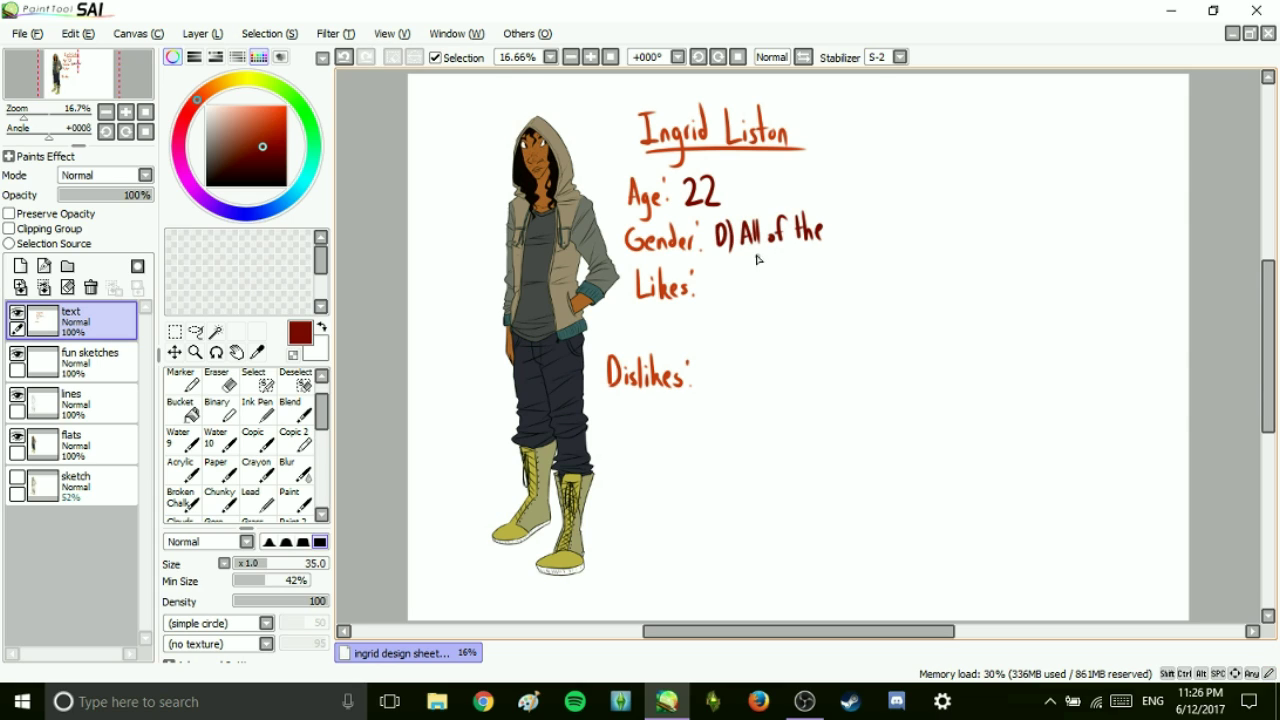
Handwrite "yrs" after the age and "above" beneath the gender answer in dark red.
{"action": "left_click_drag", "start_coordinate": [730, 192], "coordinate": [736, 210]}
{"action": "left_click_drag", "start_coordinate": [741, 194], "coordinate": [747, 197]}
{"action": "left_click_drag", "start_coordinate": [753, 192], "coordinate": [749, 203]}
{"action": "key", "text": "ctrl+z"}
{"action": "key", "text": "ctrl+z"}
Handwrite "rum, board games," beside the Likes heading in dark red.
{"action": "mouse_move", "coordinate": [732, 280]}
{"action": "left_mouse_down"}
{"action": "mouse_move", "coordinate": [742, 298]}
{"action": "mouse_move", "coordinate": [714, 286]}
{"action": "left_mouse_up"}
{"action": "key", "text": "ctrl+z"}
{"action": "left_click_drag", "start_coordinate": [718, 287], "coordinate": [729, 297]}
{"action": "left_click_drag", "start_coordinate": [731, 297], "coordinate": [784, 292]}
{"action": "left_click_drag", "start_coordinate": [796, 291], "coordinate": [797, 300]}
{"action": "left_click_drag", "start_coordinate": [800, 291], "coordinate": [807, 293]}
{"action": "left_click_drag", "start_coordinate": [816, 272], "coordinate": [828, 314]}
{"action": "left_click_drag", "start_coordinate": [850, 291], "coordinate": [853, 300]}
{"action": "left_click_drag", "start_coordinate": [856, 292], "coordinate": [869, 294]}
{"action": "left_click_drag", "start_coordinate": [610, 318], "coordinate": [611, 342]}
{"action": "left_click_drag", "start_coordinate": [615, 334], "coordinate": [645, 342]}
{"action": "left_click_drag", "start_coordinate": [650, 330], "coordinate": [664, 342]}
{"action": "left_click_drag", "start_coordinate": [668, 332], "coordinate": [672, 356]}
{"action": "key", "text": "ctrl+z"}
{"action": "key", "text": "ctrl+z"}
{"action": "key", "text": "ctrl+z"}
{"action": "key", "text": "ctrl+z"}
{"action": "key", "text": "ctrl+z"}
{"action": "key", "text": "ctrl+z"}
Handwrite "her girlfriend," on the line below the Likes heading.
{"action": "left_click_drag", "start_coordinate": [610, 318], "coordinate": [612, 341]}
{"action": "mouse_move", "coordinate": [616, 334]}
{"action": "left_mouse_down"}
{"action": "mouse_move", "coordinate": [644, 332]}
{"action": "mouse_move", "coordinate": [647, 352]}
{"action": "left_mouse_up"}
{"action": "left_click_drag", "start_coordinate": [661, 330], "coordinate": [662, 340]}
{"action": "left_click_drag", "start_coordinate": [665, 331], "coordinate": [686, 342]}
{"action": "left_click_drag", "start_coordinate": [693, 330], "coordinate": [706, 341]}
{"action": "left_click_drag", "start_coordinate": [711, 335], "coordinate": [719, 340]}
{"action": "left_click_drag", "start_coordinate": [722, 331], "coordinate": [731, 341]}
{"action": "left_click_drag", "start_coordinate": [734, 320], "coordinate": [741, 341]}
Complete the likes list by handwriting "stargazing" on its second line.
{"action": "mouse_move", "coordinate": [746, 338]}
{"action": "left_mouse_down"}
{"action": "mouse_move", "coordinate": [743, 348]}
{"action": "mouse_move", "coordinate": [754, 341]}
{"action": "left_mouse_up"}
{"action": "left_click_drag", "start_coordinate": [764, 322], "coordinate": [766, 341]}
{"action": "left_click_drag", "start_coordinate": [774, 333], "coordinate": [820, 342]}
{"action": "left_click_drag", "start_coordinate": [824, 333], "coordinate": [825, 342]}
{"action": "left_click_drag", "start_coordinate": [829, 333], "coordinate": [837, 342]}
{"action": "left_click_drag", "start_coordinate": [848, 330], "coordinate": [834, 360]}
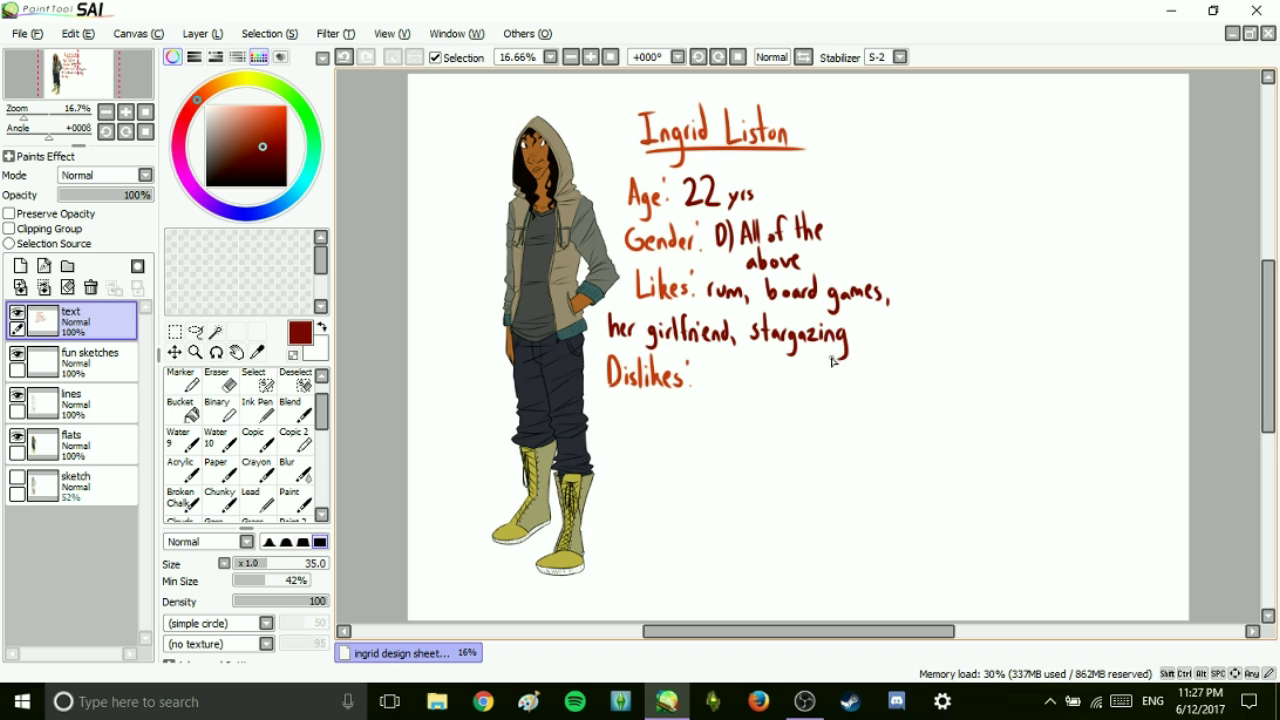
Handwrite "rainy days," beside the Dislikes heading in dark red.
{"action": "left_click_drag", "start_coordinate": [705, 378], "coordinate": [714, 381]}
{"action": "left_click_drag", "start_coordinate": [726, 381], "coordinate": [729, 392]}
{"action": "left_click_drag", "start_coordinate": [737, 380], "coordinate": [753, 403]}
{"action": "left_click_drag", "start_coordinate": [780, 382], "coordinate": [778, 360]}
{"action": "left_click_drag", "start_coordinate": [792, 382], "coordinate": [799, 402]}
{"action": "left_click_drag", "start_coordinate": [813, 380], "coordinate": [818, 393]}
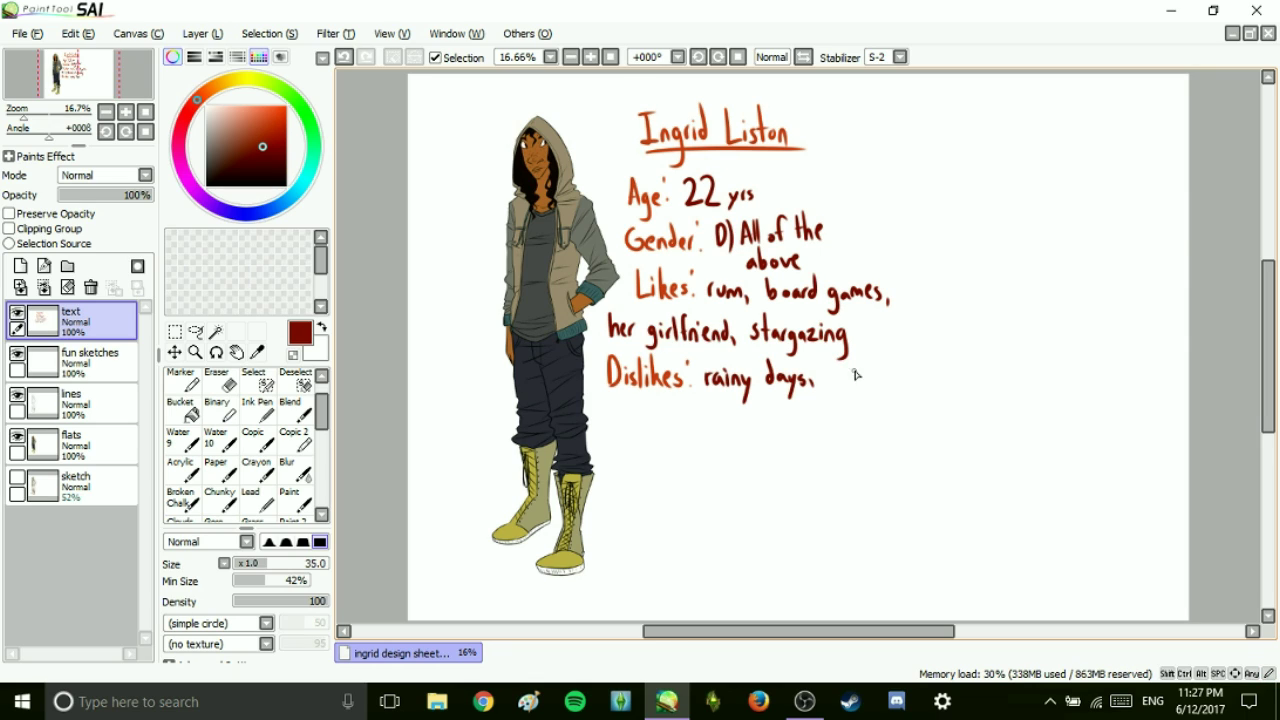
Handwrite "impractical footwear, period" on the line below the Dislikes heading.
{"action": "left_click_drag", "start_coordinate": [610, 413], "coordinate": [609, 428]}
{"action": "left_click_drag", "start_coordinate": [608, 404], "coordinate": [629, 428]}
{"action": "left_click_drag", "start_coordinate": [634, 413], "coordinate": [633, 442]}
{"action": "left_click_drag", "start_coordinate": [647, 415], "coordinate": [681, 423]}
{"action": "left_click_drag", "start_coordinate": [691, 414], "coordinate": [693, 423]}
{"action": "left_click_drag", "start_coordinate": [697, 401], "coordinate": [698, 423]}
{"action": "left_click_drag", "start_coordinate": [720, 402], "coordinate": [714, 428]}
{"action": "mouse_move", "coordinate": [709, 414]}
{"action": "left_mouse_down"}
{"action": "mouse_move", "coordinate": [795, 424]}
{"action": "mouse_move", "coordinate": [832, 444]}
{"action": "left_mouse_up"}
{"action": "left_click_drag", "start_coordinate": [836, 414], "coordinate": [862, 402]}
Complete the dislikes list by handwriting "dramas, onions" on its last line.
{"action": "left_click_drag", "start_coordinate": [646, 446], "coordinate": [708, 457]}
{"action": "left_click_drag", "start_coordinate": [716, 450], "coordinate": [712, 463]}
{"action": "mouse_move", "coordinate": [722, 458]}
{"action": "left_mouse_down"}
{"action": "mouse_move", "coordinate": [719, 468]}
{"action": "mouse_move", "coordinate": [739, 451]}
{"action": "left_mouse_up"}
{"action": "left_click_drag", "start_coordinate": [748, 448], "coordinate": [758, 459]}
{"action": "left_click_drag", "start_coordinate": [764, 448], "coordinate": [764, 460]}
{"action": "left_click_drag", "start_coordinate": [774, 450], "coordinate": [775, 451]}
{"action": "left_click_drag", "start_coordinate": [783, 448], "coordinate": [792, 458]}
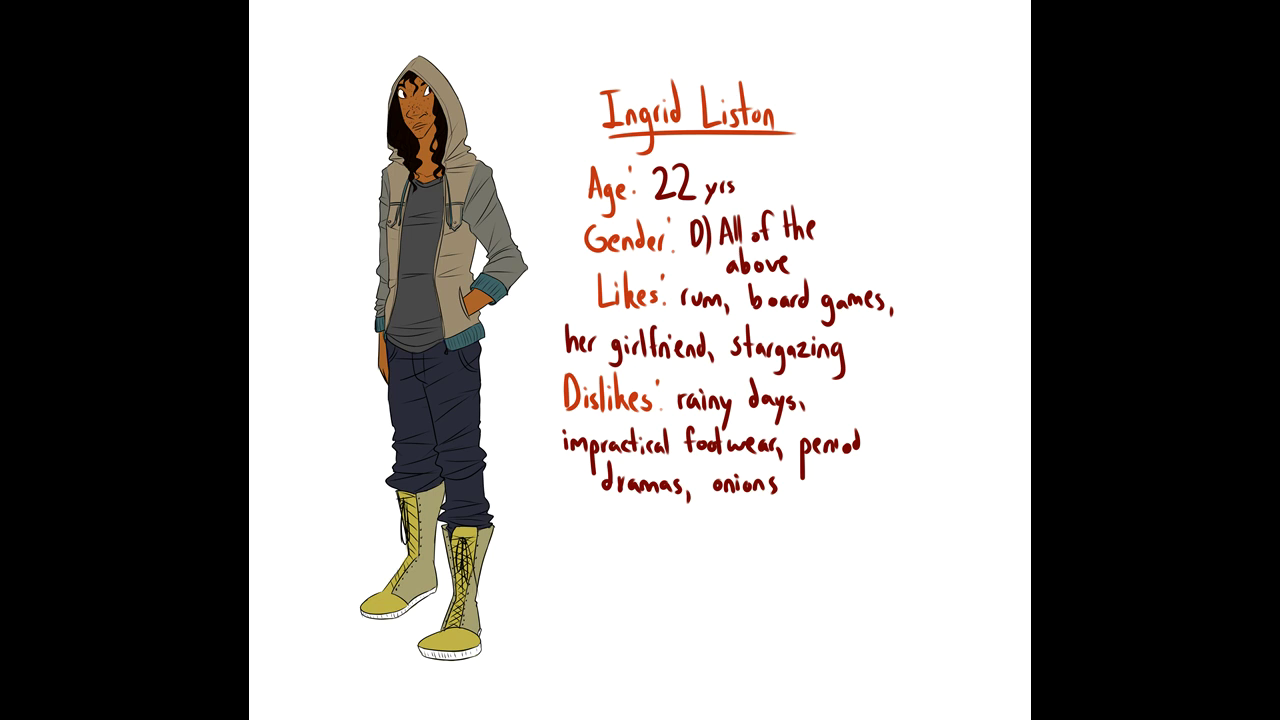